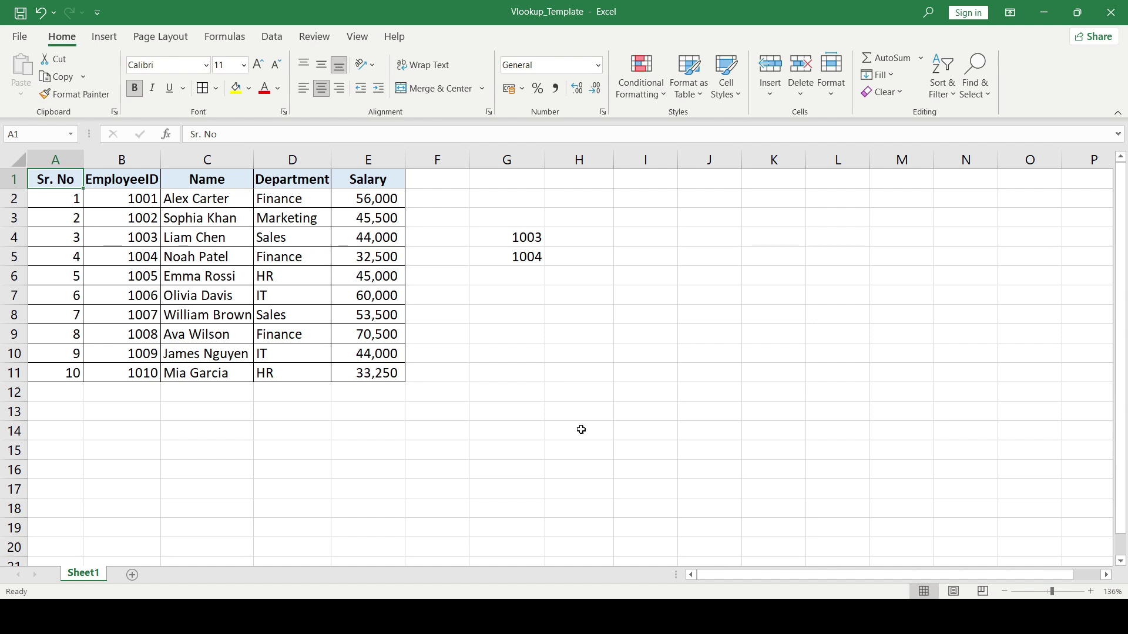
# - Inspect the employee table's extent, then move to H4 beside lookup ID 1003
pyautogui.click(536, 380)
pyautogui.press('Left')
pyautogui.press('Left')
pyautogui.hotkey('ctrl', 'Up')
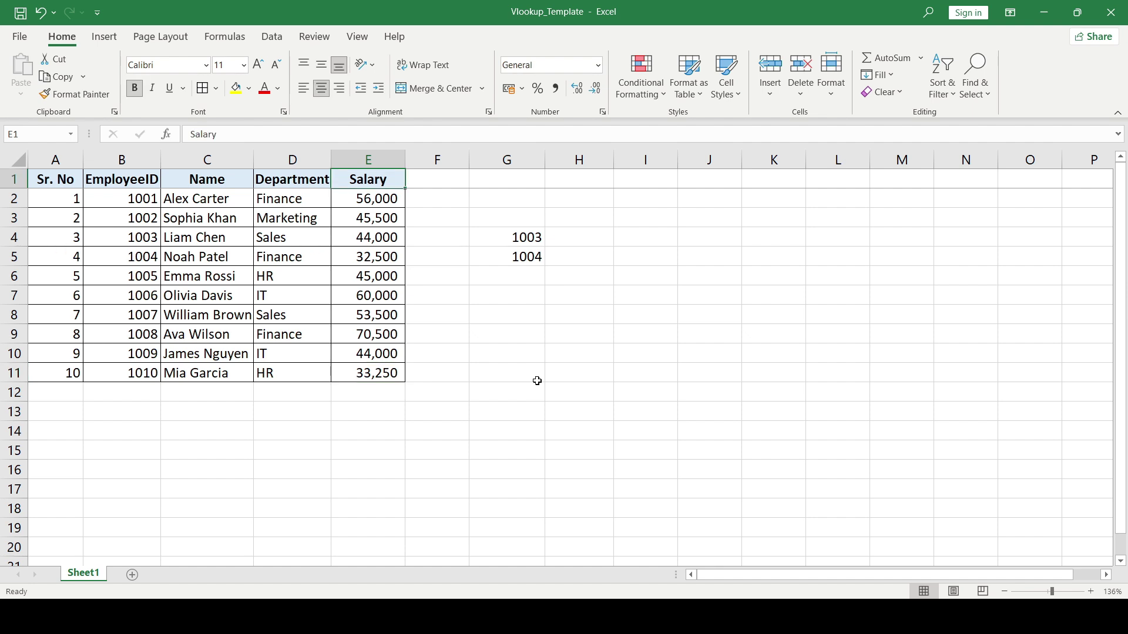
pyautogui.hotkey('ctrl', 'Left')
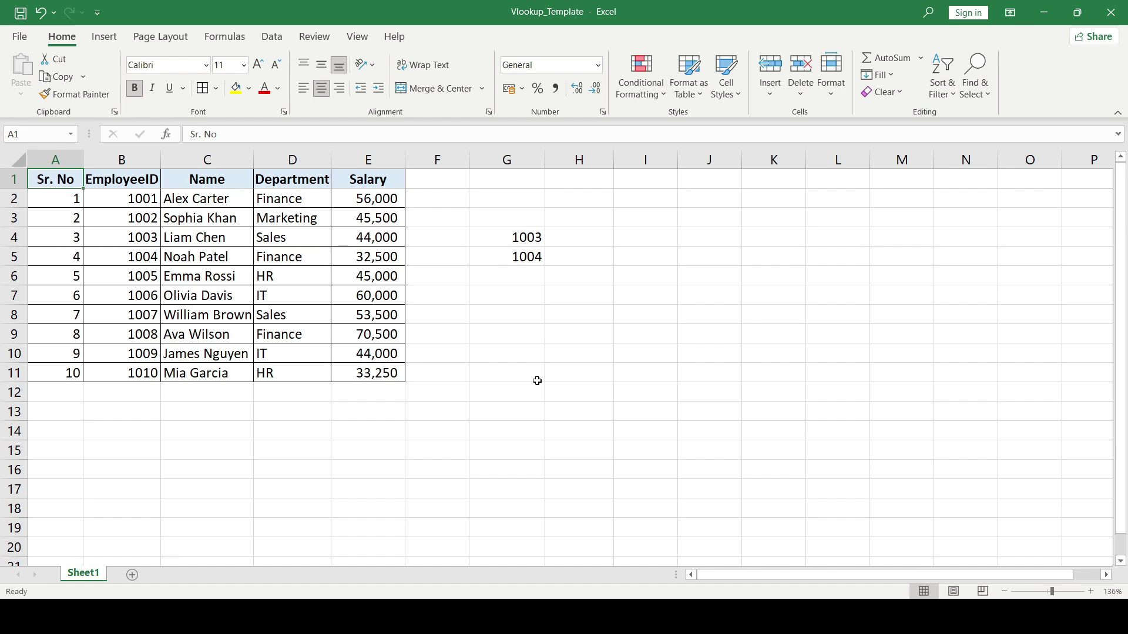
pyautogui.press('Right')
pyautogui.press('Right')
pyautogui.press('Right')
pyautogui.press('Right')
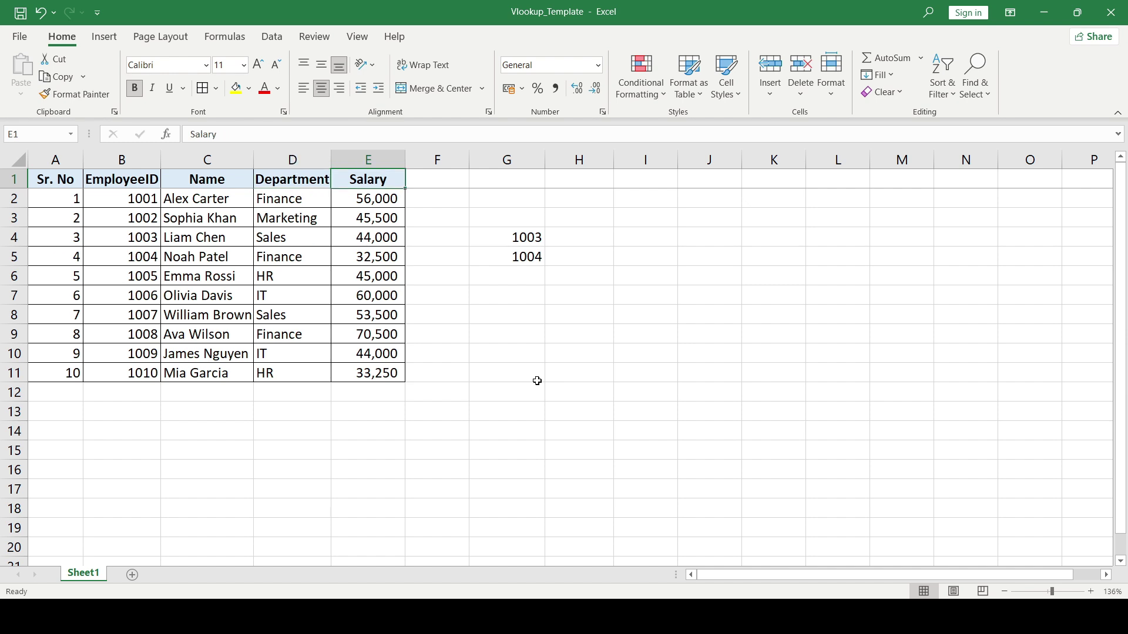
pyautogui.press('Home')
pyautogui.hotkey('ctrl', 'a')
pyautogui.press('Right')
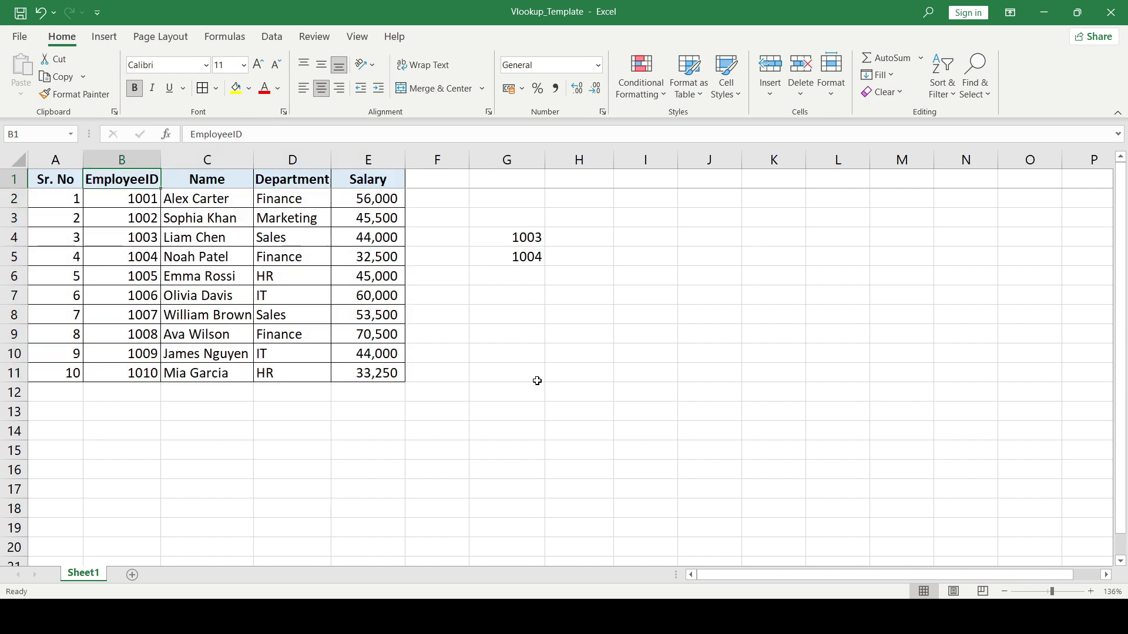
pyautogui.press('Right')
pyautogui.press('Right')
pyautogui.press('Right')
pyautogui.press('Right')
pyautogui.press('Right')
pyautogui.press('Down')
pyautogui.press('Down')
pyautogui.press('Down')
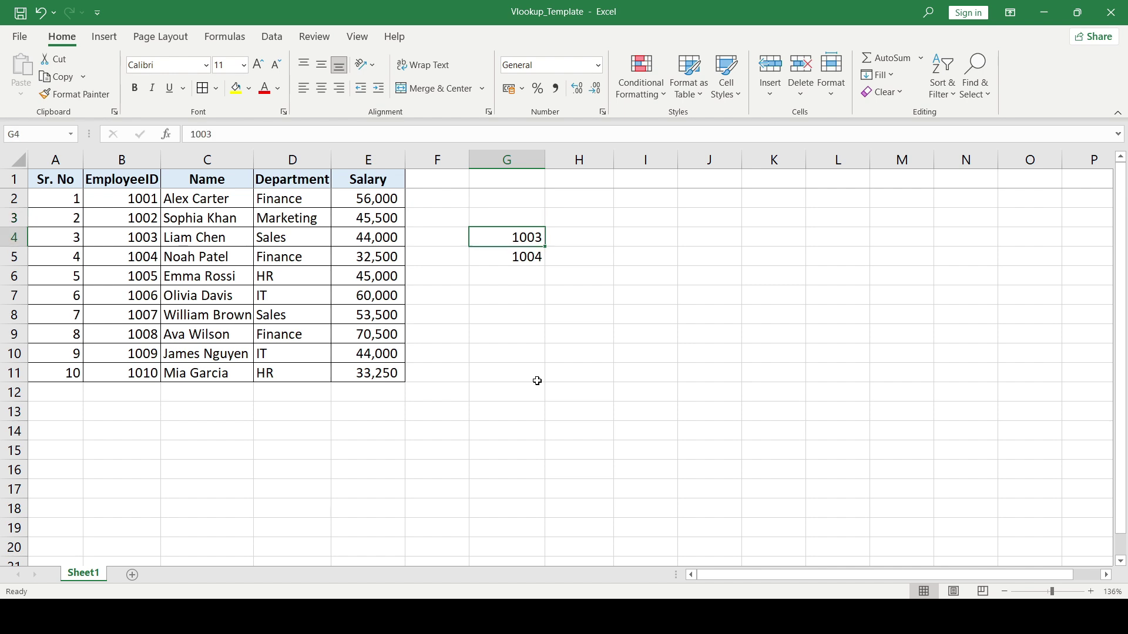
pyautogui.press('Right')
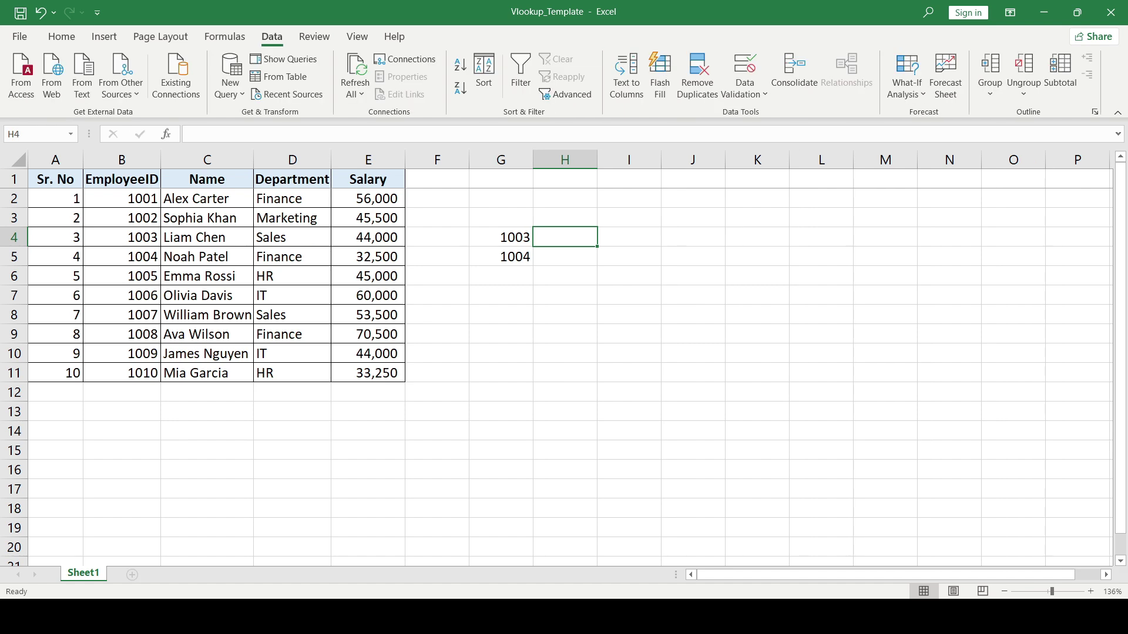
# - Begin a VLOOKUP in H4 using G4 as the lookup value, starting the range at B1
pyautogui.write('=vlo')
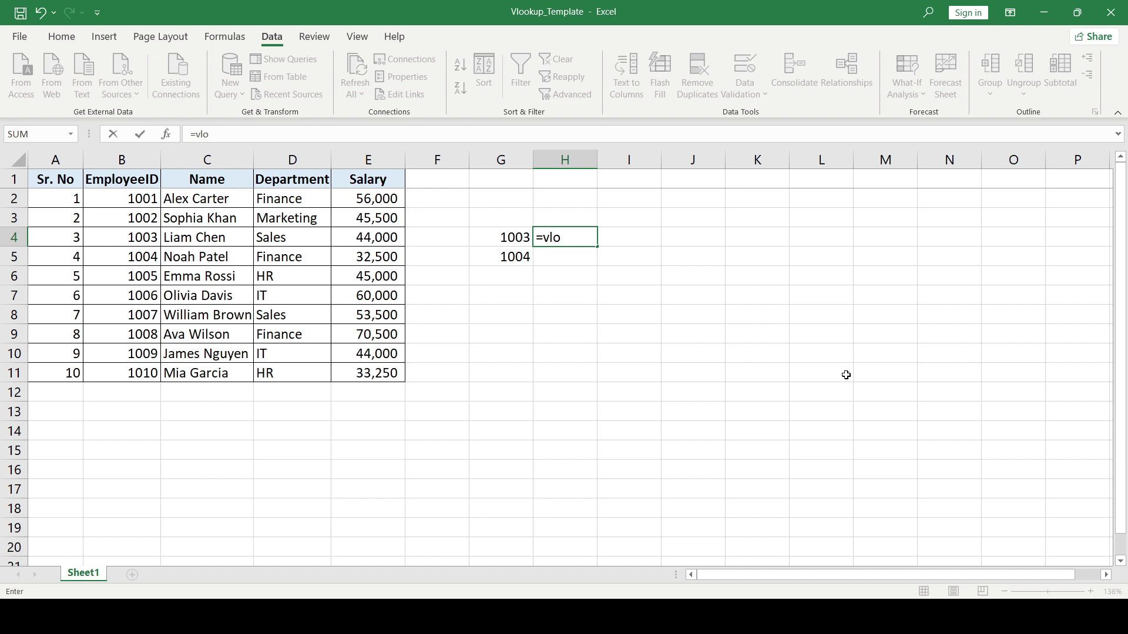
pyautogui.press('Tab')
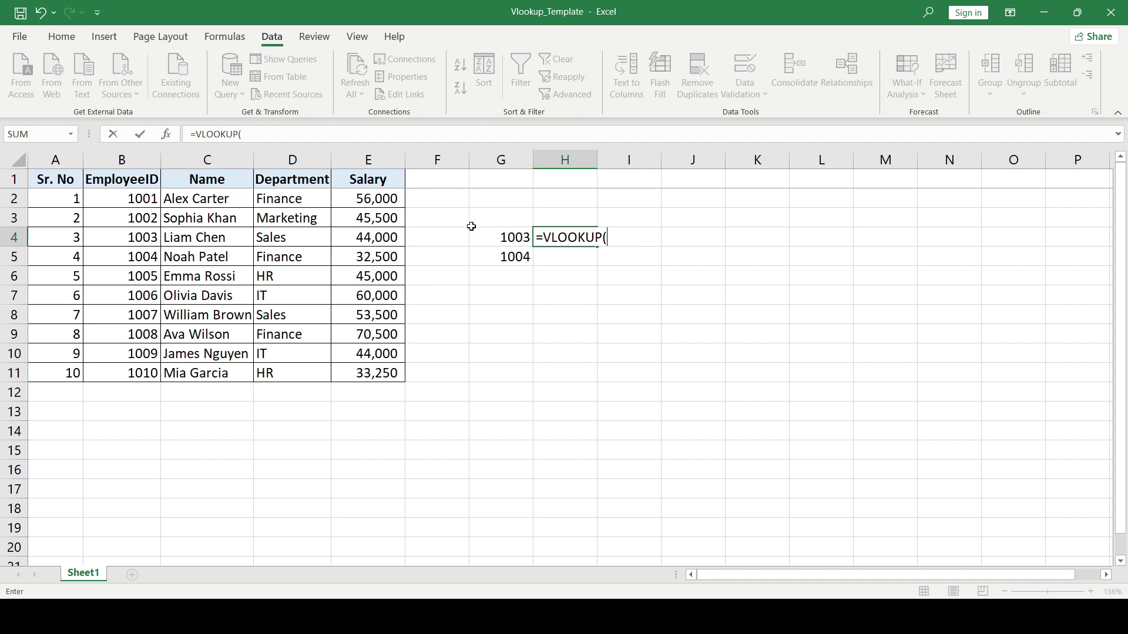
pyautogui.click(522, 237)
pyautogui.write(',')
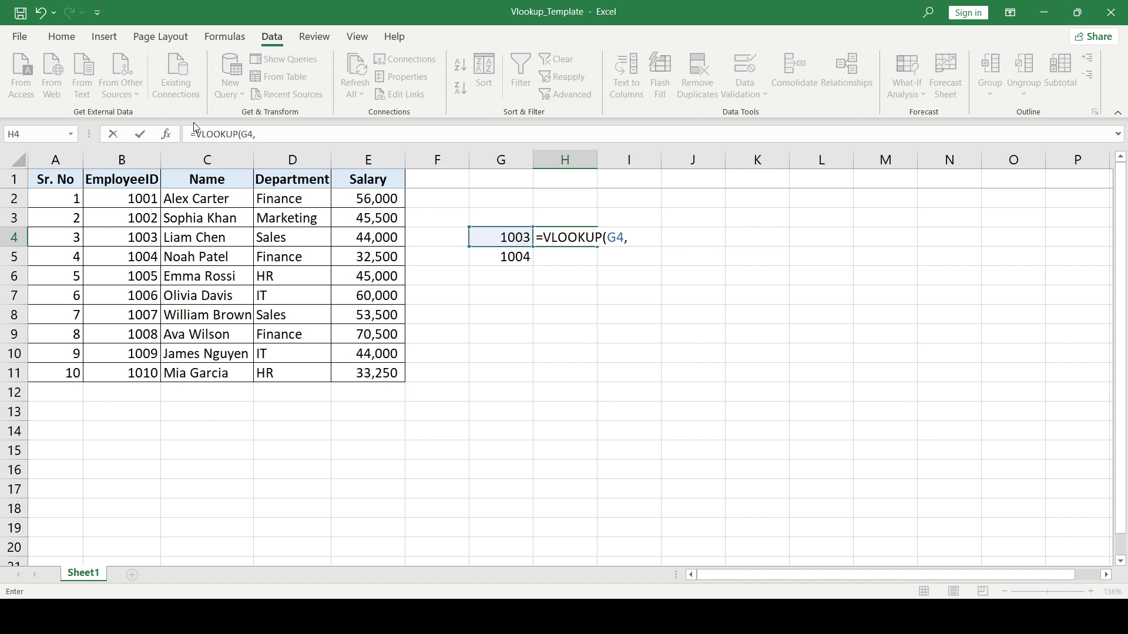
pyautogui.click(129, 187)
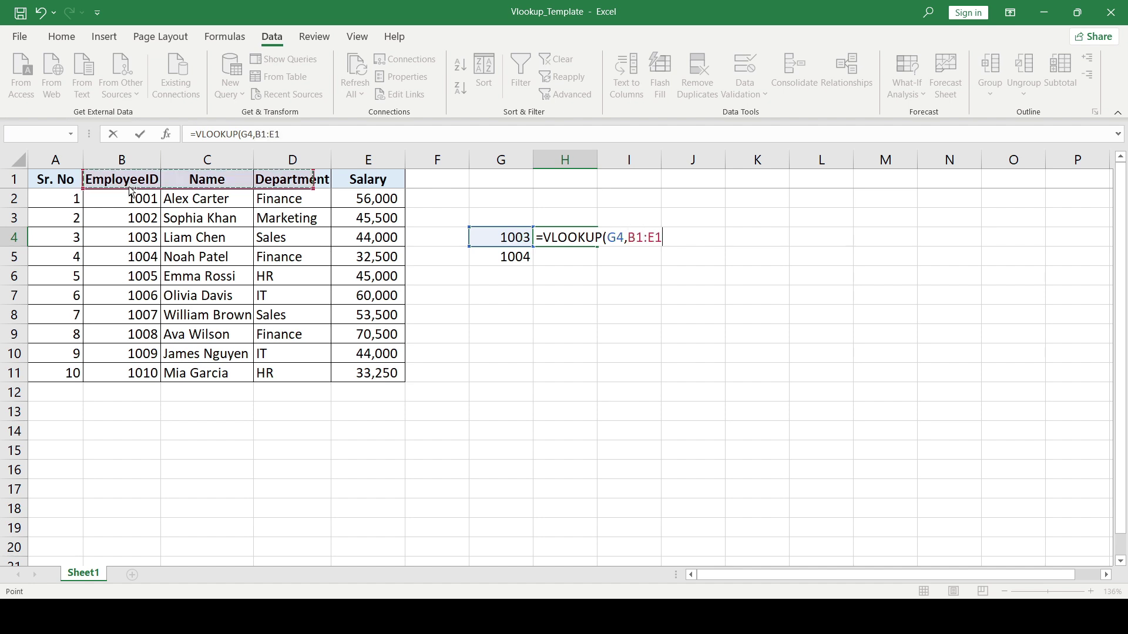
# - Extend the table range to B1:E11 and close the argument with a comma
pyautogui.hotkey('ctrl', 'shift', 'Down')
pyautogui.hotkey('ctrl', 'shift', 'Right')
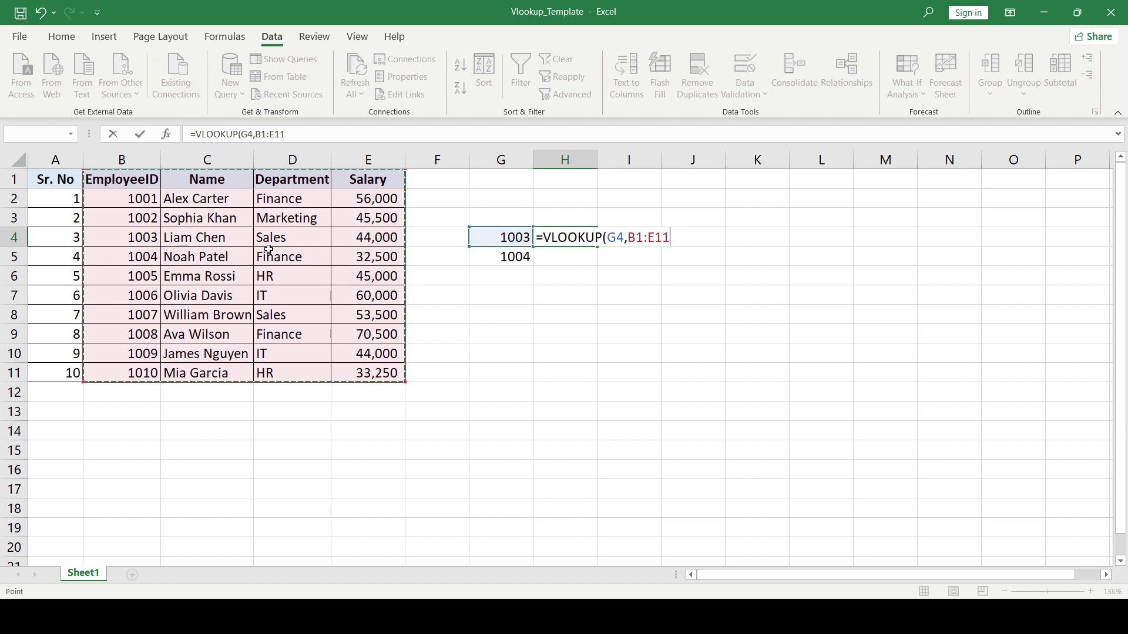
pyautogui.write(',')
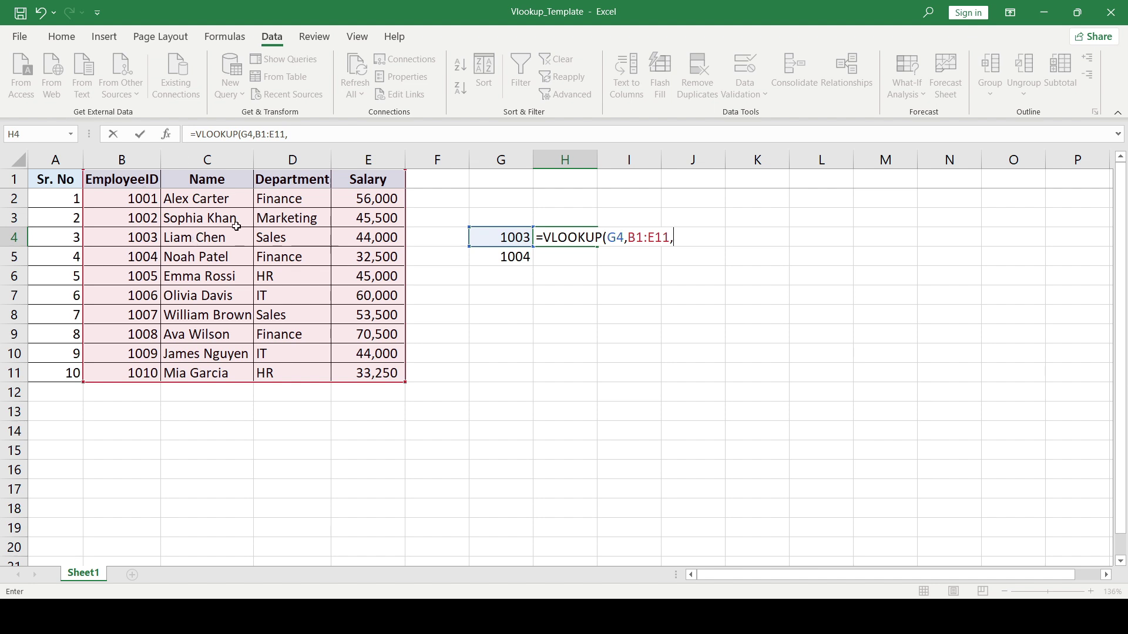
# - Complete the formula as =VLOOKUP(G4,B1:E11,2,0), returning the employee's name
pyautogui.write('2,')
pyautogui.write('0')
pyautogui.write(')')
pyautogui.press('Return')
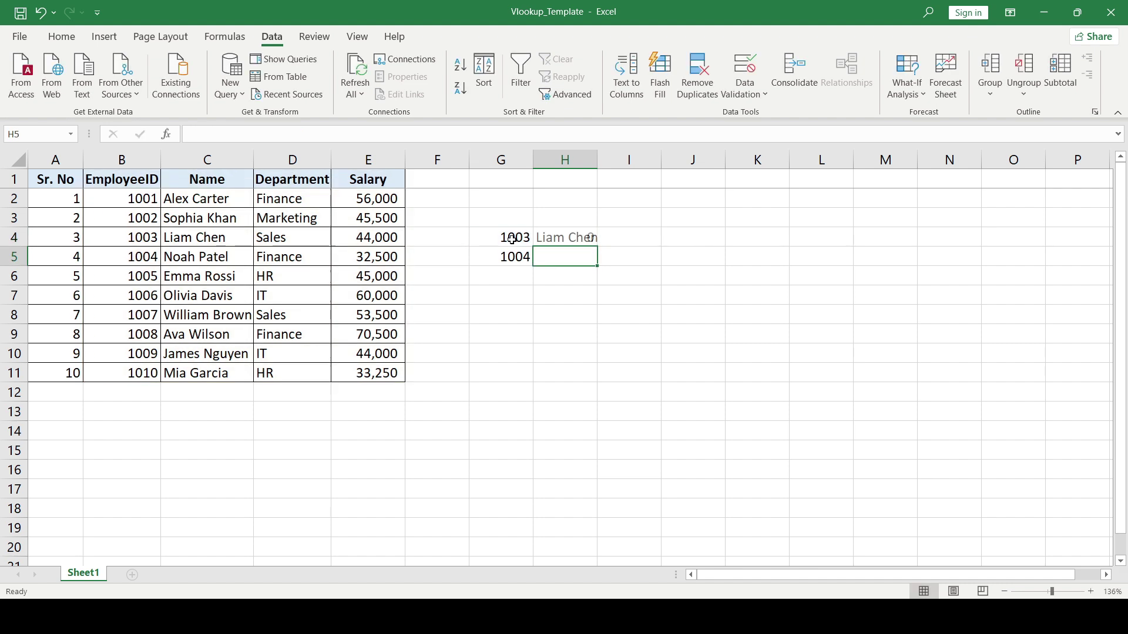
# - Change H4's column index from 2 to 3 so the lookup returns Sales
pyautogui.press('Up')
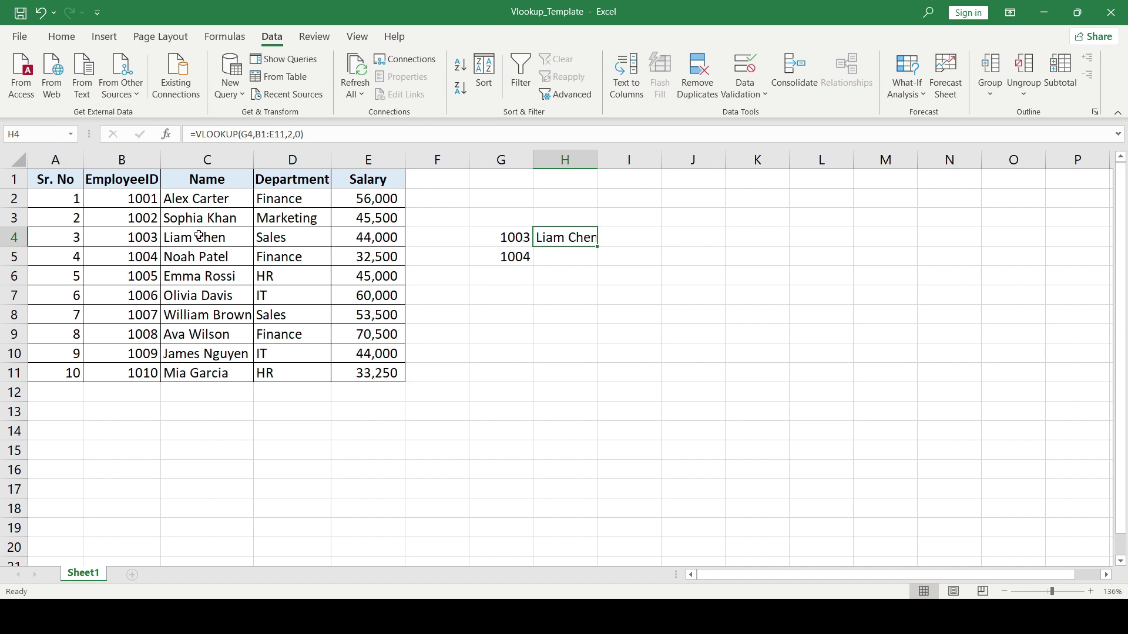
pyautogui.press('F2')
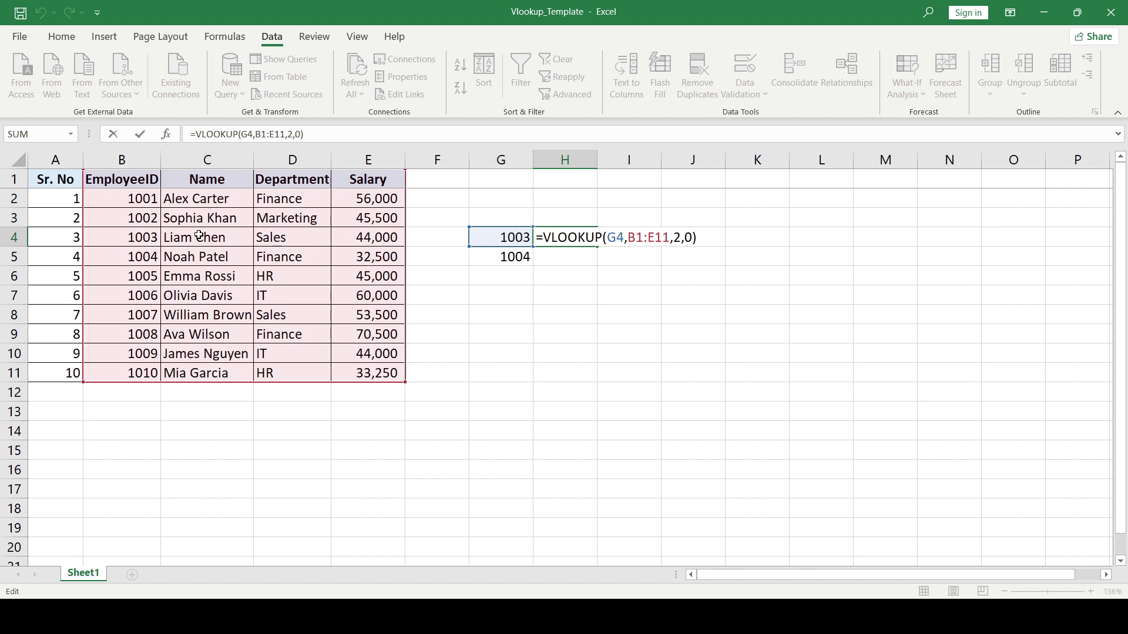
pyautogui.hotkey('shift', 'Left')
pyautogui.write('3')
pyautogui.press('Return')
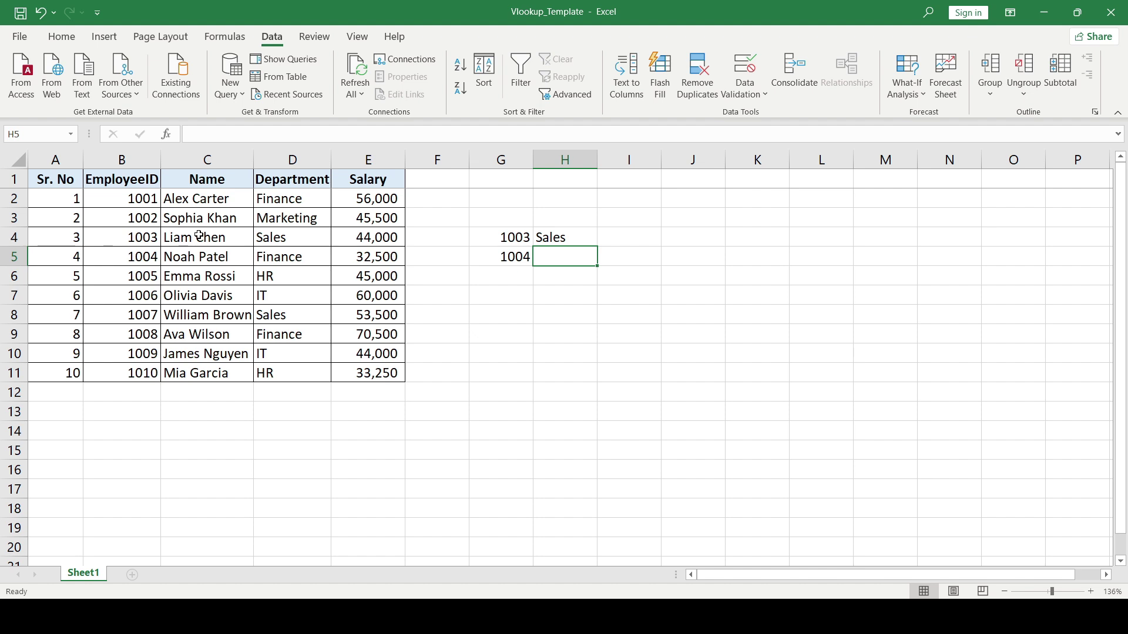
pyautogui.press('Up')
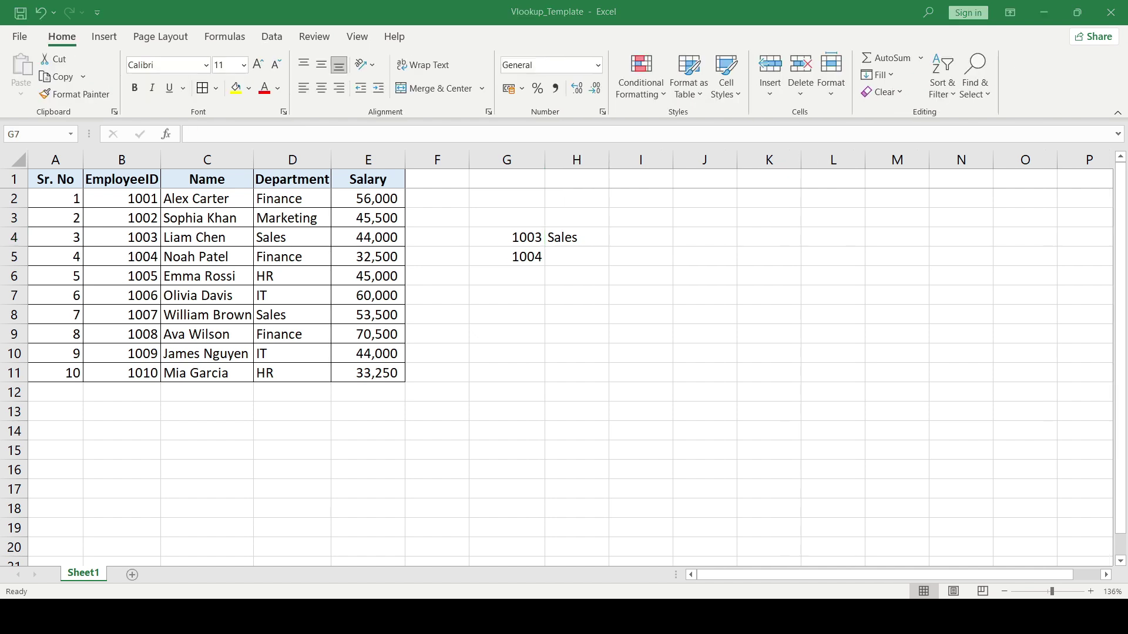
pyautogui.hotkey('shift', 'Right')
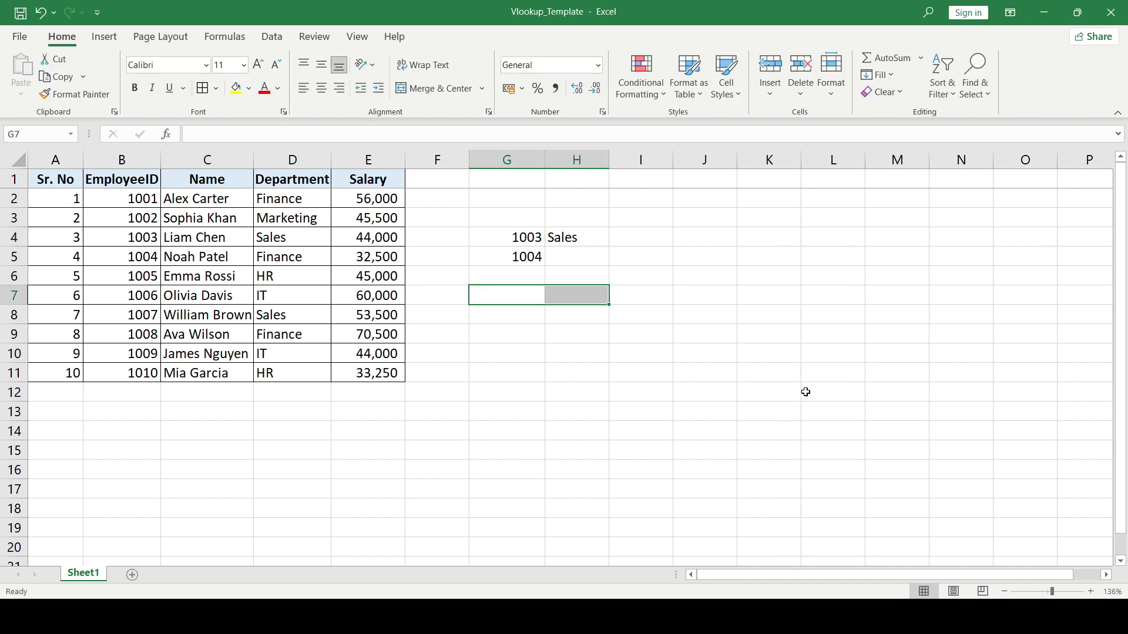
pyautogui.hotkey('shift', 'Left')
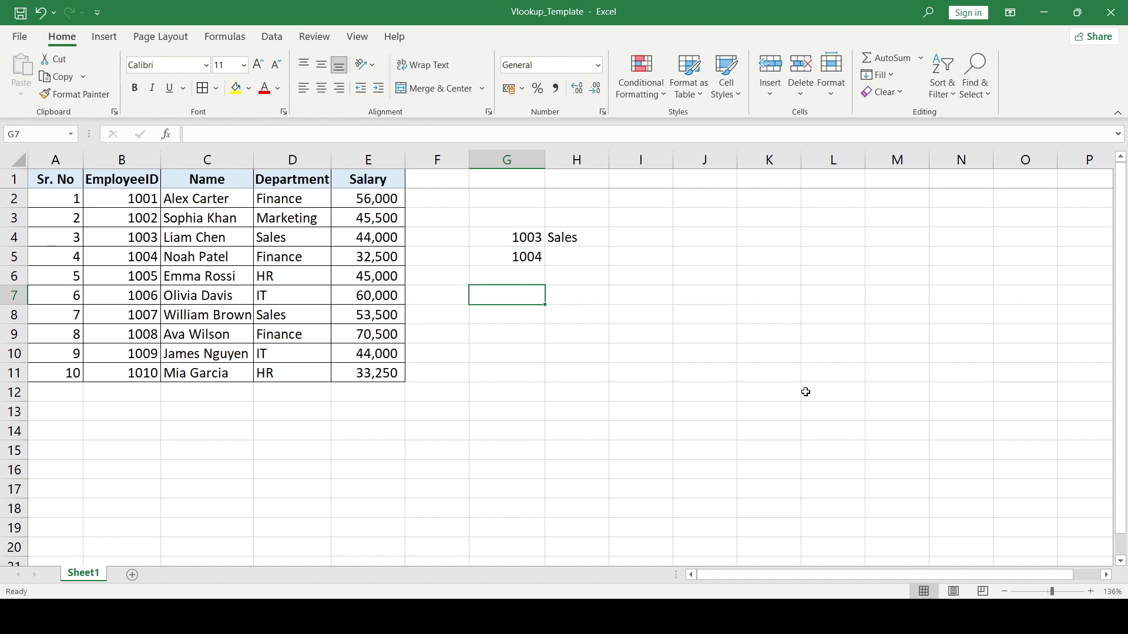
pyautogui.press('Right')
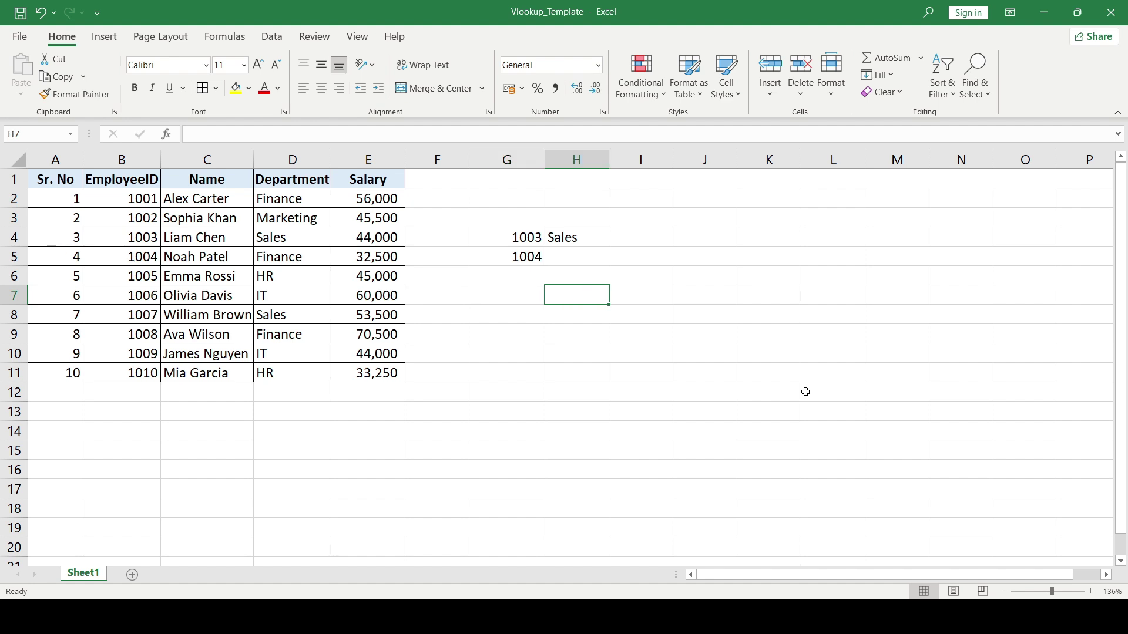
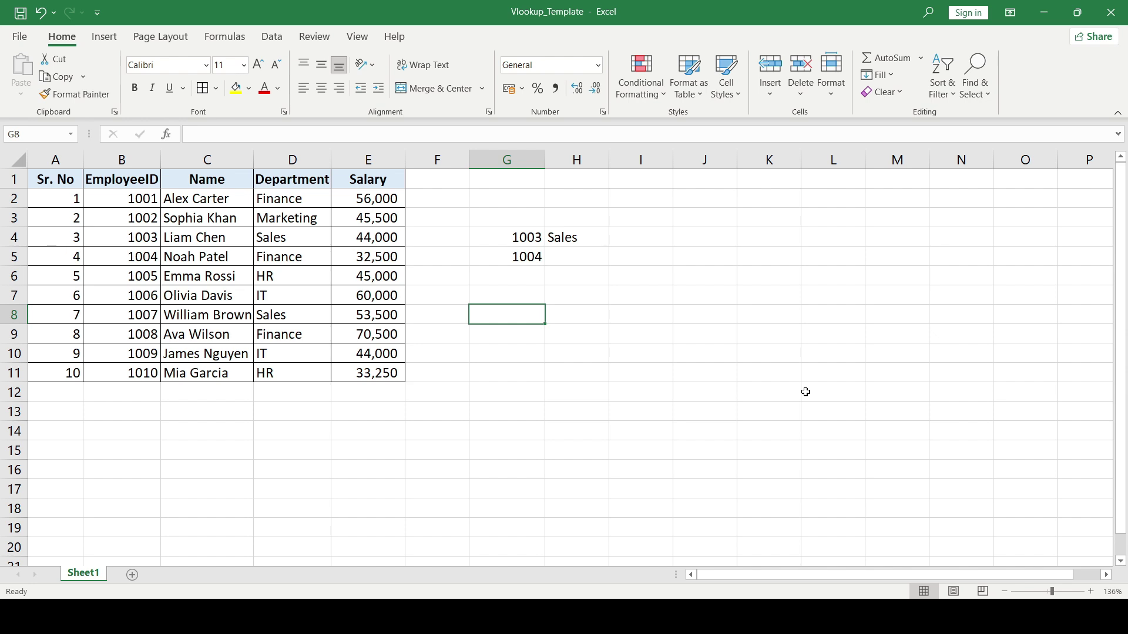
pyautogui.write('=')
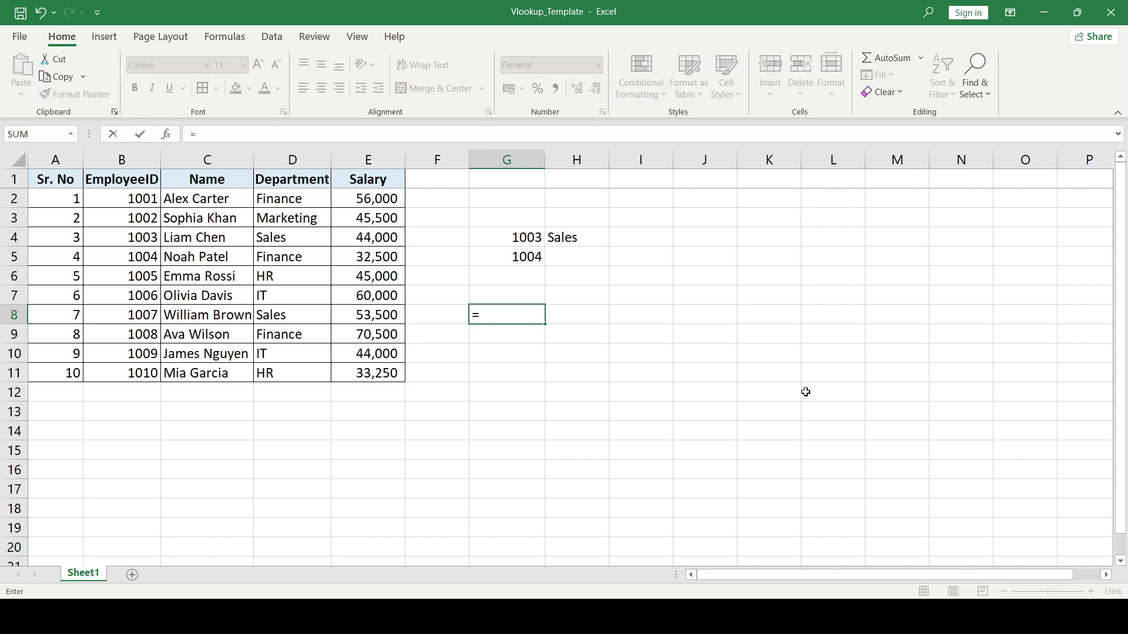
pyautogui.press('Left')
pyautogui.press('Left')
pyautogui.press('Left')
pyautogui.press('Left')
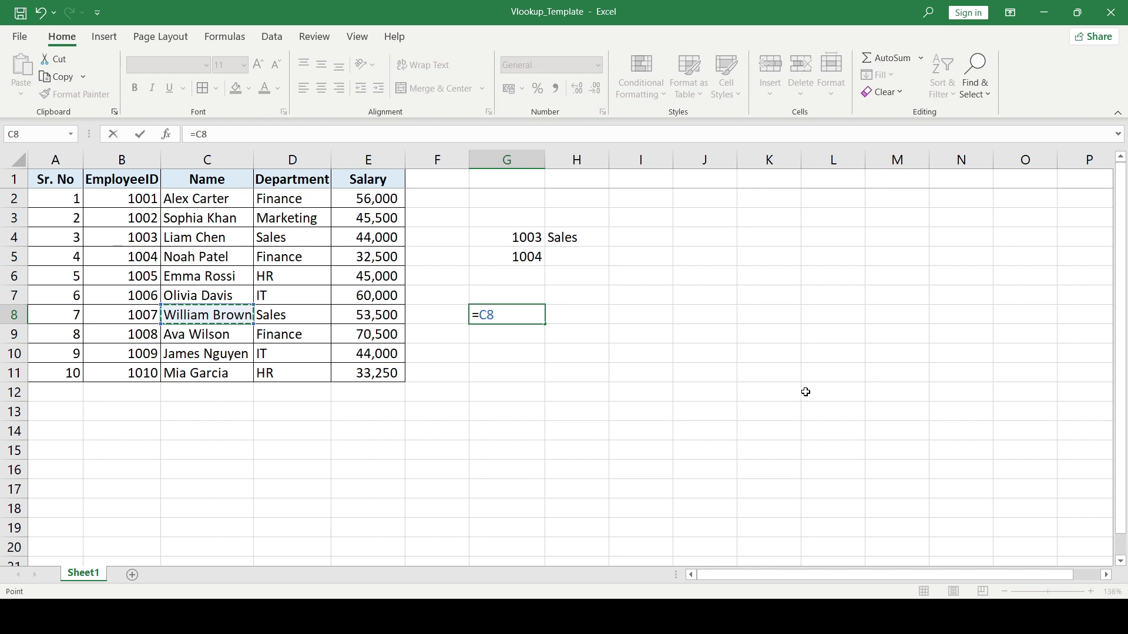
pyautogui.press('Return')
pyautogui.press('Up')
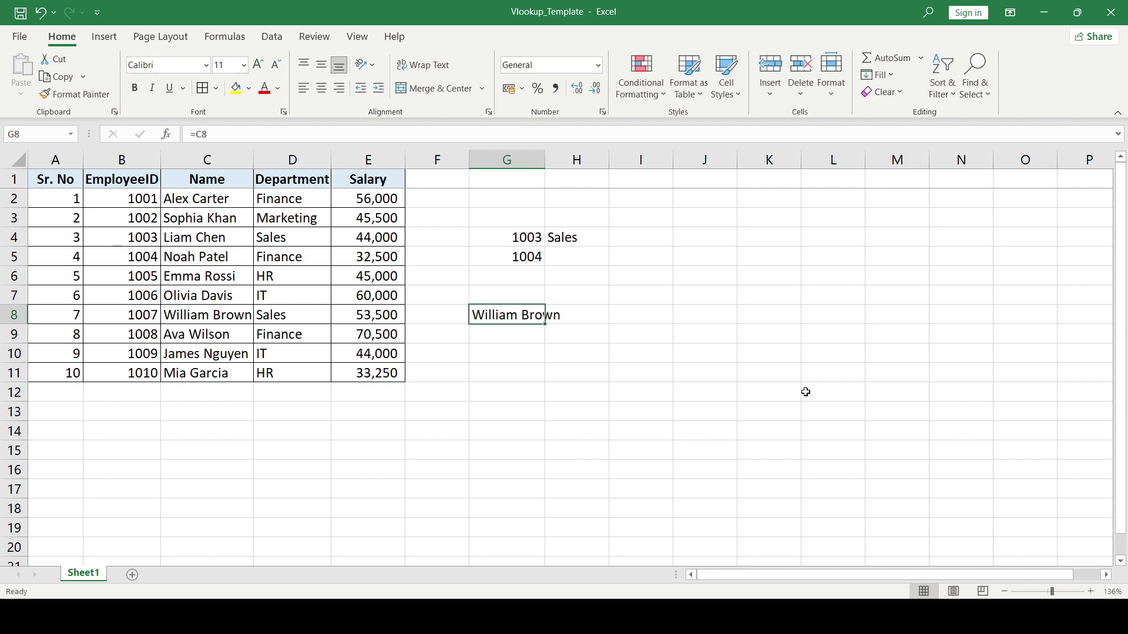
pyautogui.press('Left')
pyautogui.press('Left')
pyautogui.press('Right')
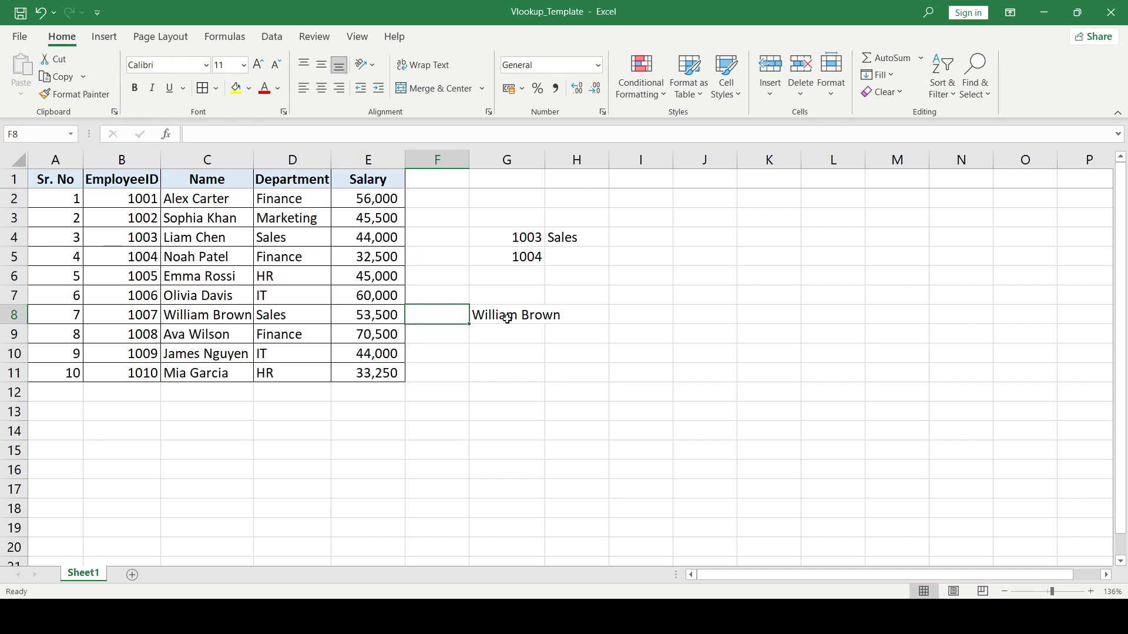
pyautogui.press('Right')
pyautogui.press('Left')
pyautogui.press('Left')
pyautogui.press('Left')
pyautogui.press('Left')
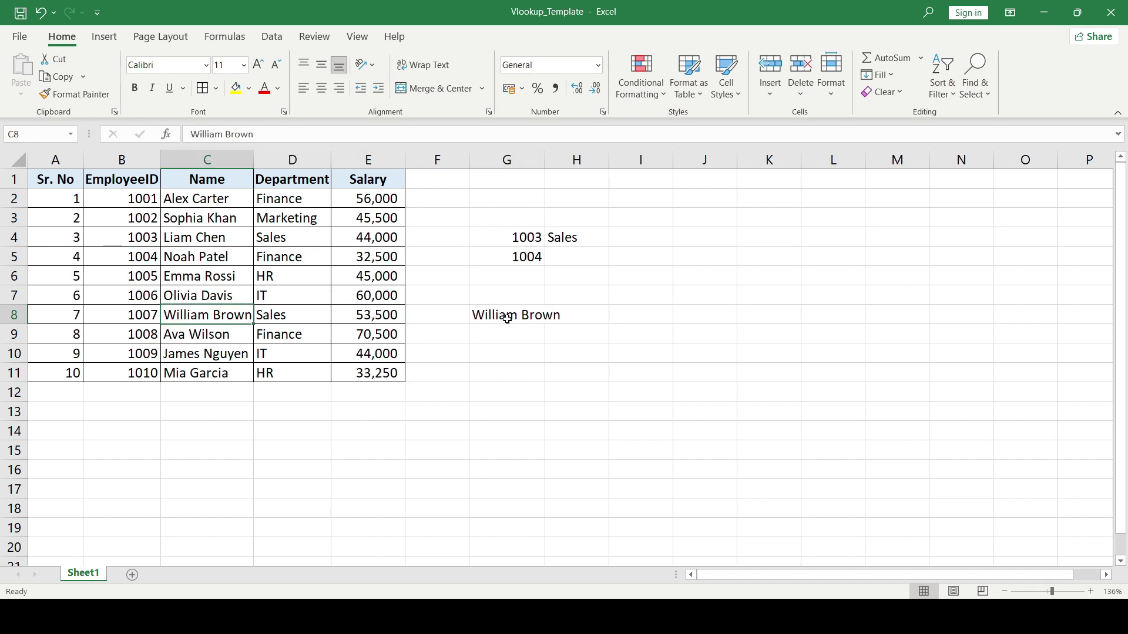
pyautogui.press('Right')
pyautogui.press('Right')
pyautogui.press('Right')
pyautogui.press('Right')
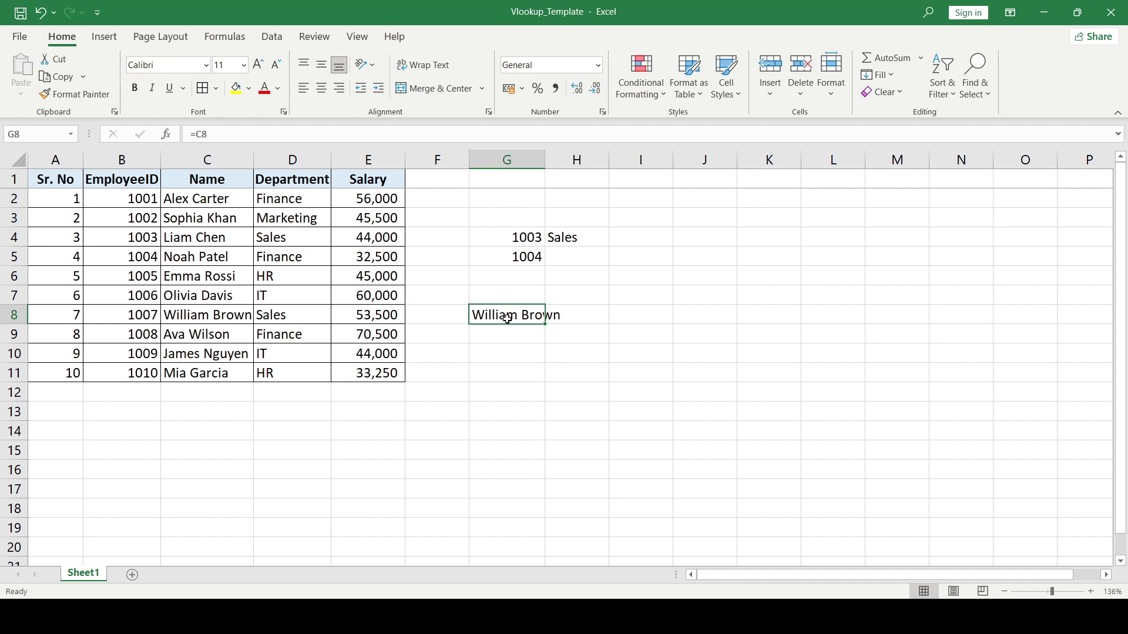
# - Copy the G8 formula into H8, where it shifts to =D8 and shows Sales
pyautogui.hotkey('ctrl', 'c')
pyautogui.press('Right')
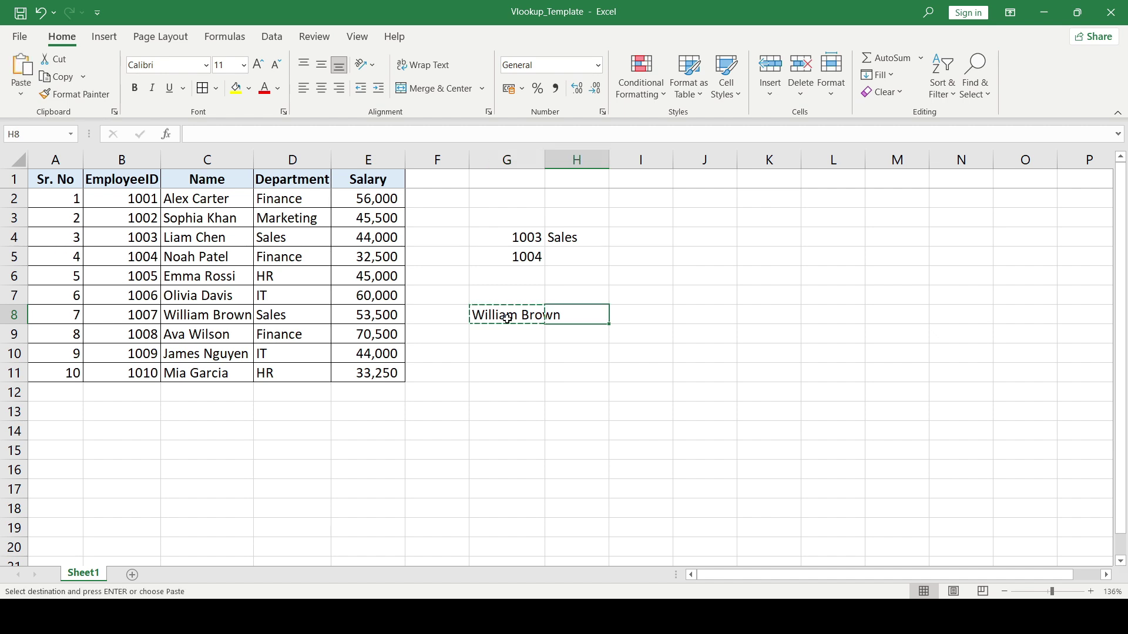
pyautogui.hotkey('ctrl', 'v')
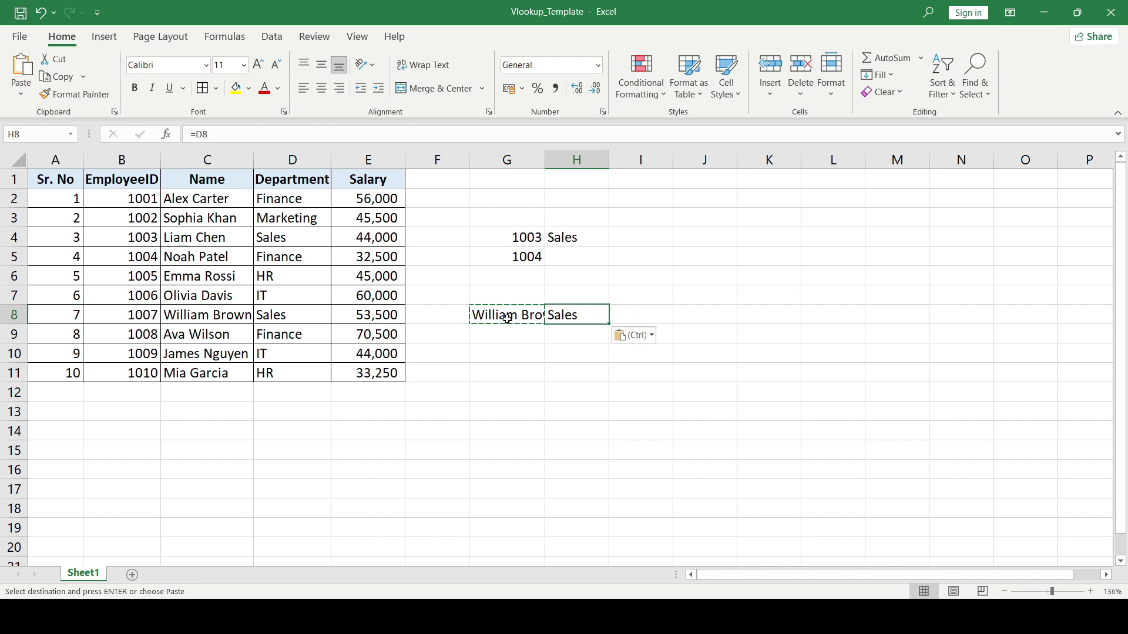
pyautogui.press('Left')
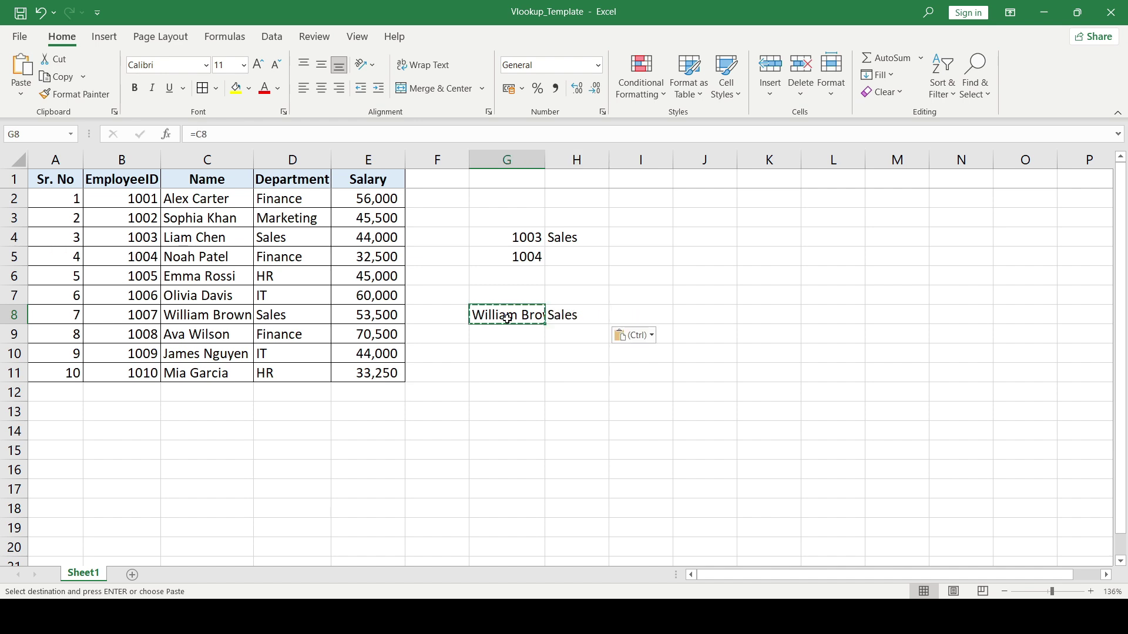
pyautogui.press('Right')
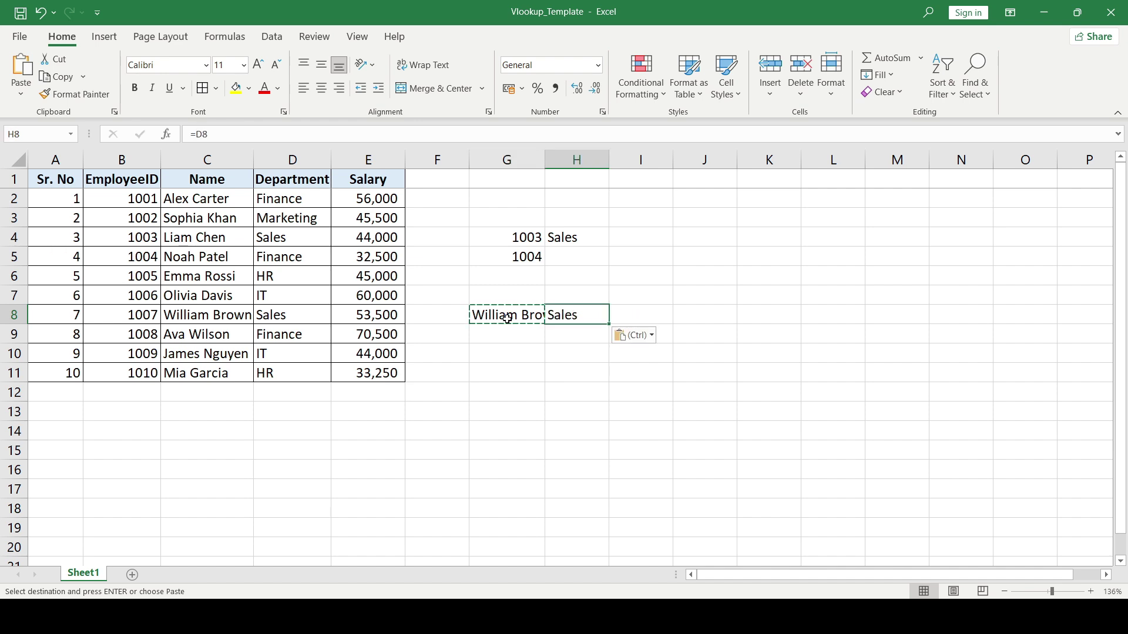
pyautogui.press('Left')
pyautogui.press('Left')
pyautogui.press('Left')
pyautogui.press('Left')
pyautogui.press('Left')
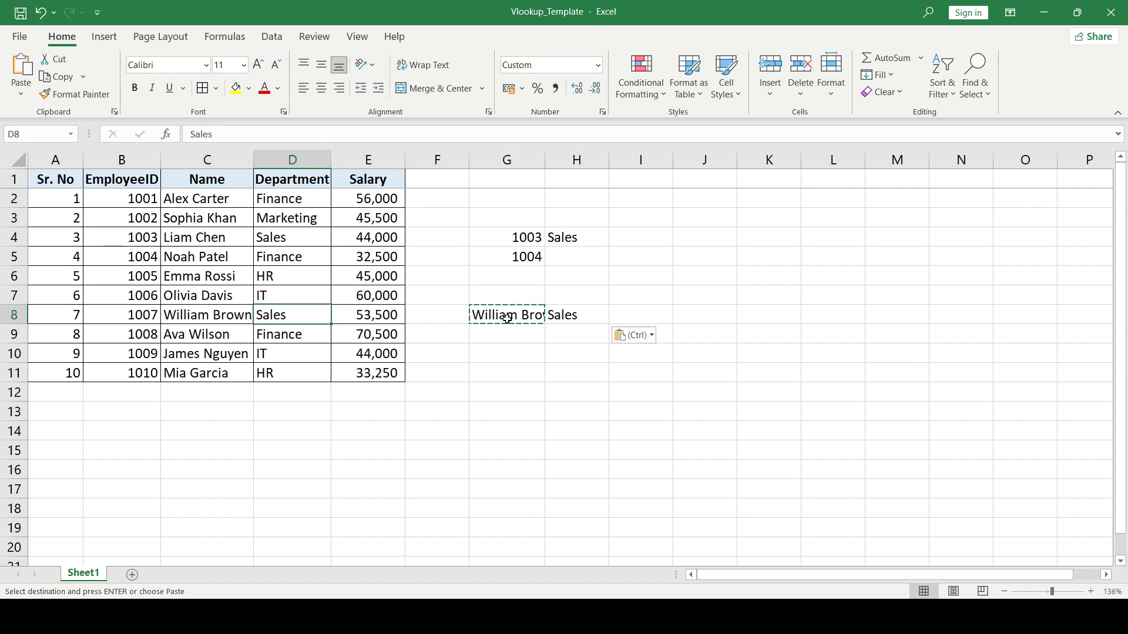
pyautogui.press('Right')
pyautogui.press('Right')
pyautogui.press('Right')
pyautogui.press('Right')
pyautogui.press('Right')
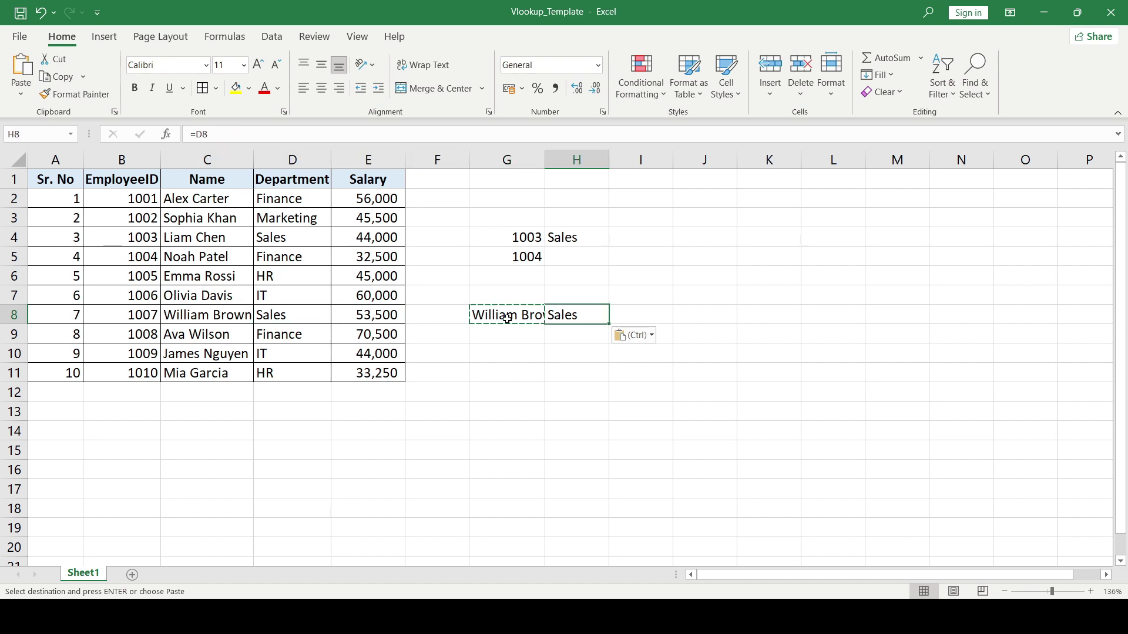
pyautogui.press('F2')
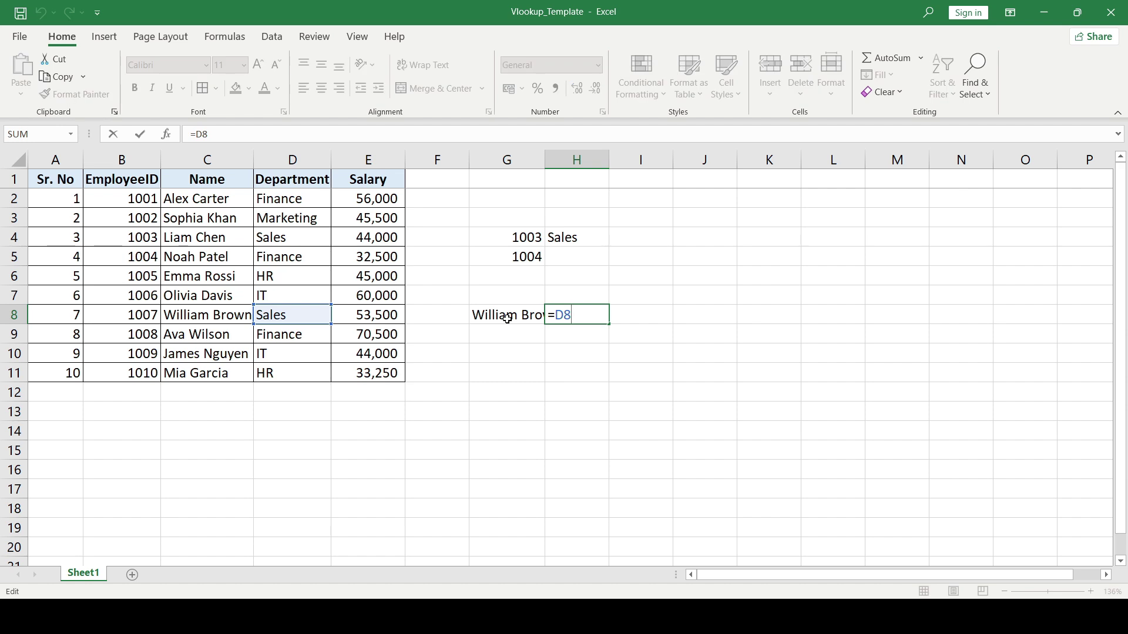
pyautogui.hotkey('ctrl', 'Return')
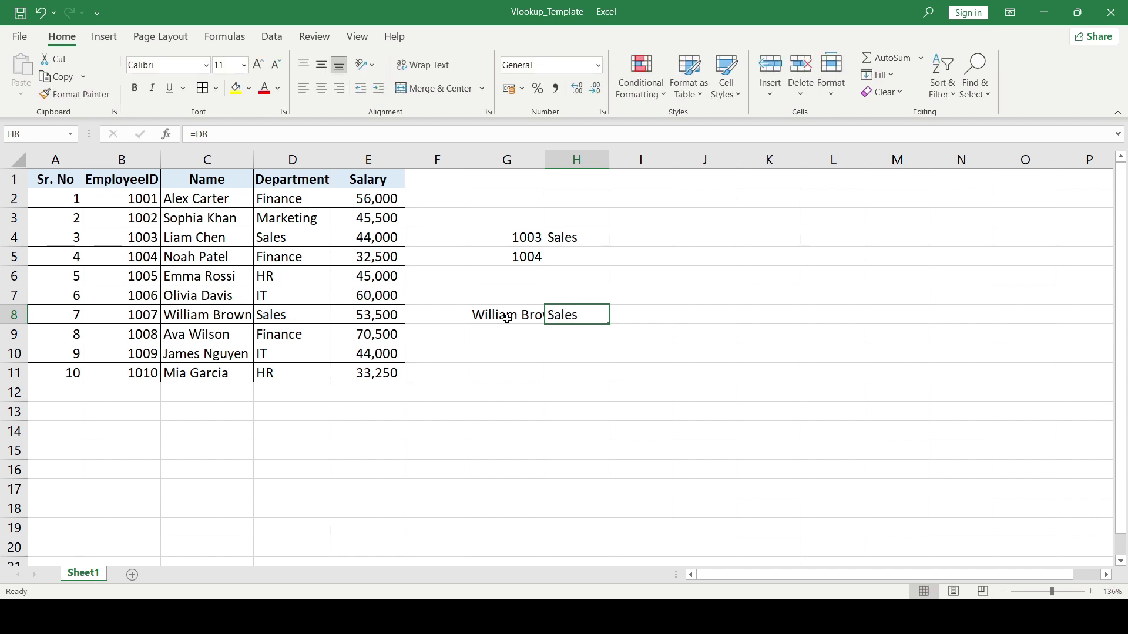
pyautogui.click(507, 318)
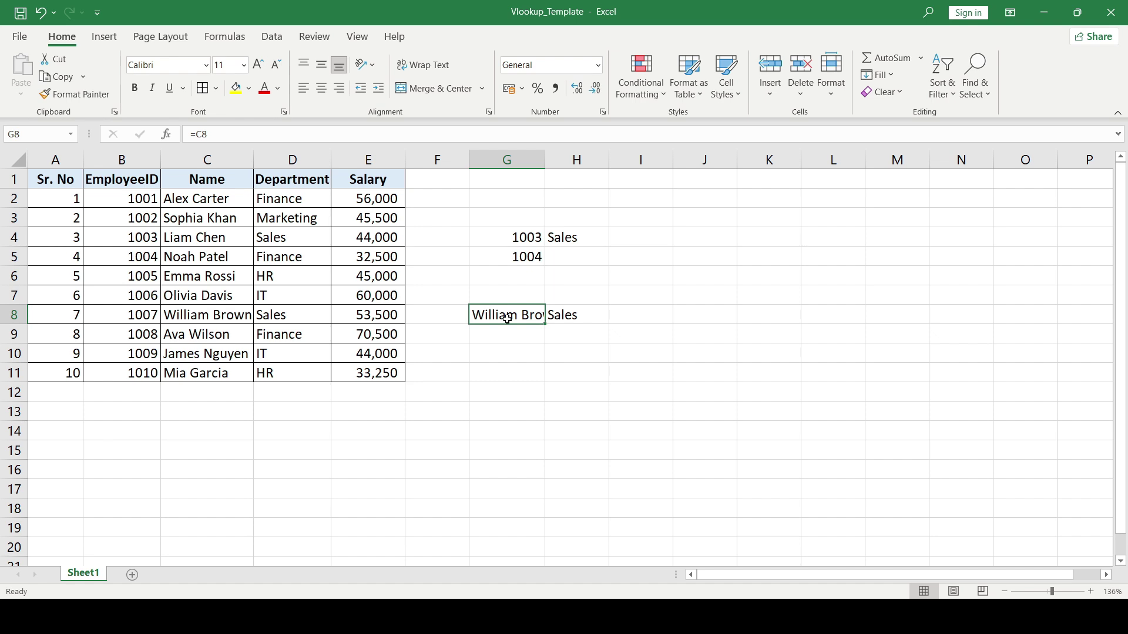
pyautogui.hotkey('ctrl', 'c')
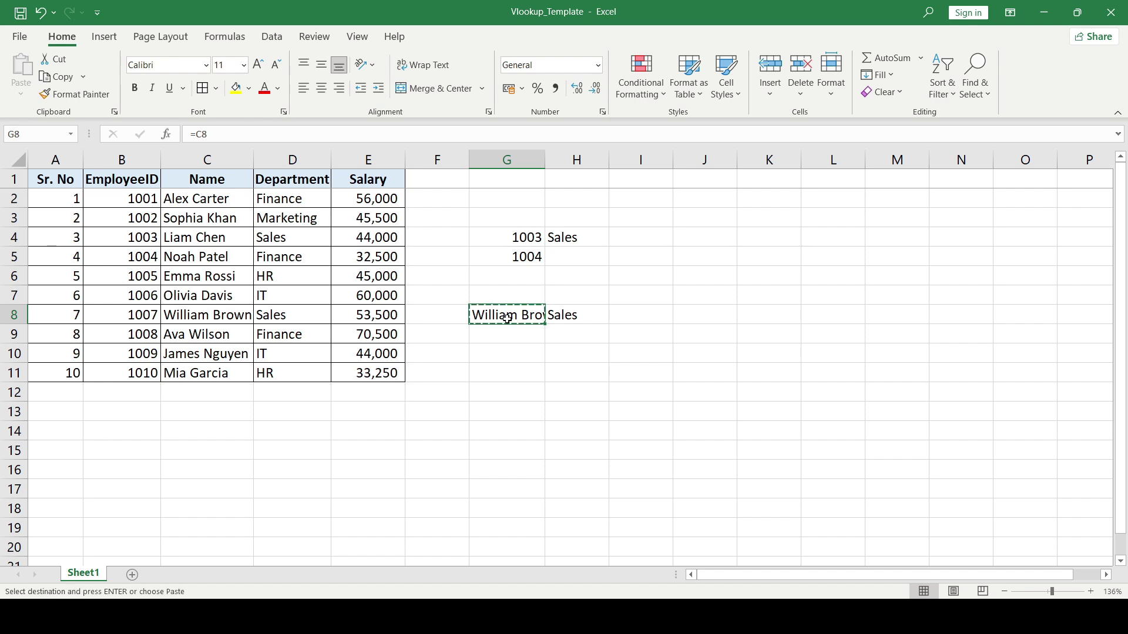
pyautogui.press('Down')
pyautogui.hotkey('ctrl', 'v')
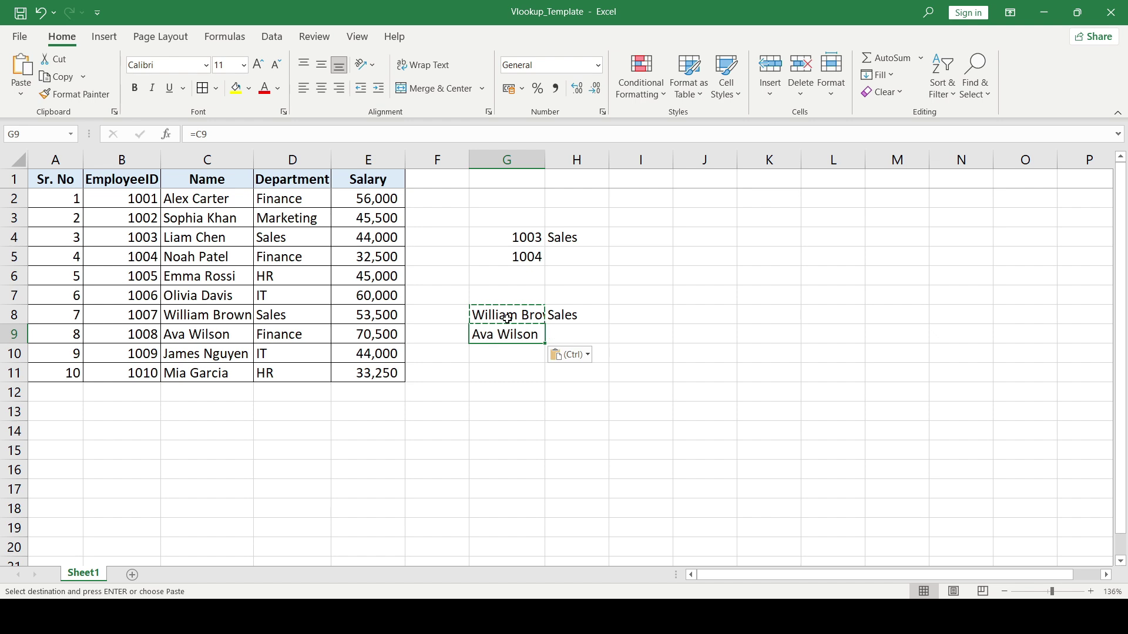
pyautogui.press('Left')
pyautogui.press('Left')
pyautogui.press('Left')
pyautogui.press('Left')
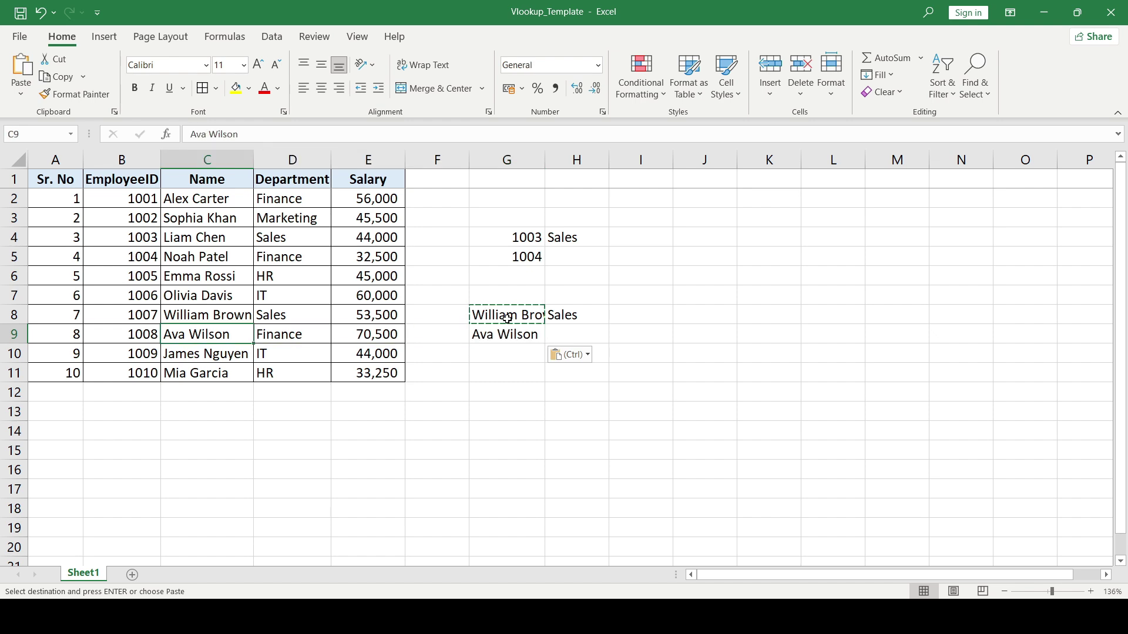
pyautogui.press('Left')
pyautogui.press('Right')
pyautogui.press('F2')
pyautogui.press('Escape')
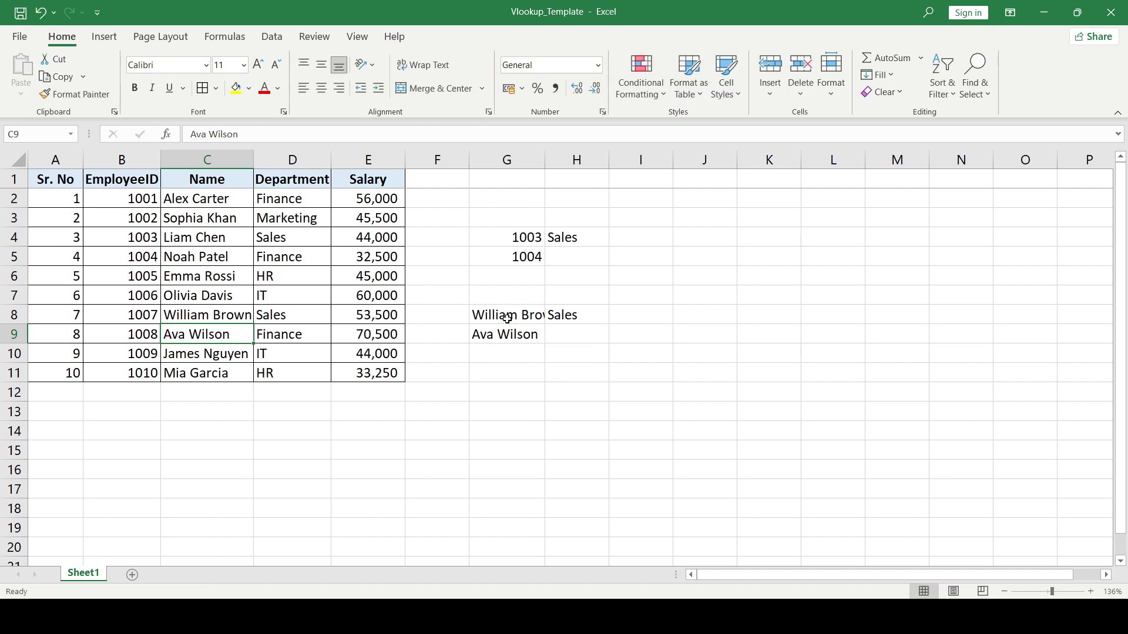
pyautogui.press('Right')
pyautogui.press('Right')
pyautogui.press('Right')
pyautogui.press('Right')
pyautogui.press('Up')
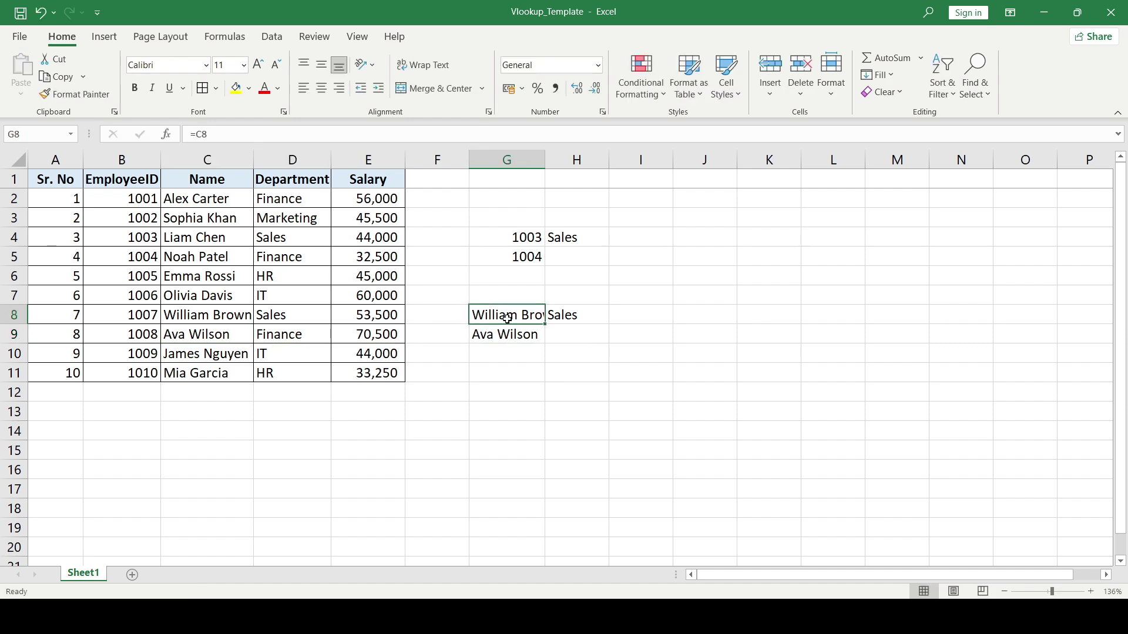
pyautogui.press('Down')
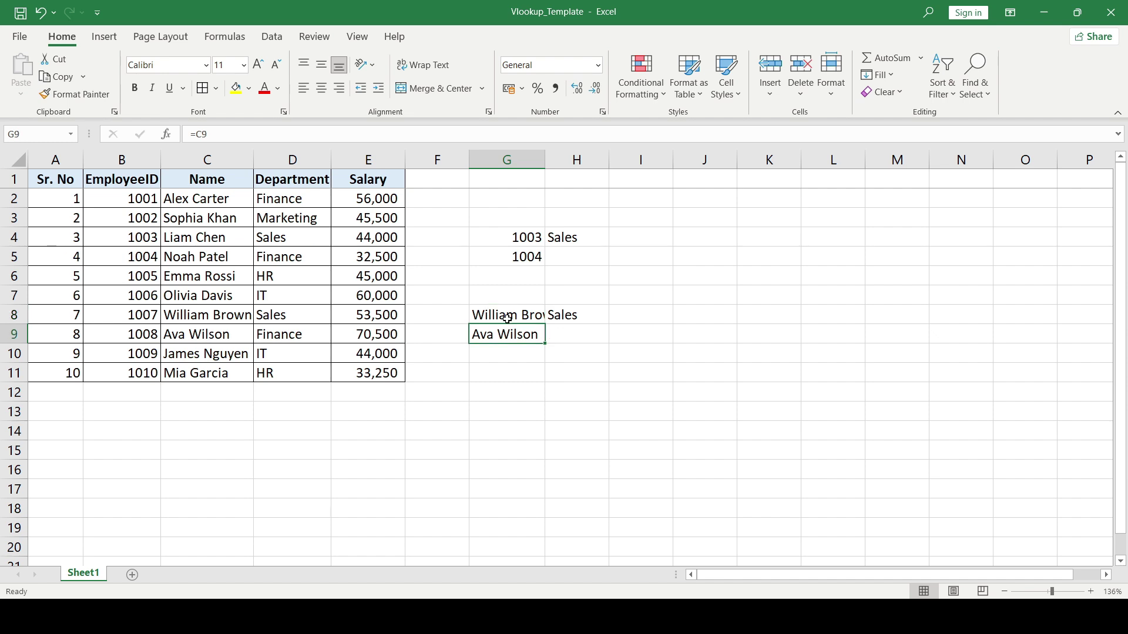
pyautogui.press('Up')
pyautogui.press('F2')
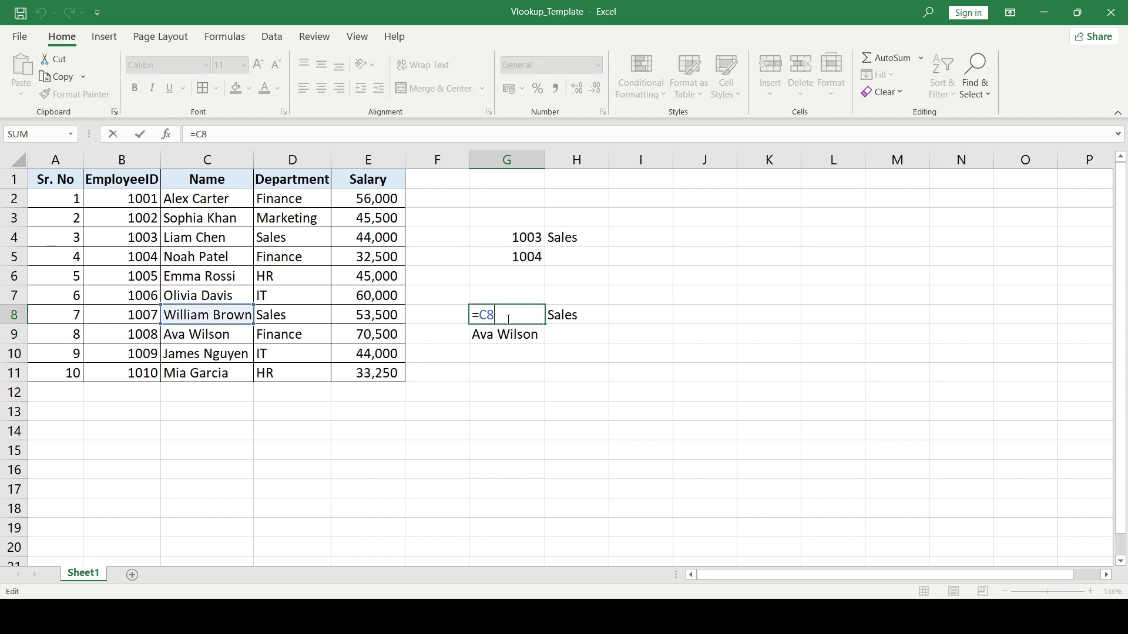
pyautogui.press('Escape')
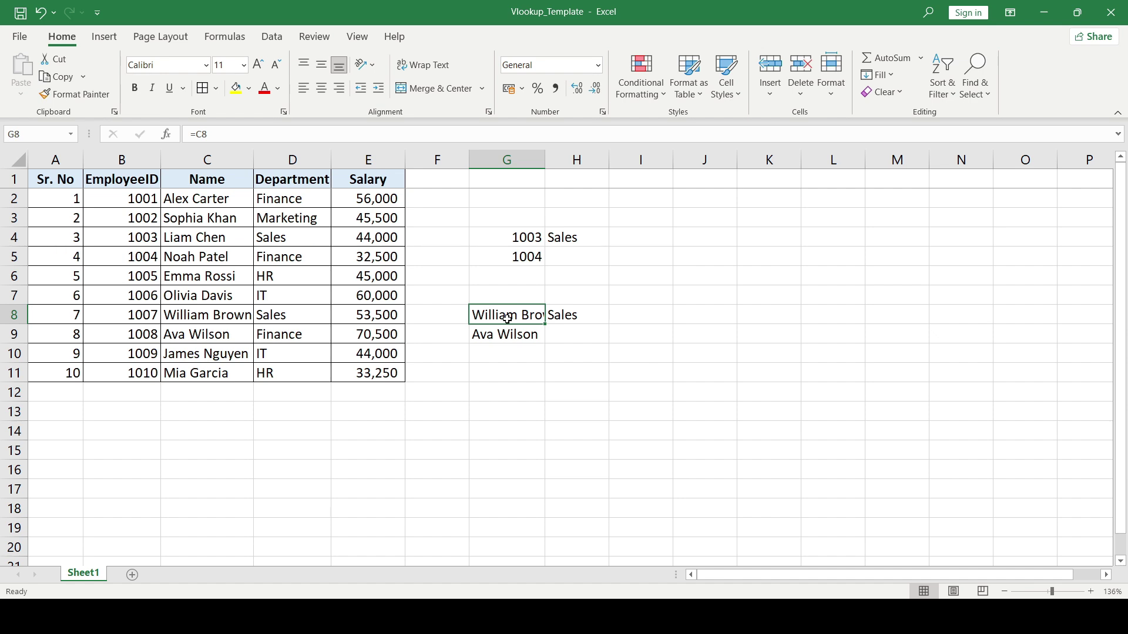
pyautogui.press('Right')
pyautogui.press('Left')
pyautogui.press('Right')
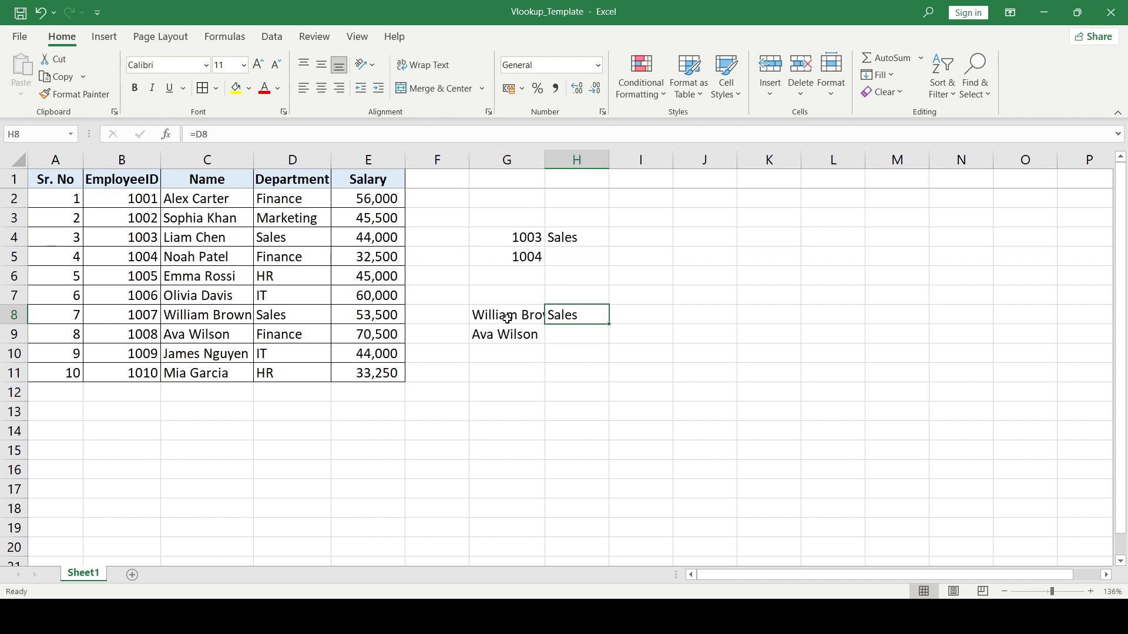
pyautogui.press('Delete')
pyautogui.press('Left')
pyautogui.press('Down')
pyautogui.press('Delete')
# - Make G8's reference absolute (=$C$8) and copy it to G9, still pointing at C8
pyautogui.press('Up')
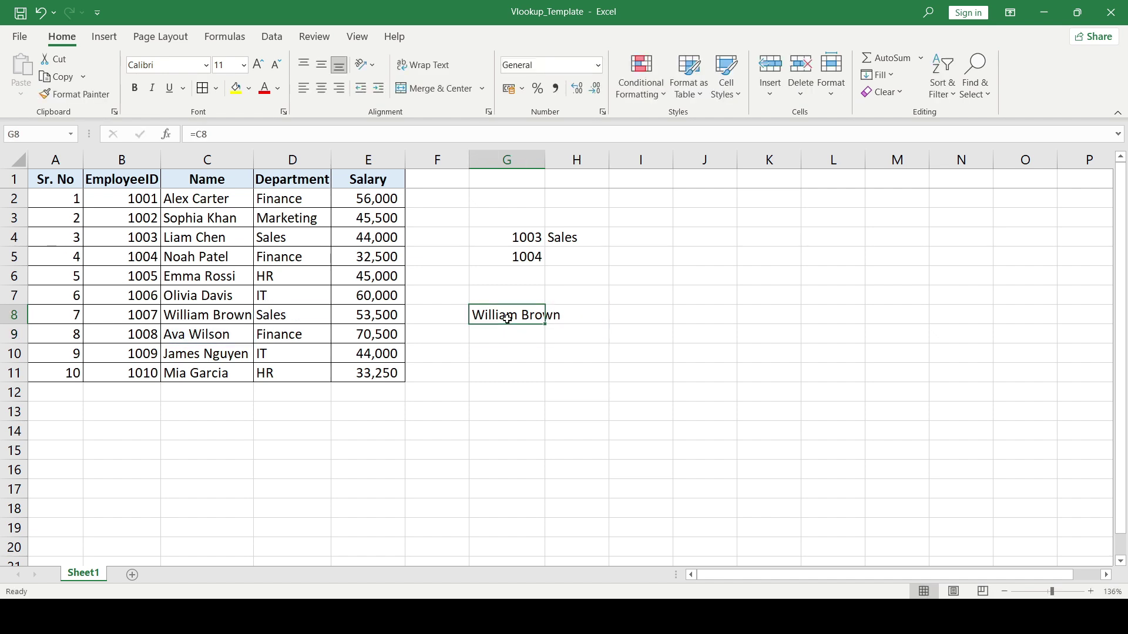
pyautogui.doubleClick(507, 318)
pyautogui.hotkey('shift', 'Left')
pyautogui.hotkey('shift', 'Left')
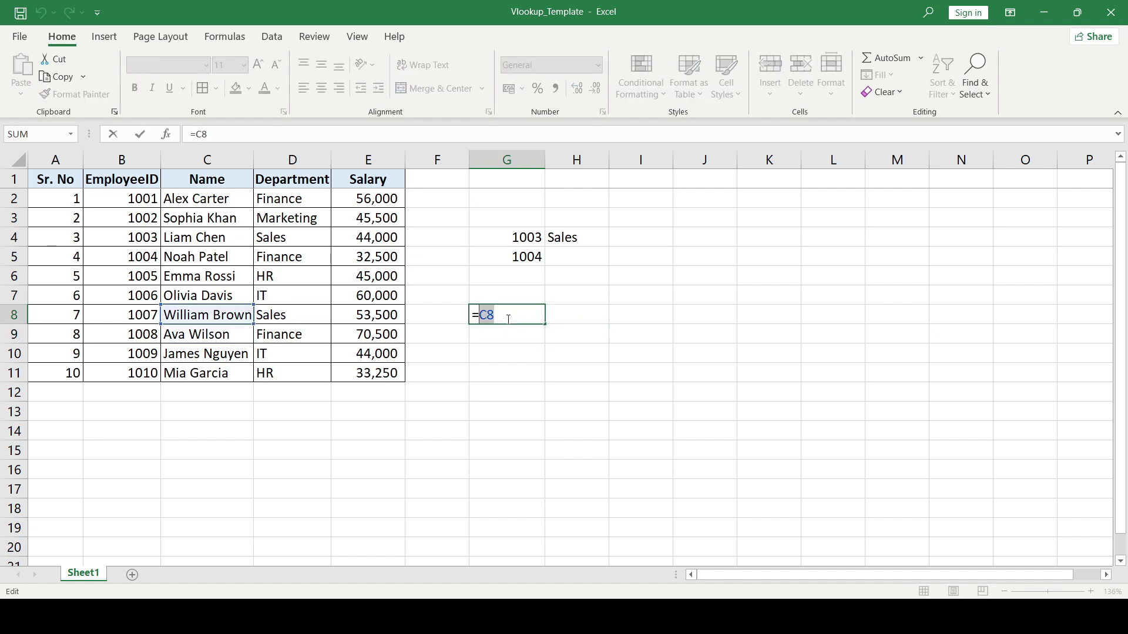
pyautogui.press('F4')
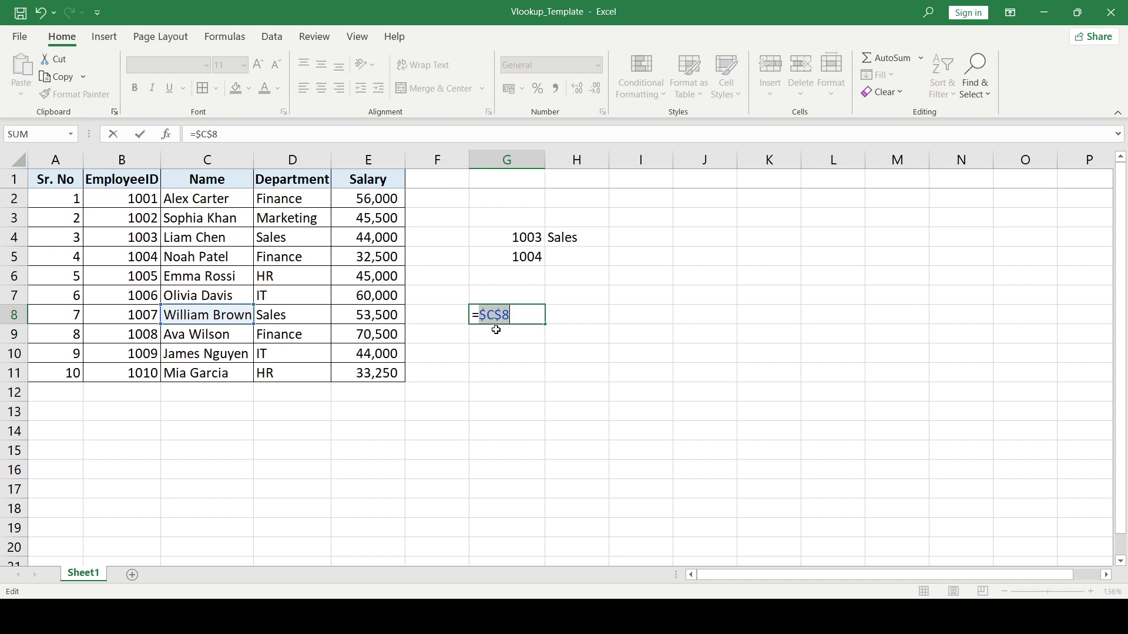
pyautogui.hotkey('ctrl', 'Return')
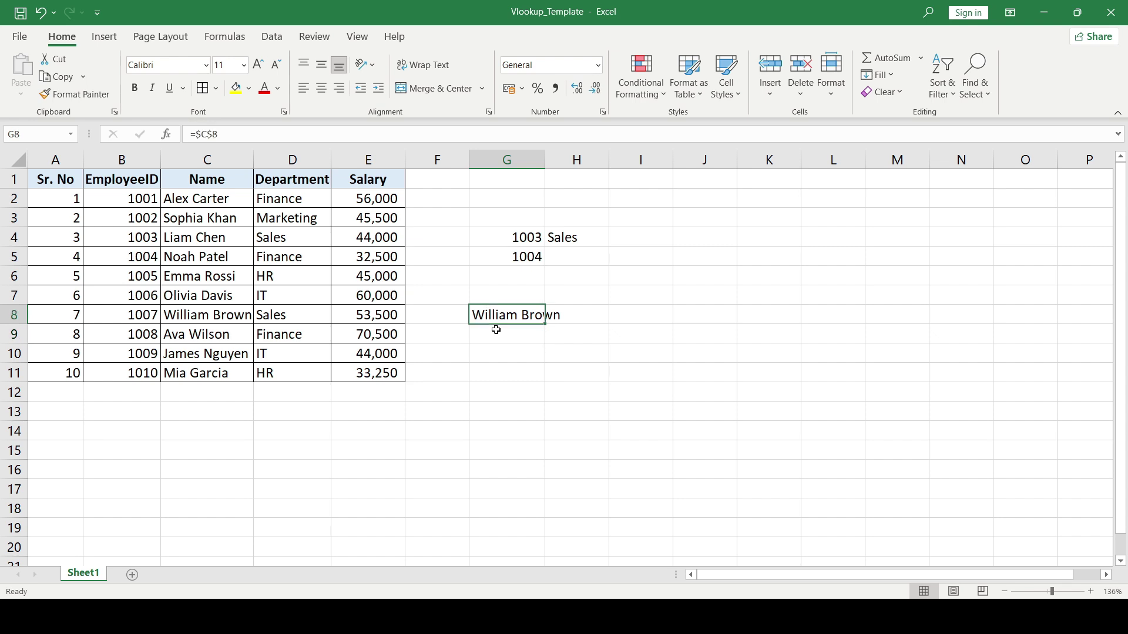
pyautogui.hotkey('ctrl', 'c')
pyautogui.click(495, 330)
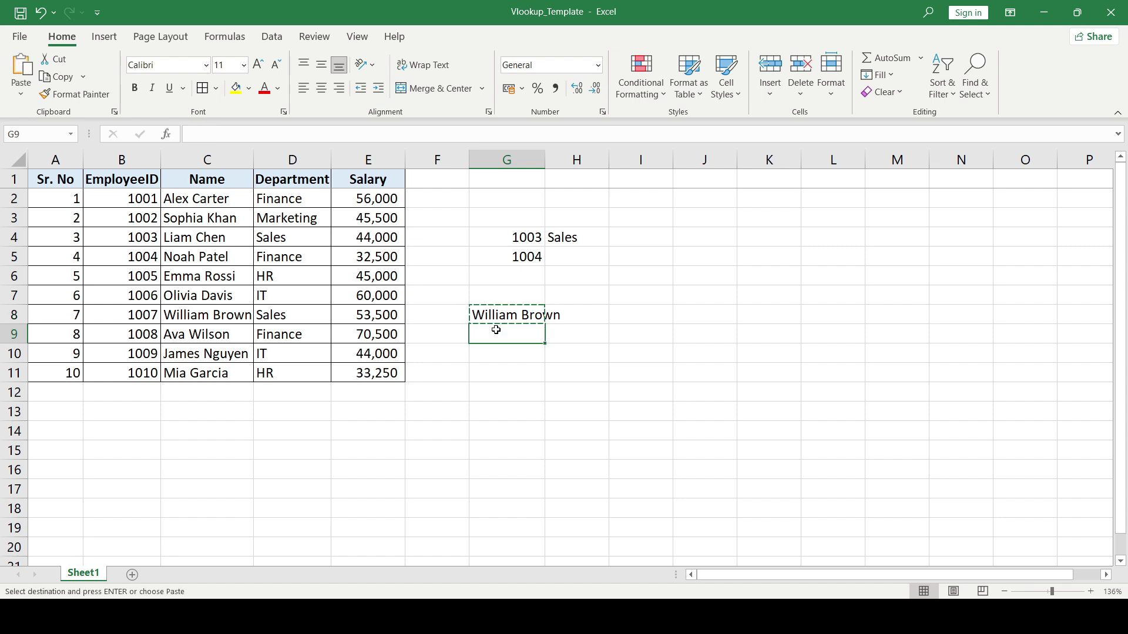
pyautogui.hotkey('ctrl', 'v')
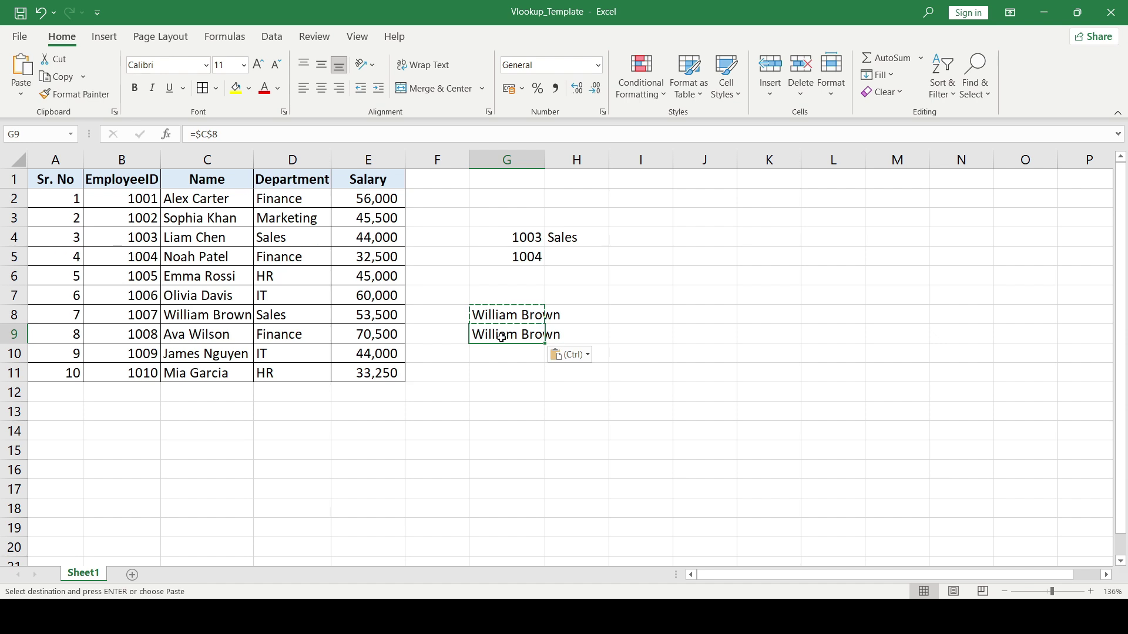
pyautogui.doubleClick(498, 338)
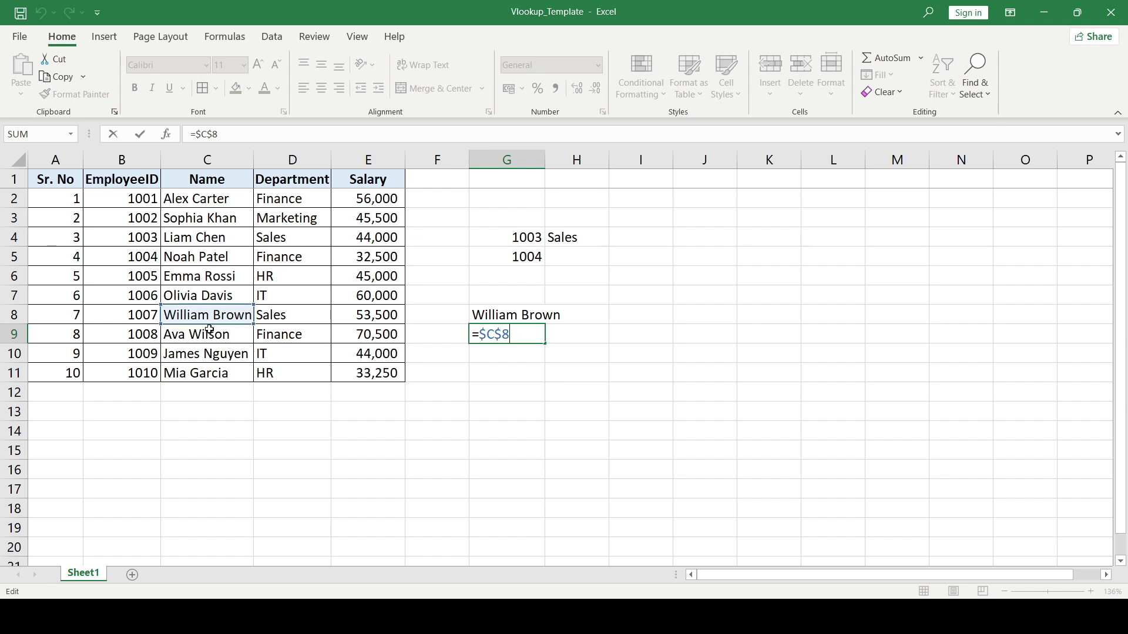
pyautogui.press('Tab')
pyautogui.press('Left')
pyautogui.press('Up')
pyautogui.hotkey('ctrl', 'c')
pyautogui.press('Right')
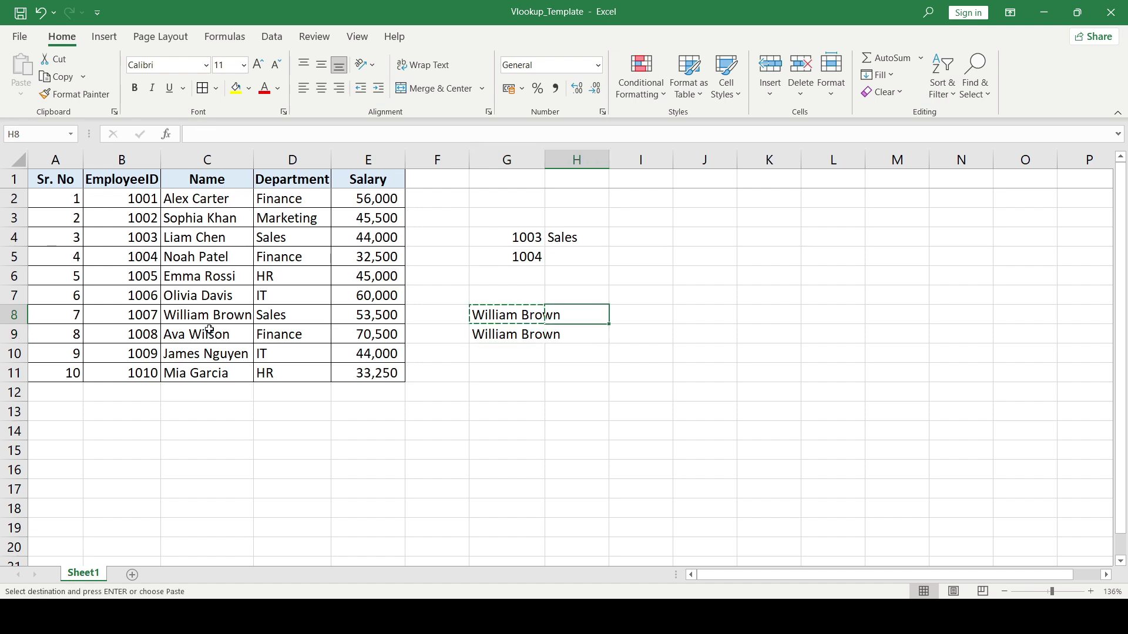
pyautogui.press('Right')
pyautogui.hotkey('ctrl', 'v')
pyautogui.press('Right')
pyautogui.press('Right')
pyautogui.press('Down')
pyautogui.press('Down')
pyautogui.hotkey('ctrl', 'v')
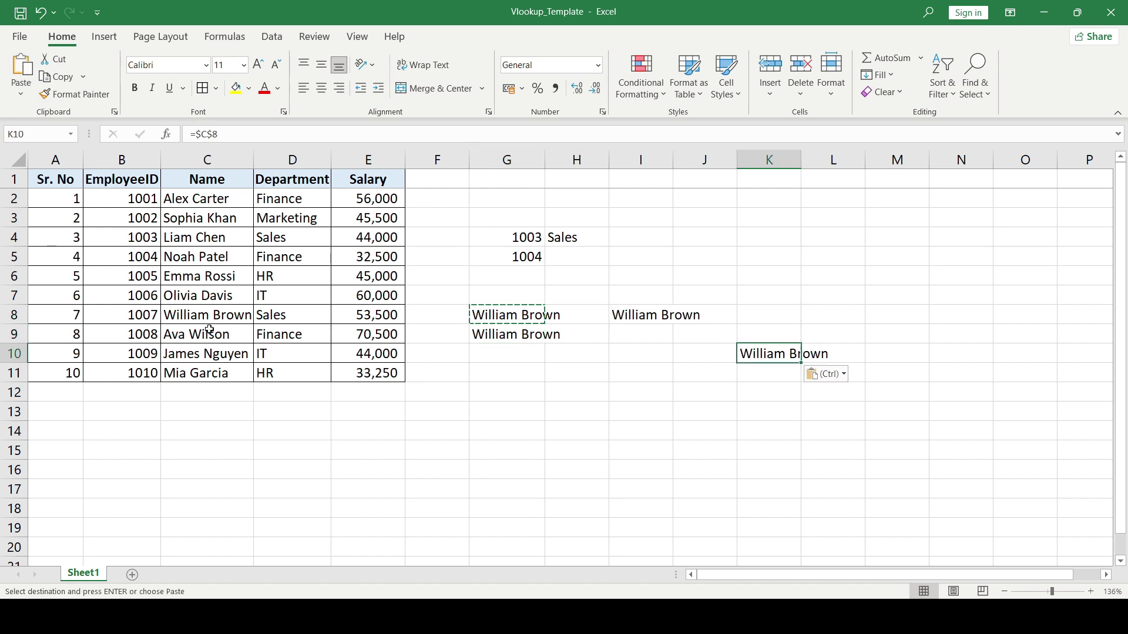
# - Clear the test cells G8:K10 and return to the Sales lookup in H4
pyautogui.press('Left')
pyautogui.press('Left')
pyautogui.press('Left')
pyautogui.press('Left')
pyautogui.press('Up')
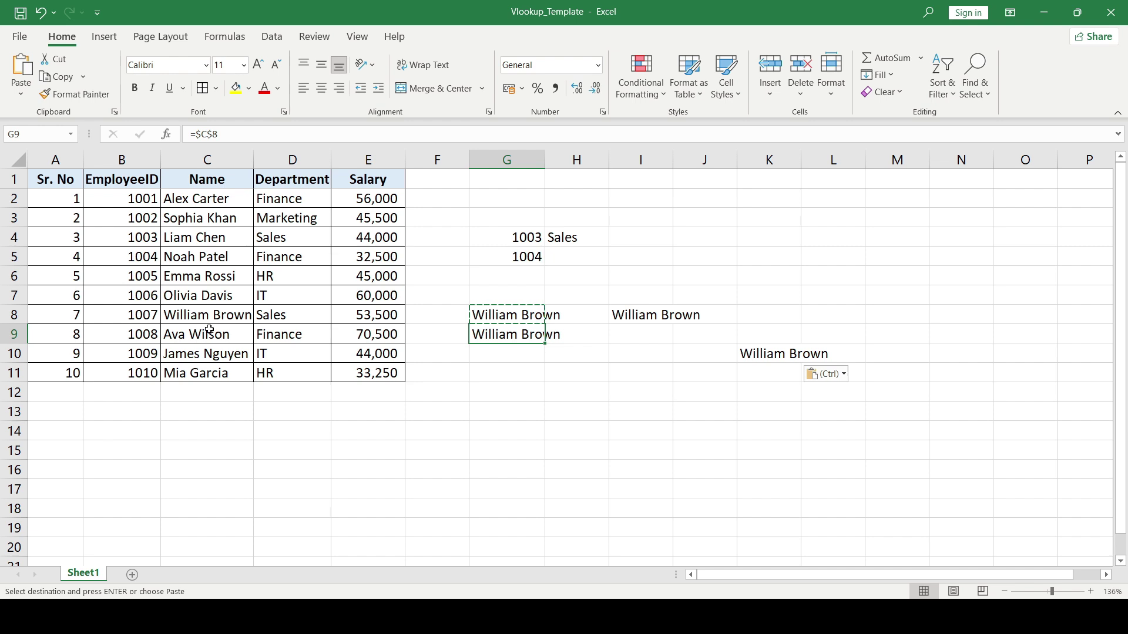
pyautogui.press('Up')
pyautogui.hotkey('shift', 'Right')
pyautogui.hotkey('shift', 'Right')
pyautogui.hotkey('shift', 'Left')
pyautogui.hotkey('shift', 'Left')
pyautogui.hotkey('shift', 'Down')
pyautogui.hotkey('shift', 'Right')
pyautogui.hotkey('shift', 'Right')
pyautogui.hotkey('shift', 'Right')
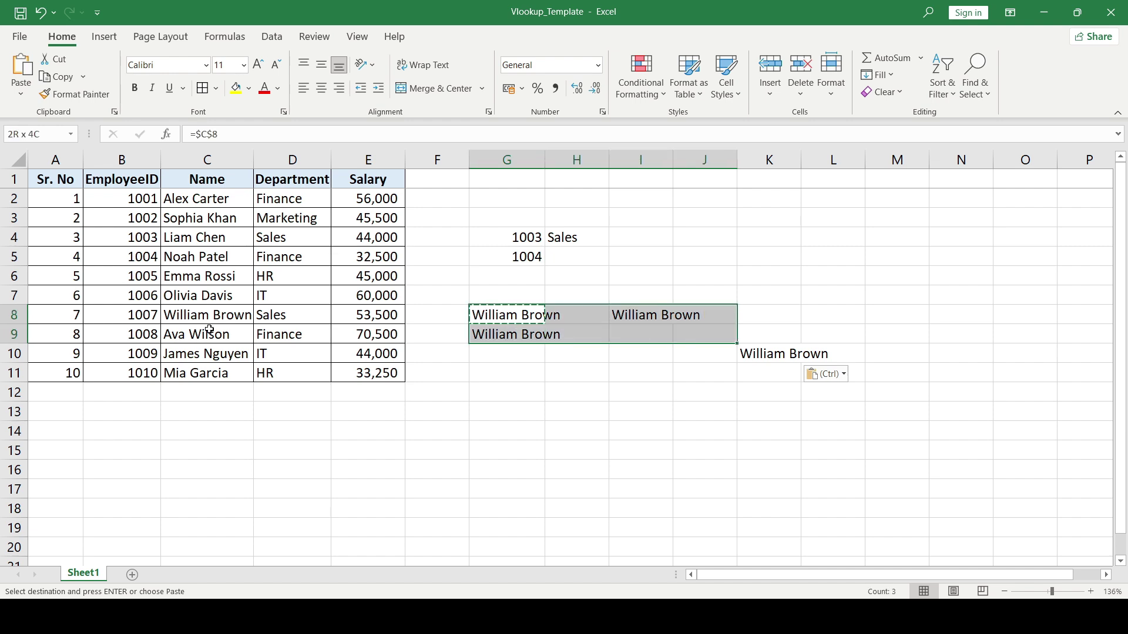
pyautogui.hotkey('shift', 'Down')
pyautogui.hotkey('shift', 'Right')
pyautogui.press('Delete')
pyautogui.press('Up')
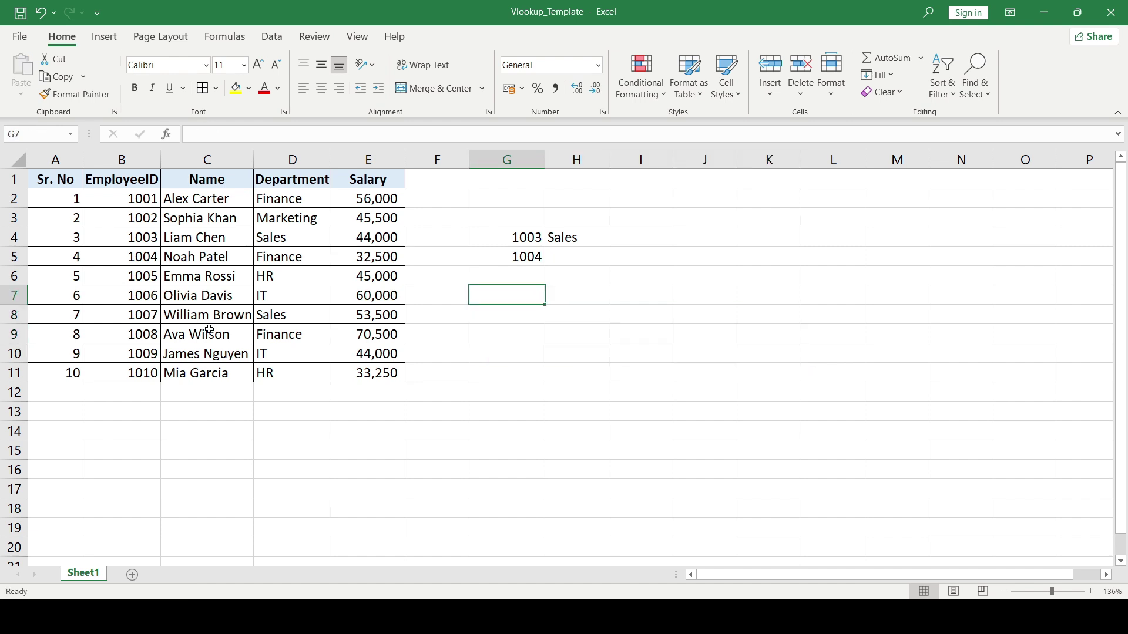
pyautogui.press('Up')
pyautogui.press('Up')
pyautogui.press('Up')
pyautogui.press('Right')
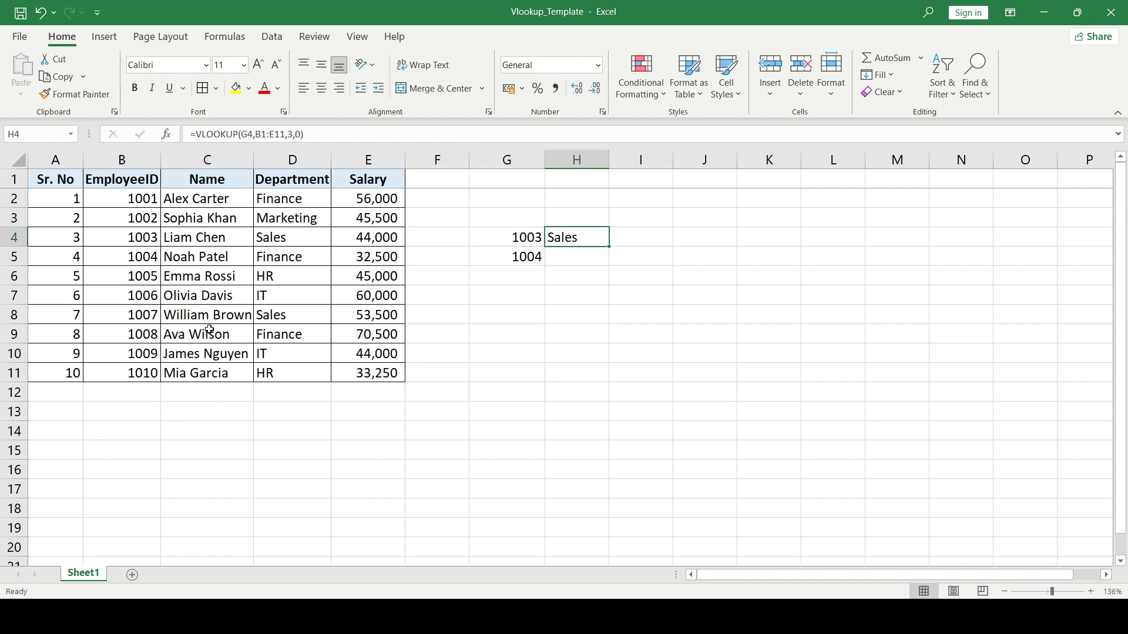
pyautogui.press('F2')
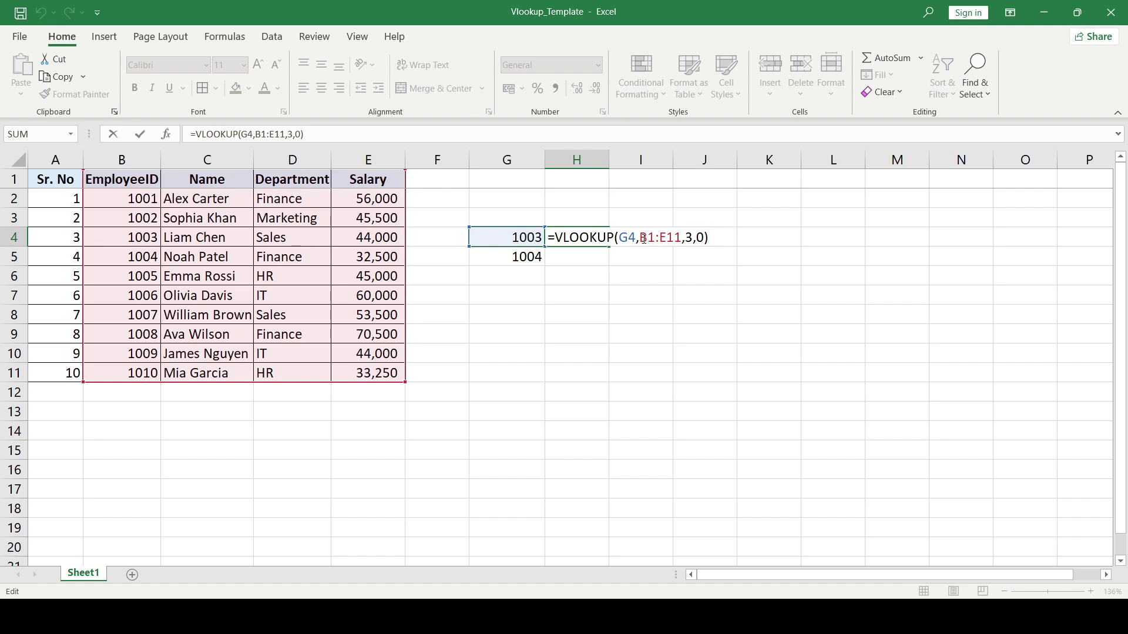
pyautogui.moveTo(644, 238); pyautogui.dragTo(682, 238)
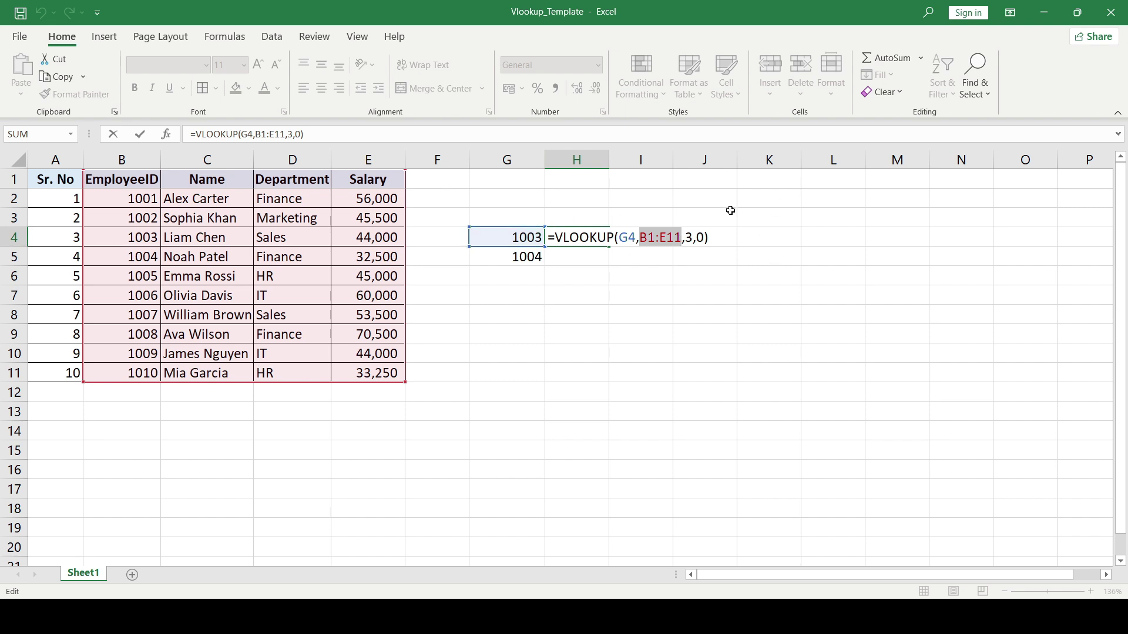
pyautogui.hotkey('ctrl', 'Return')
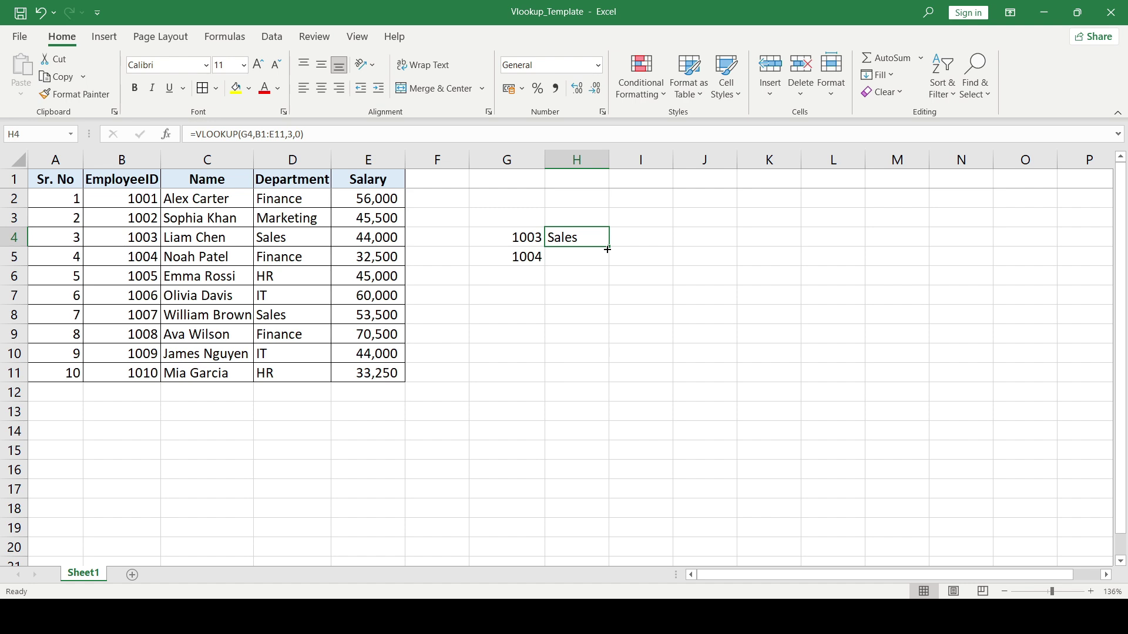
# - Enter the lookup ID 1001 in G6
pyautogui.press('Left')
pyautogui.press('Down')
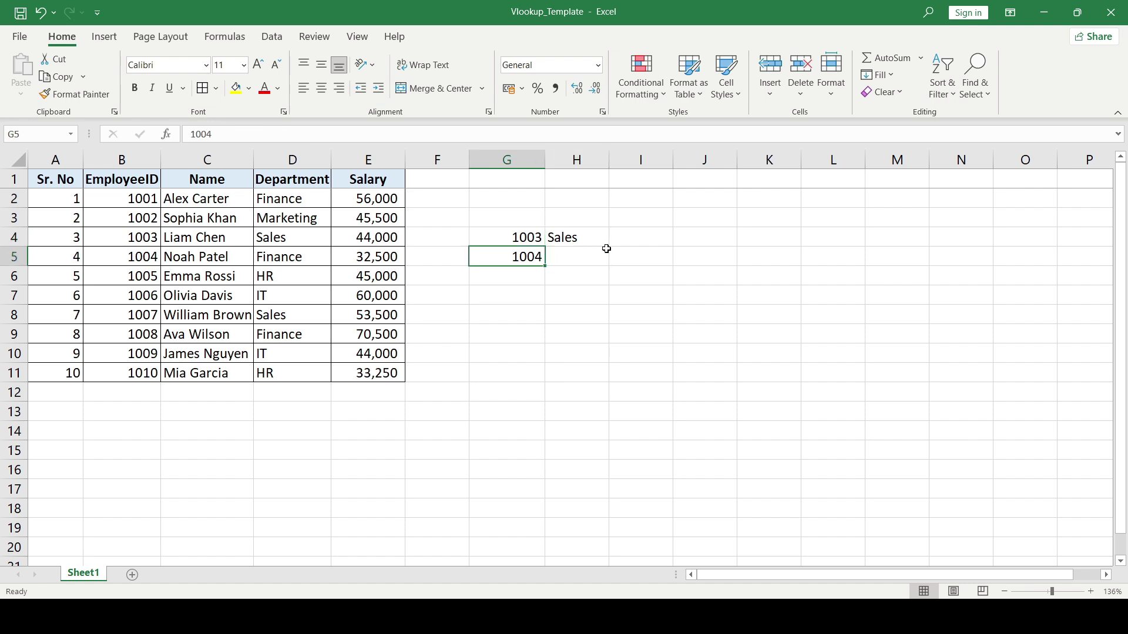
pyautogui.press('Down')
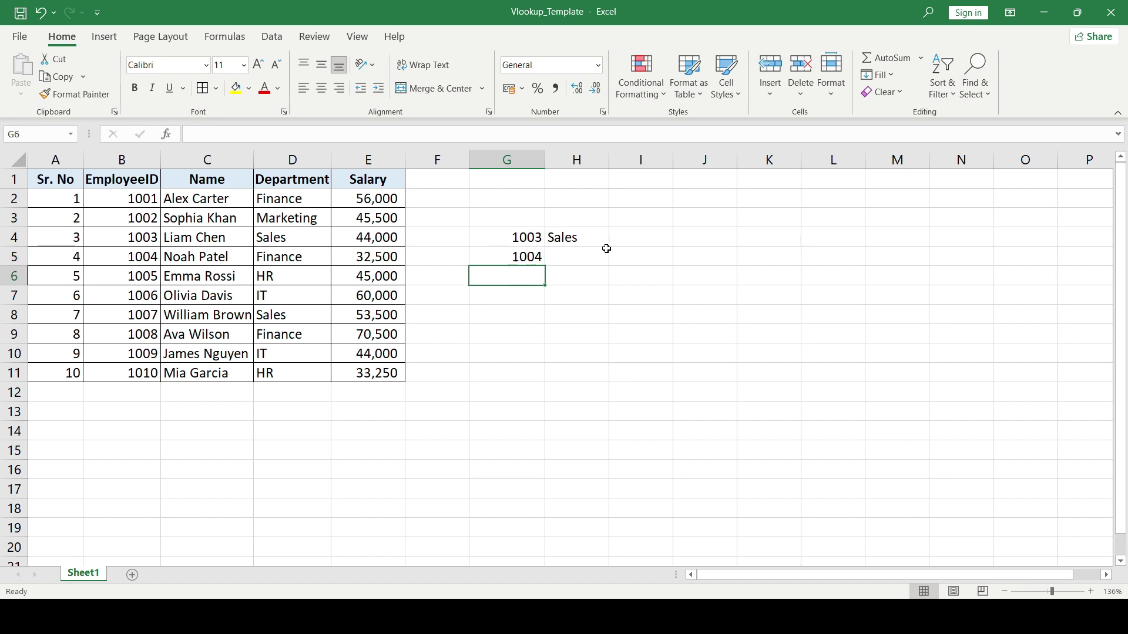
pyautogui.write('1004')
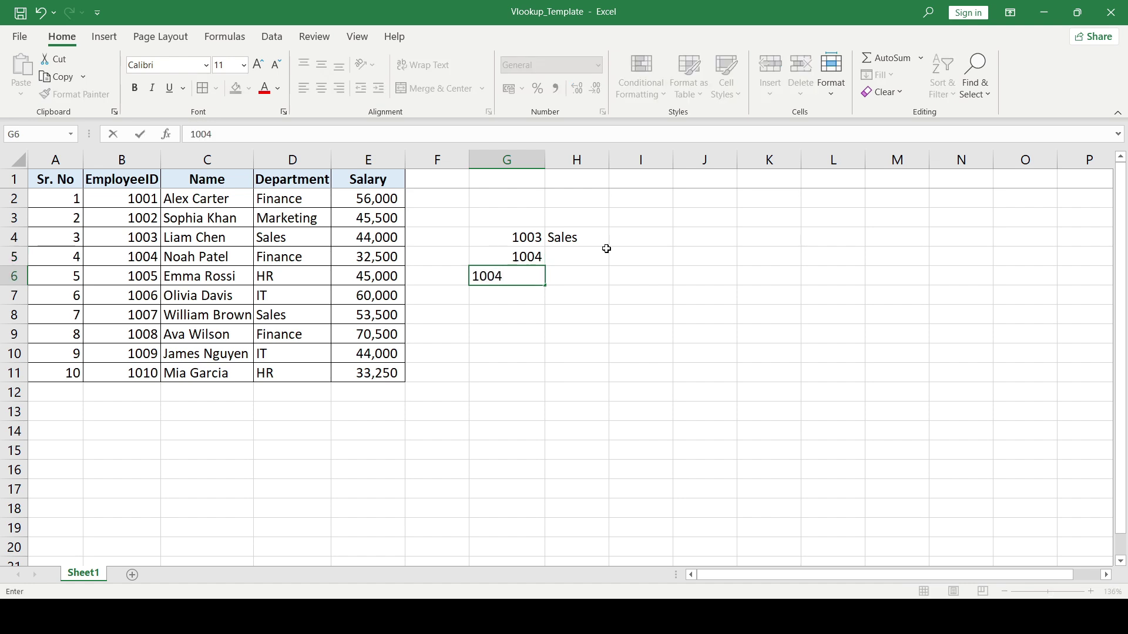
pyautogui.press('BackSpace')
pyautogui.write('1')
pyautogui.press('Return')
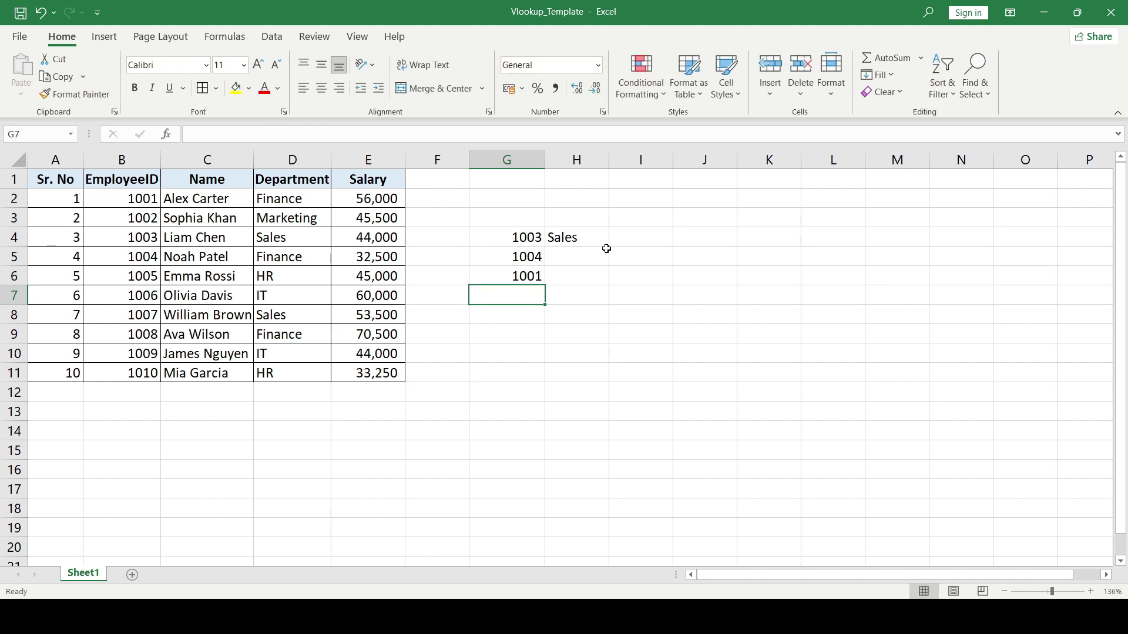
# - Copy the H4 lookup into H5 and H6, giving Finance for 1004 and #N/A for 1001
pyautogui.press('Up')
pyautogui.press('Right')
pyautogui.press('Up')
pyautogui.press('Up')
pyautogui.hotkey('ctrl', 'c')
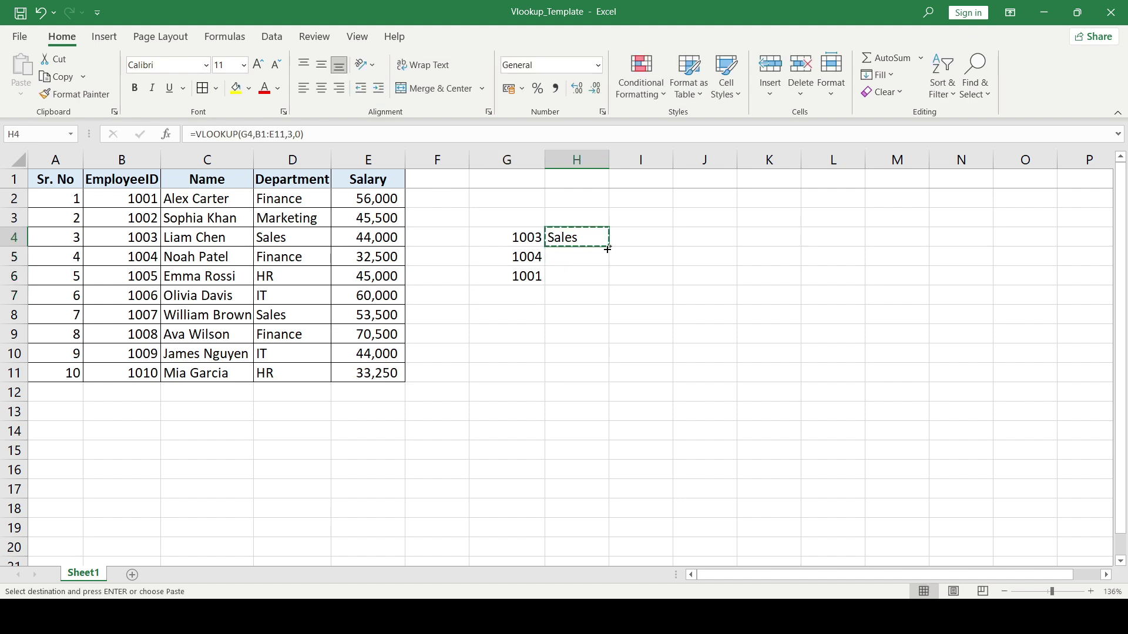
pyautogui.press('Down')
pyautogui.hotkey('ctrl', 'v')
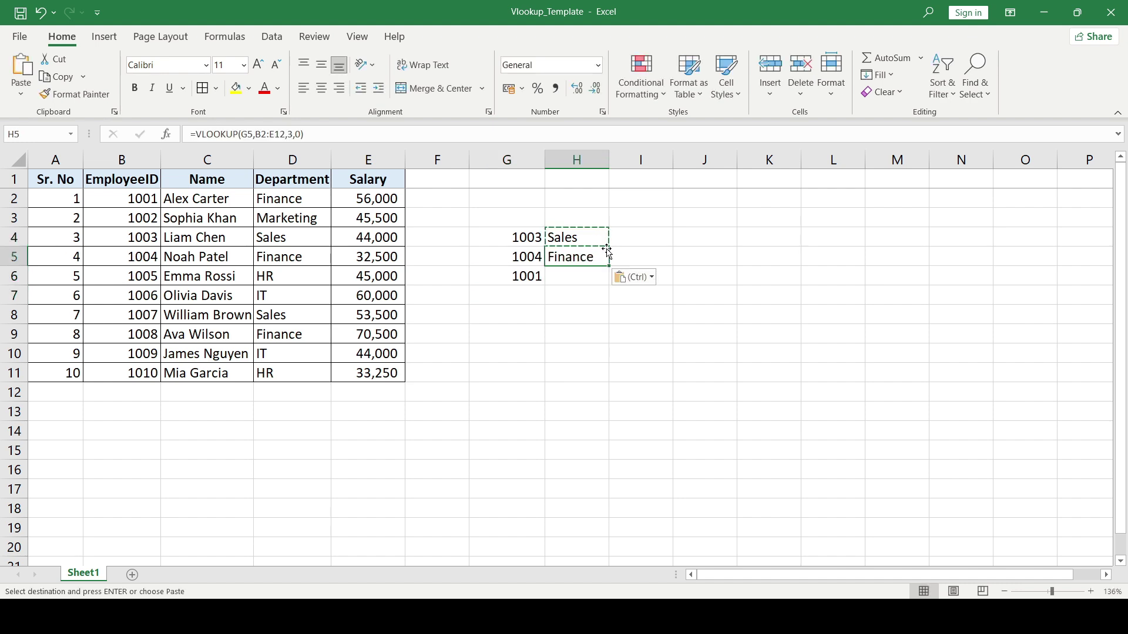
pyautogui.press('Down')
pyautogui.hotkey('ctrl', 'v')
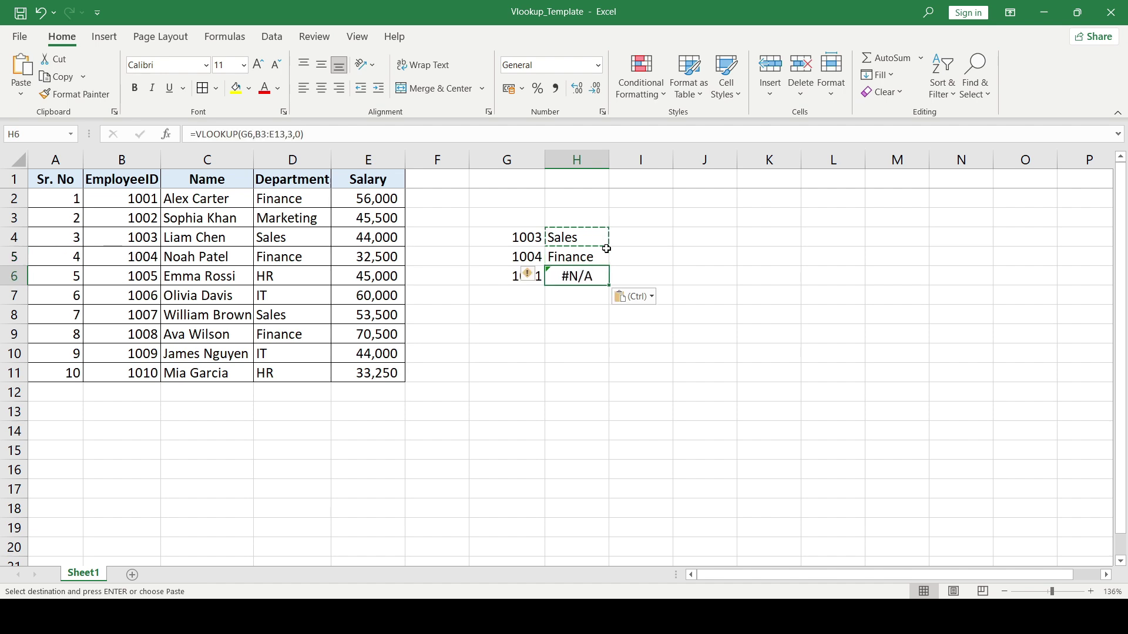
# - Compare the results and inspect H4's original B1:E11 table range
pyautogui.press('Left')
pyautogui.press('Right')
pyautogui.press('Up')
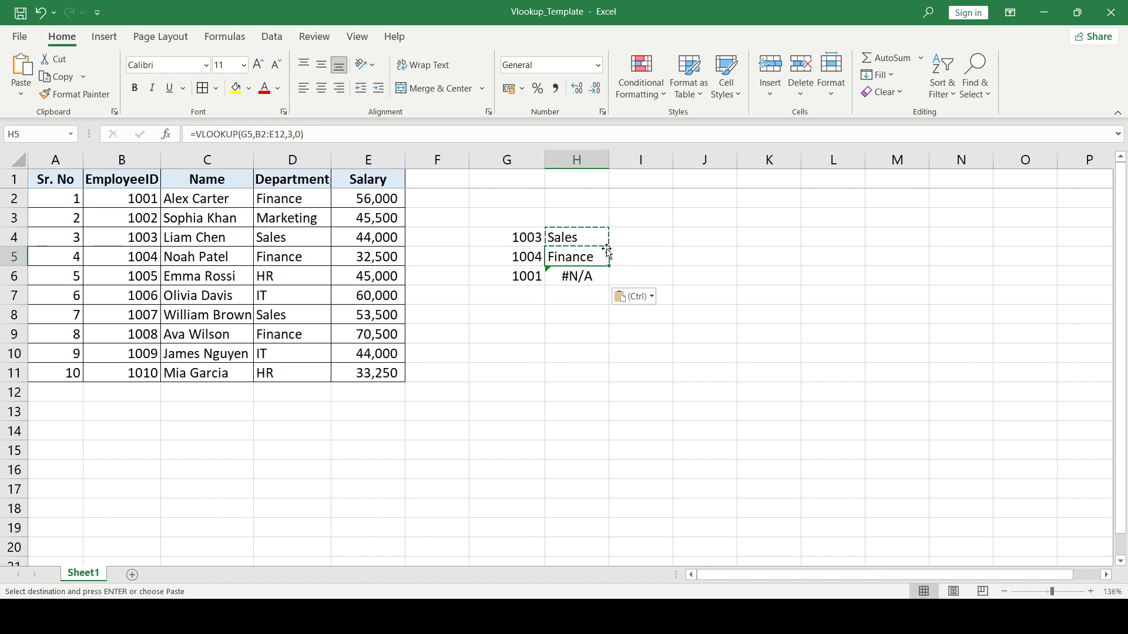
pyautogui.press('Up')
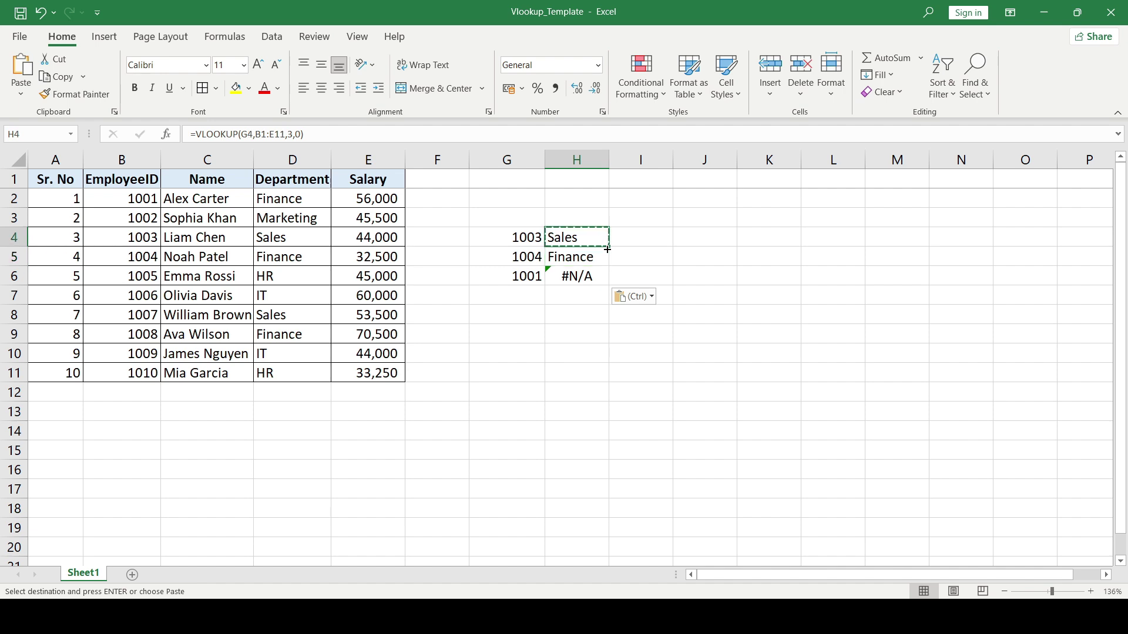
pyautogui.press('F2')
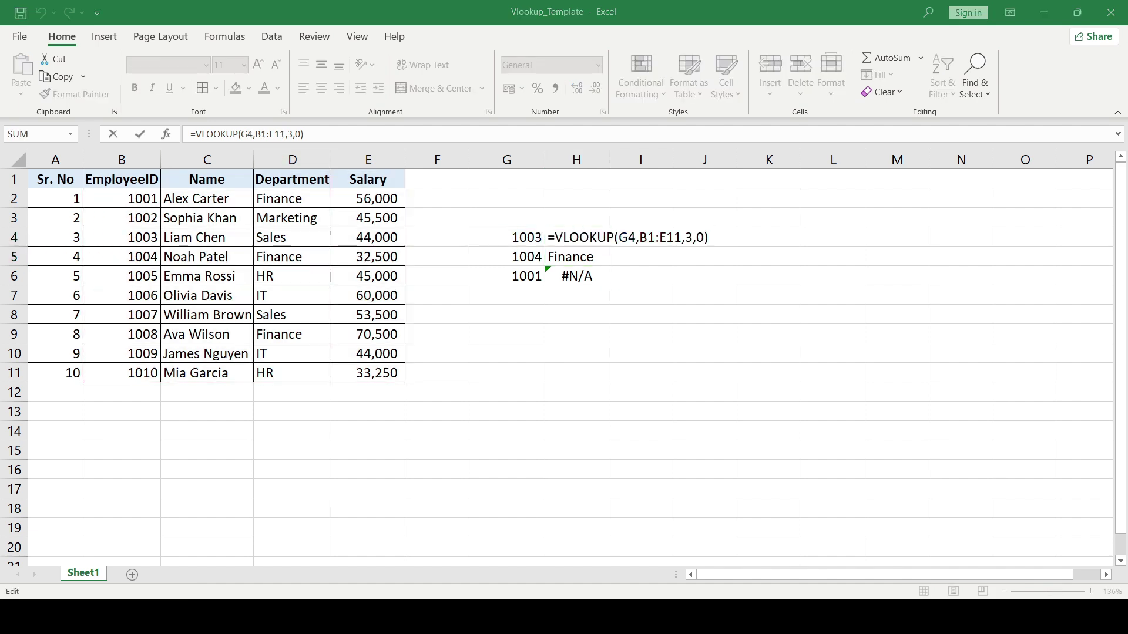
pyautogui.press('Escape')
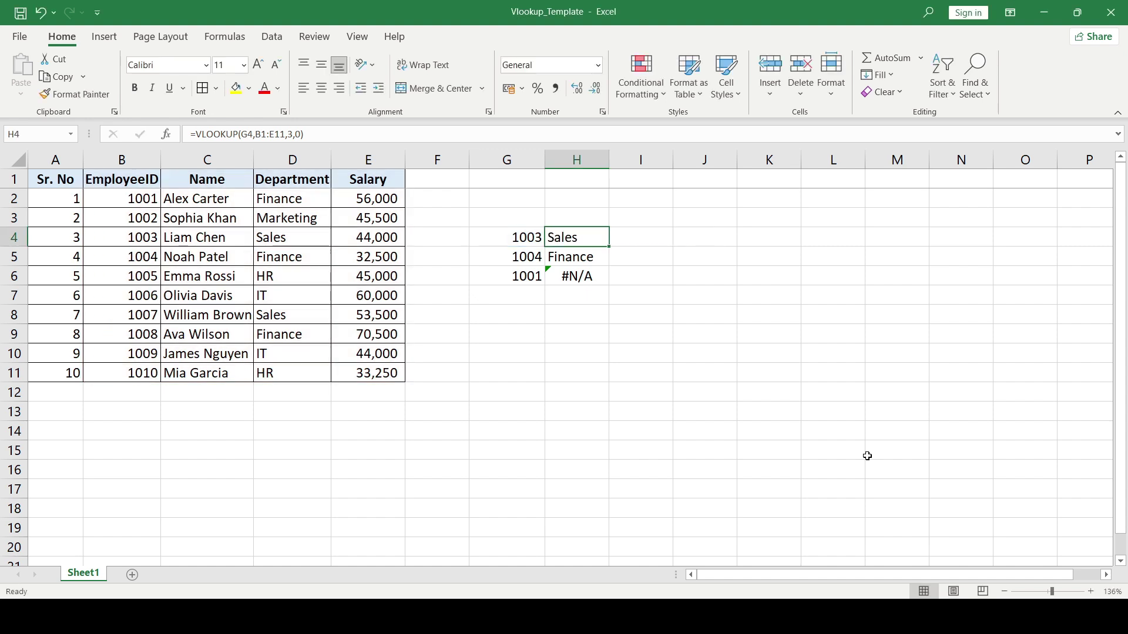
pyautogui.press('Down')
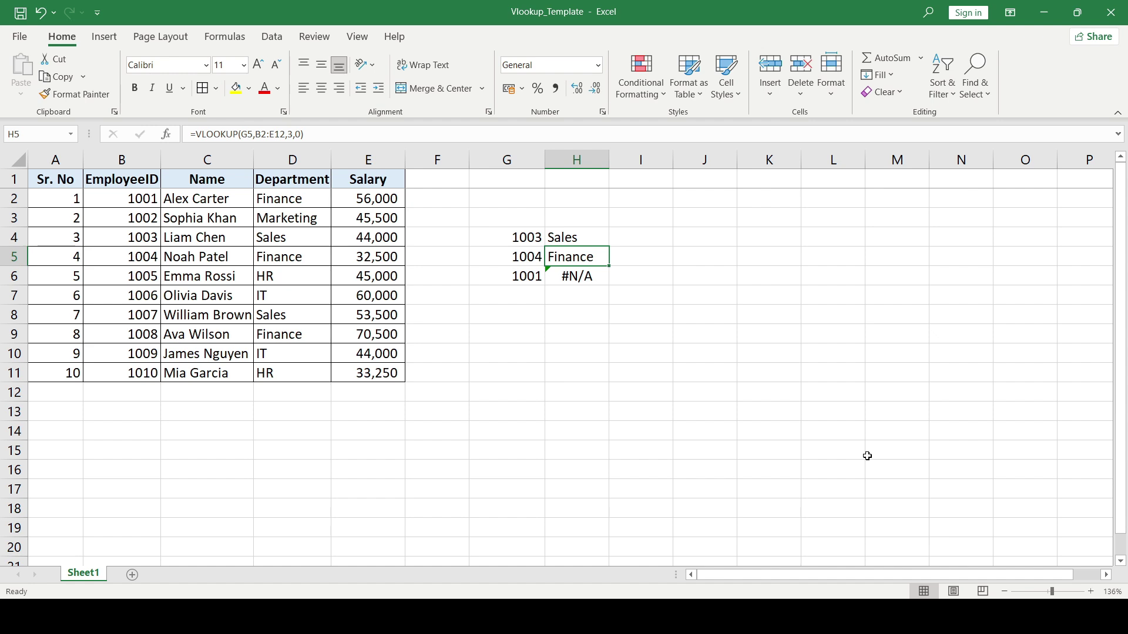
pyautogui.press('F2')
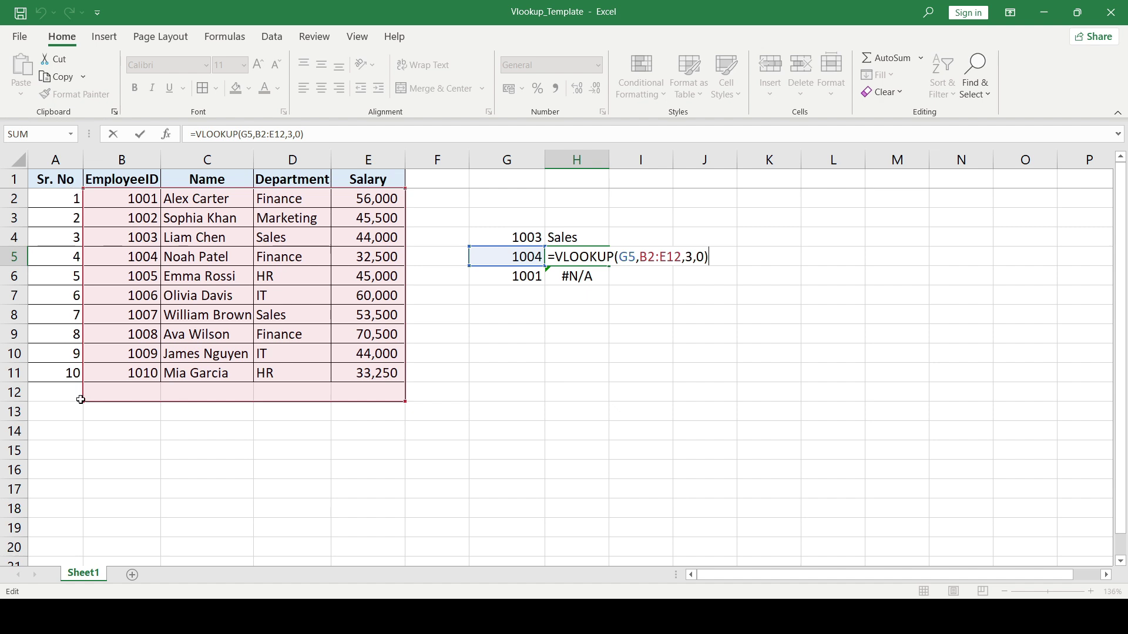
pyautogui.press('Return')
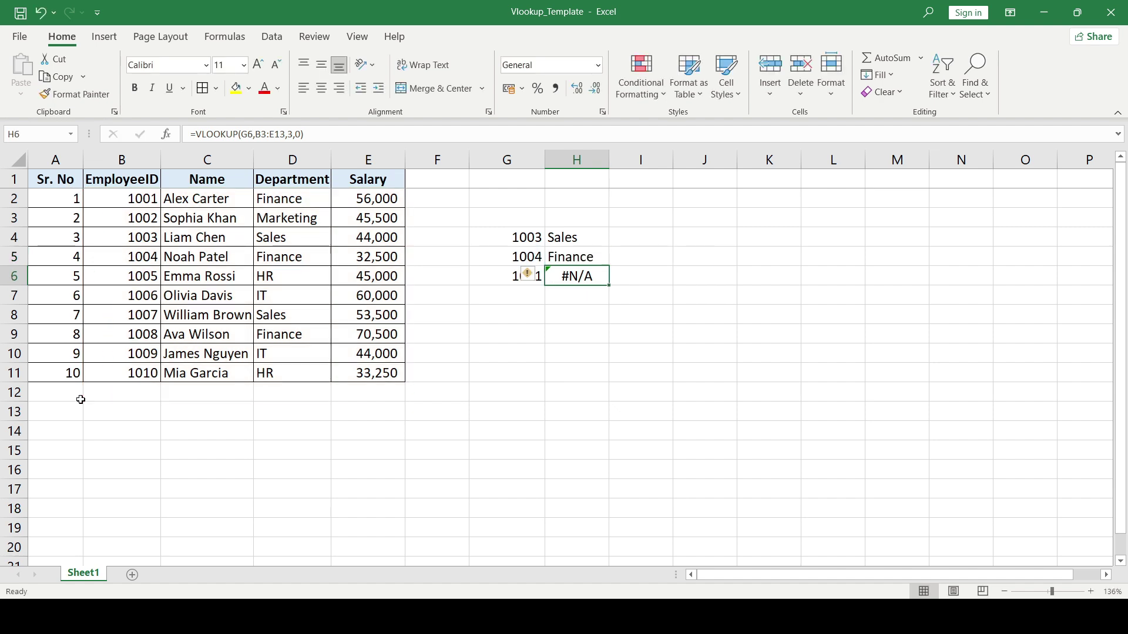
pyautogui.press('F2')
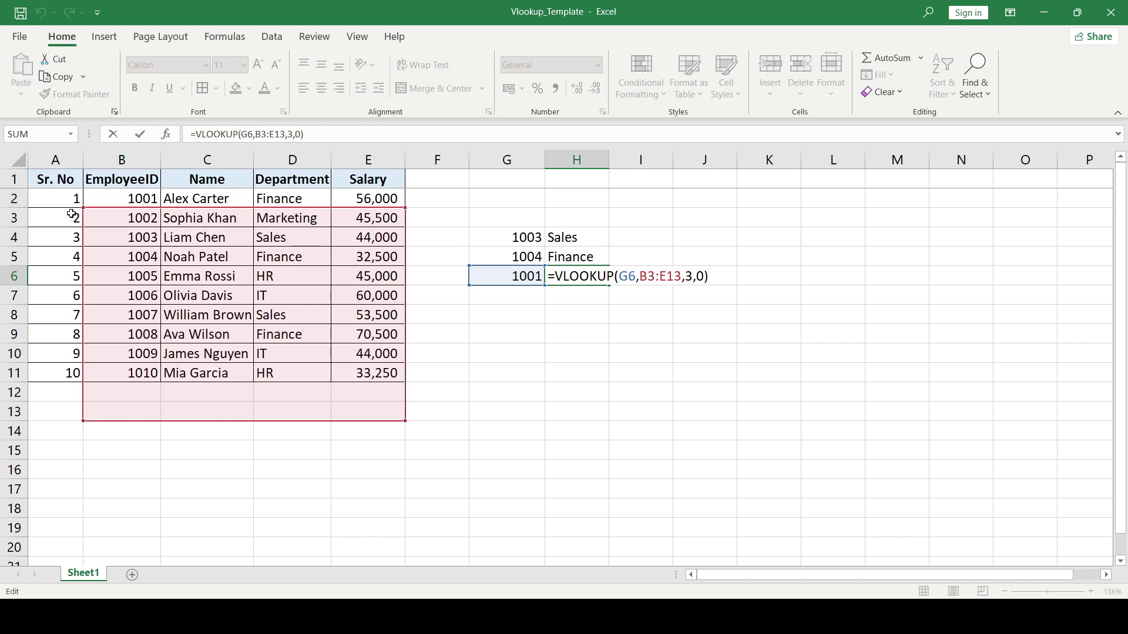
pyautogui.hotkey('ctrl', 'Return')
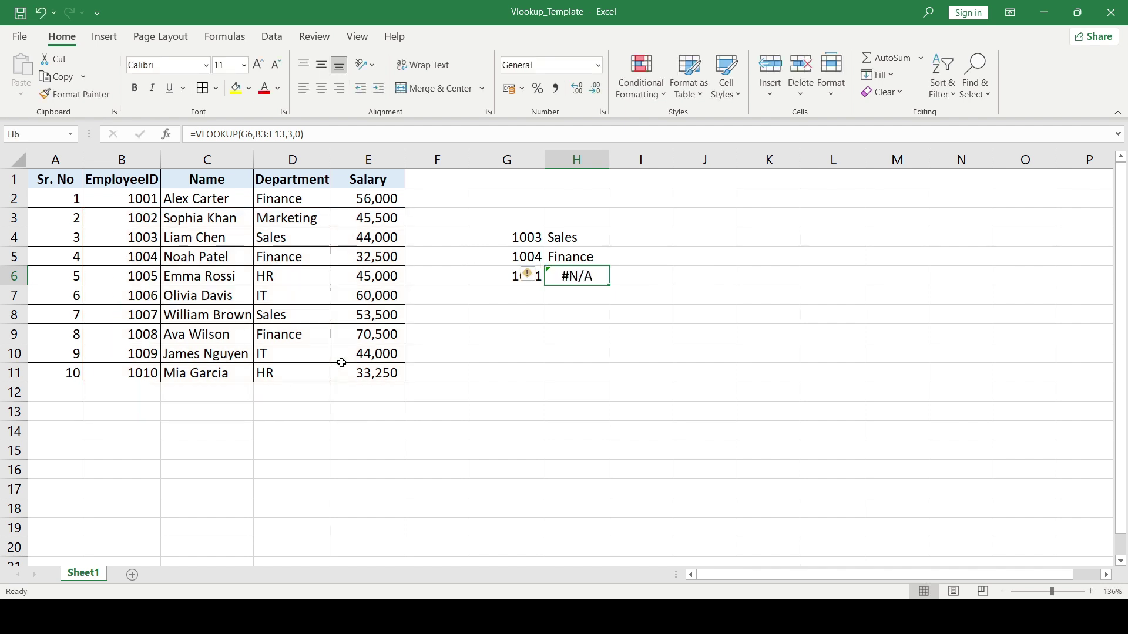
pyautogui.press('Up')
pyautogui.press('Up')
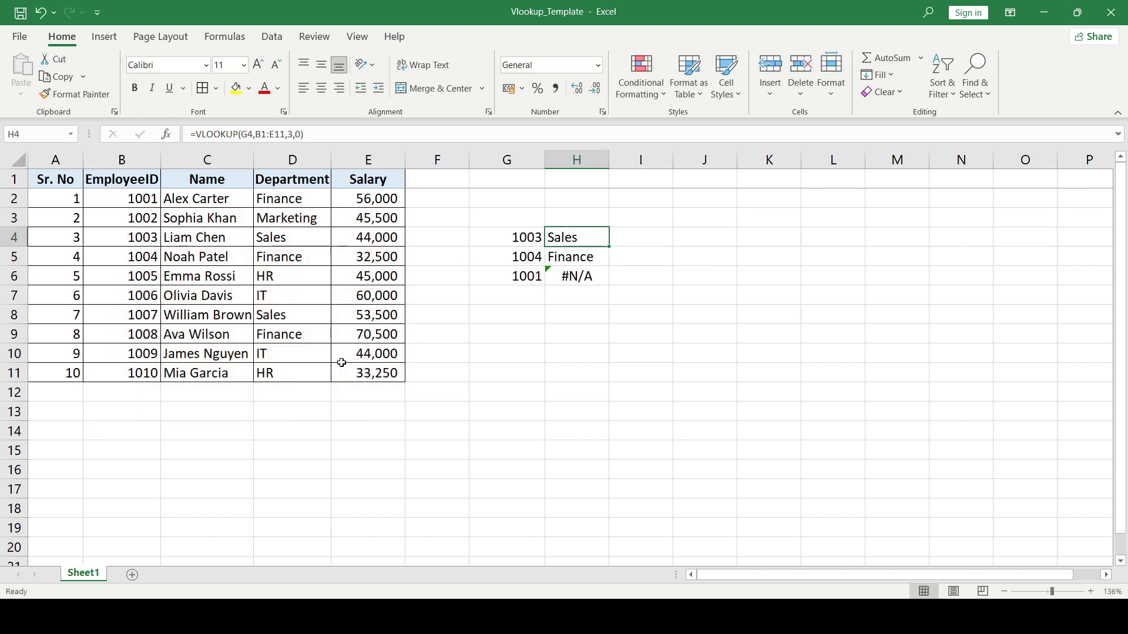
pyautogui.press('F2')
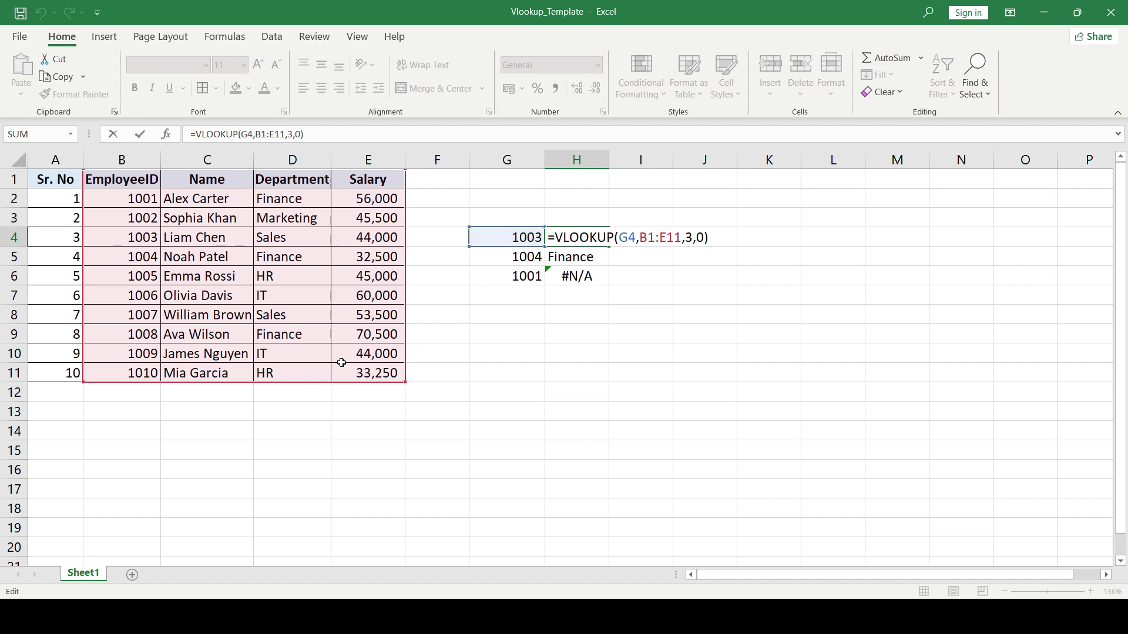
# - Lock H4's table range as $B$1:$E$11 and copy the lookup into H5 and H6
pyautogui.hotkey('shift', 'Left')
pyautogui.hotkey('shift', 'Left')
pyautogui.hotkey('shift', 'Left')
pyautogui.hotkey('shift', 'Left')
pyautogui.hotkey('shift', 'Left')
pyautogui.hotkey('shift', 'Left')
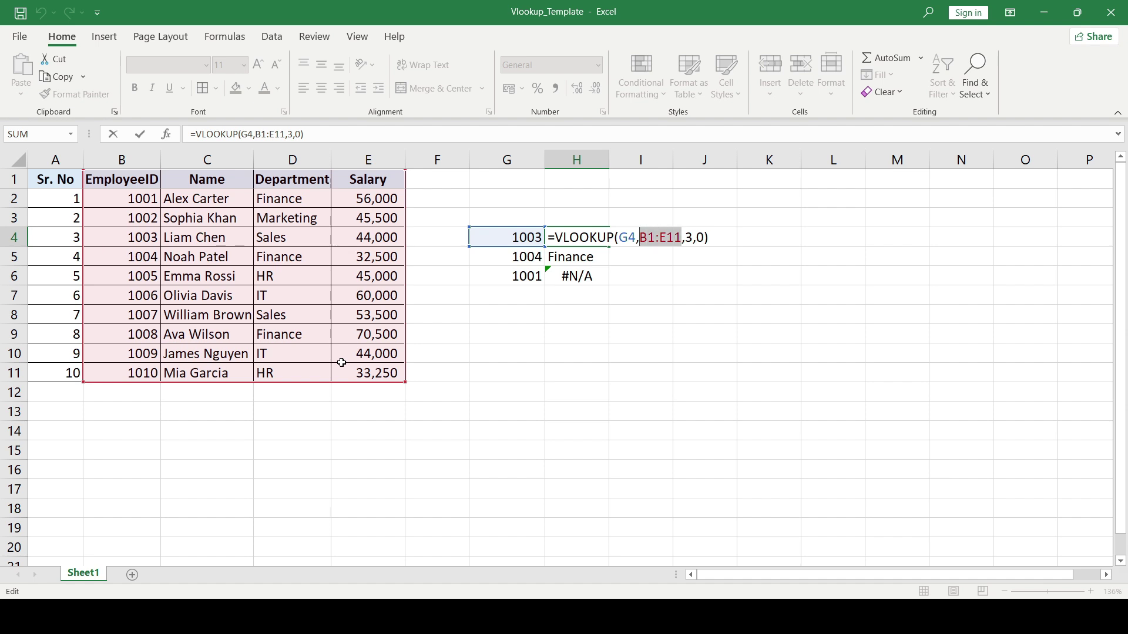
pyautogui.press('F4')
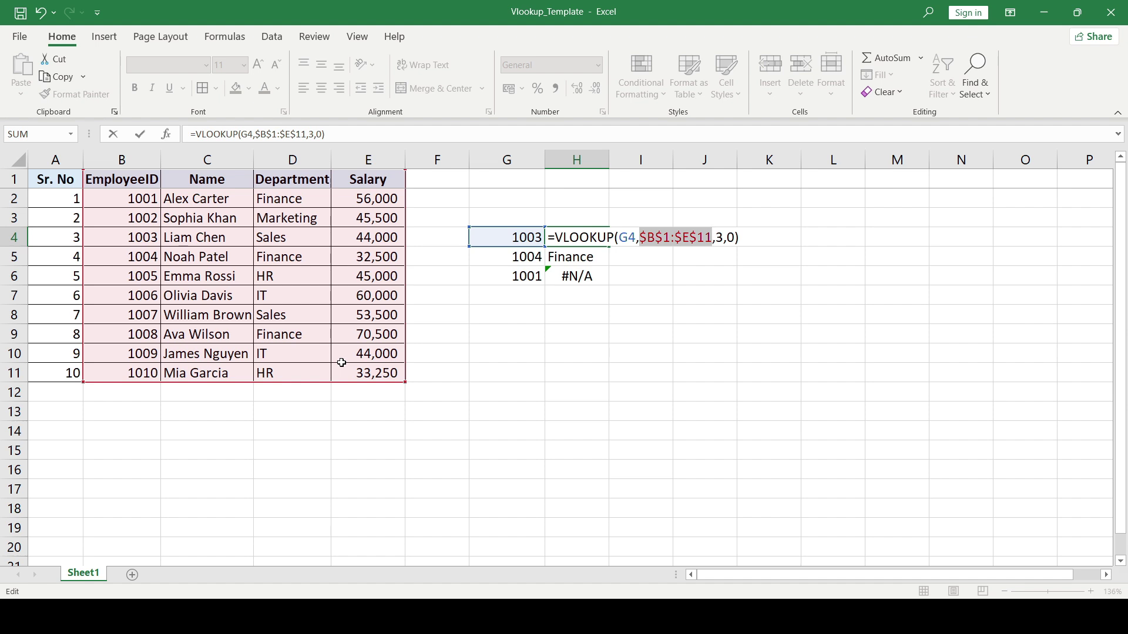
pyautogui.press('Return')
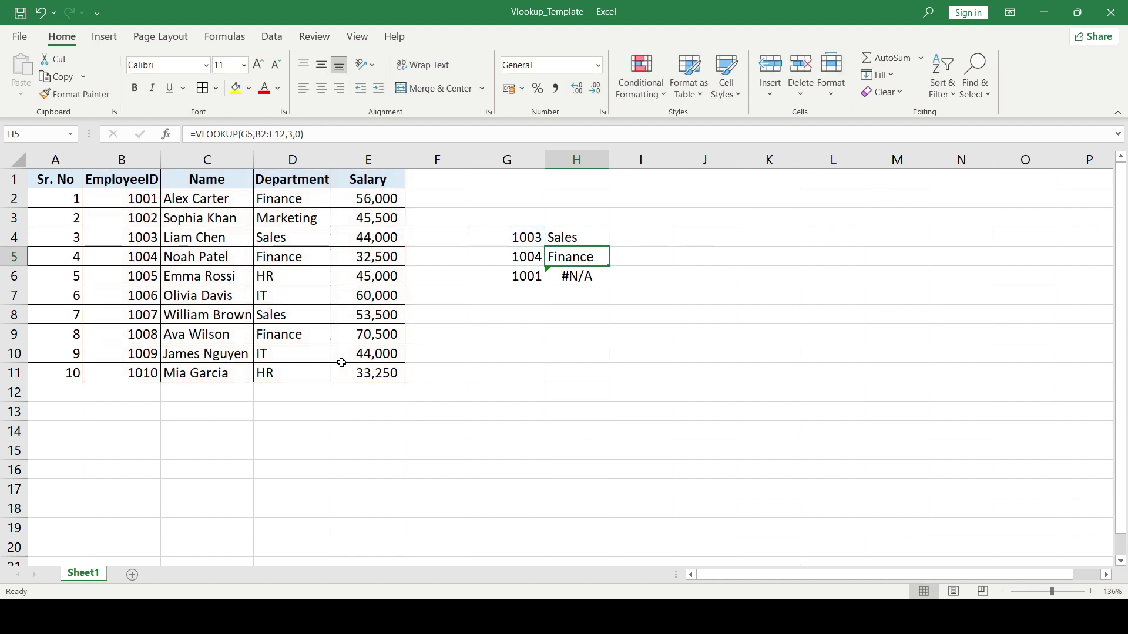
pyautogui.press('Up')
pyautogui.hotkey('ctrl', 'c')
pyautogui.press('Down')
pyautogui.hotkey('ctrl', 'v')
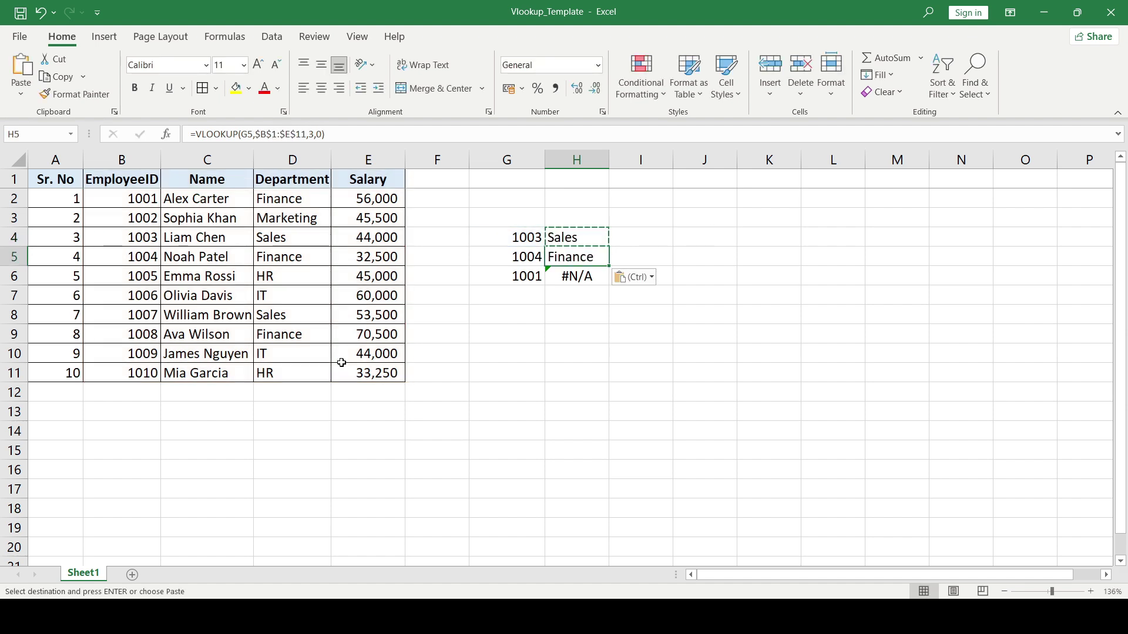
pyautogui.press('Down')
pyautogui.hotkey('ctrl', 'v')
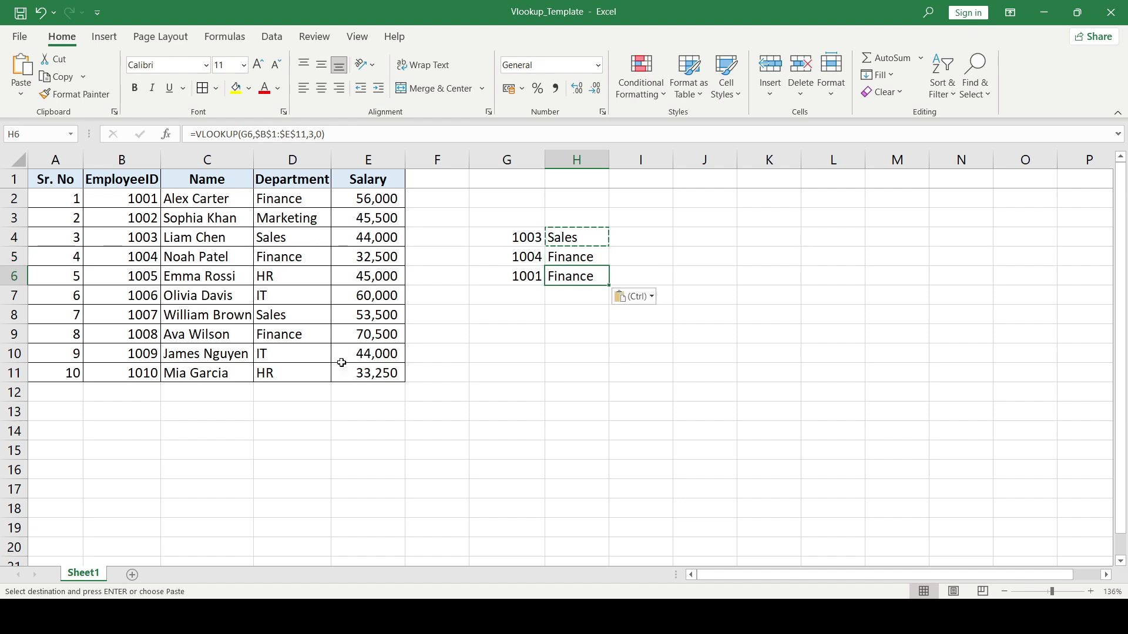
pyautogui.press('Escape')
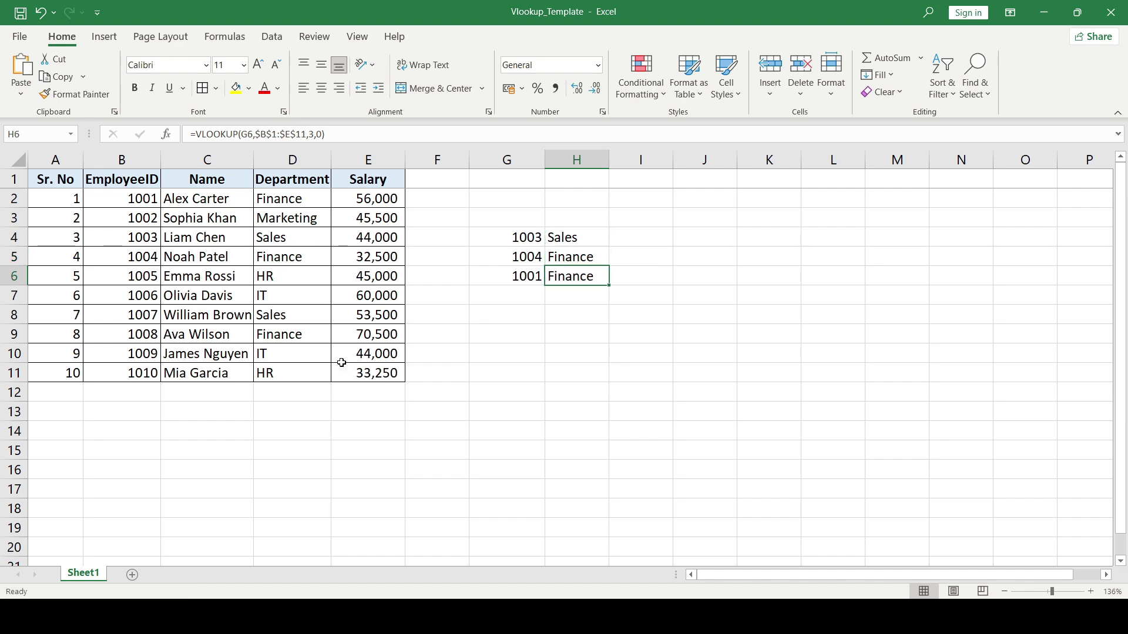
pyautogui.press('F2')
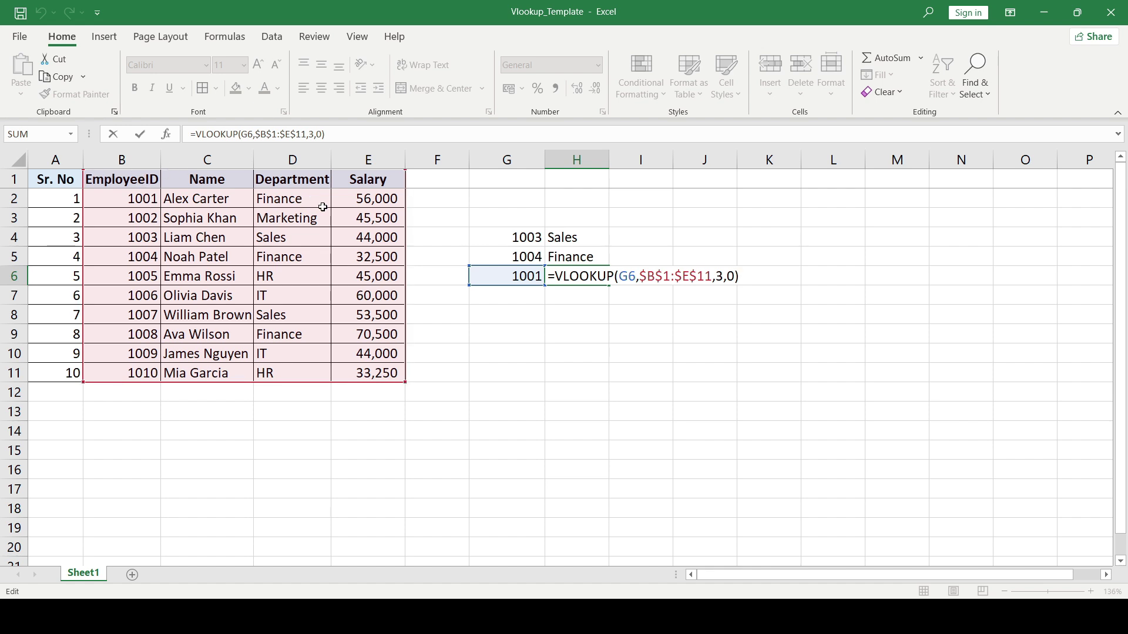
# - Confirm H6's lookup and browse the EmployeeID column down to its last ID, 1010
pyautogui.hotkey('ctrl', 'Return')
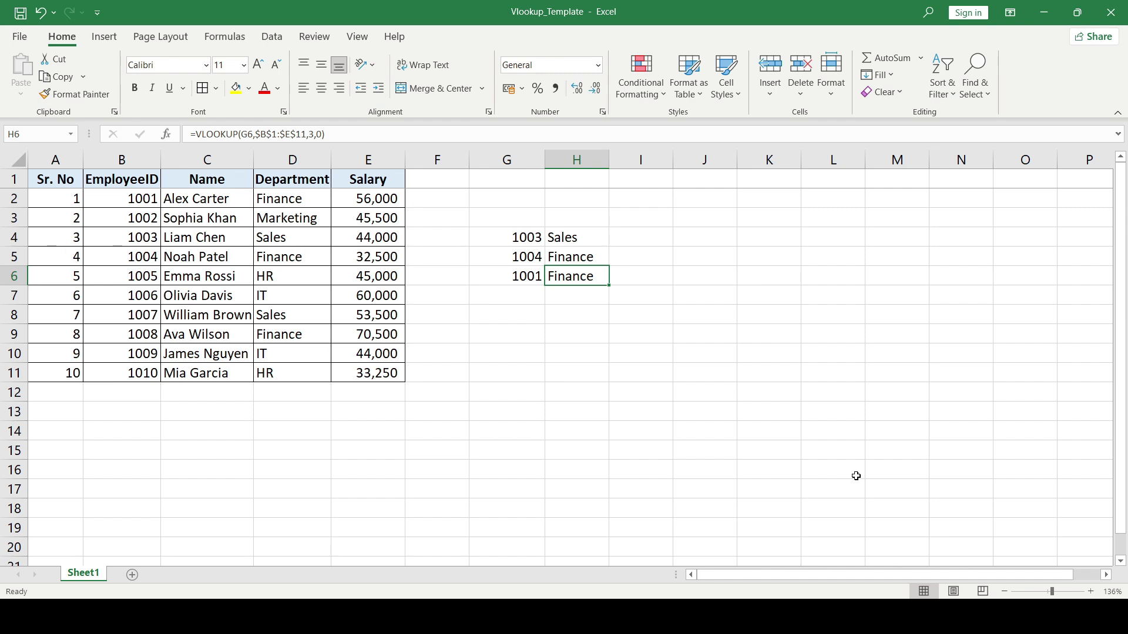
pyautogui.press('Left')
pyautogui.press('Down')
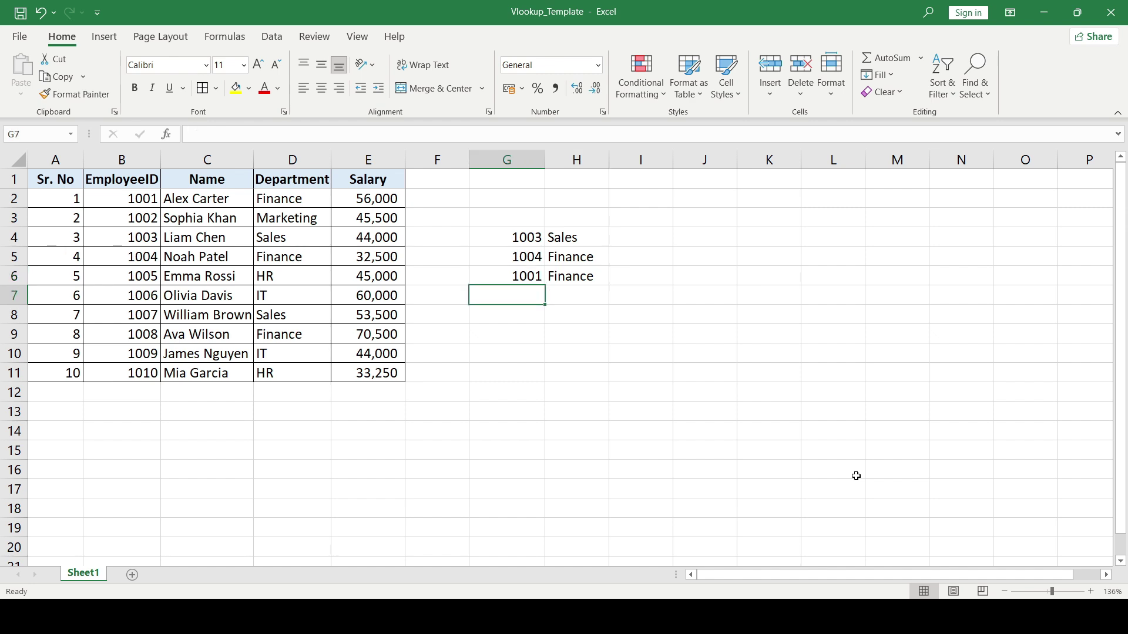
pyautogui.press('Left')
pyautogui.press('Left')
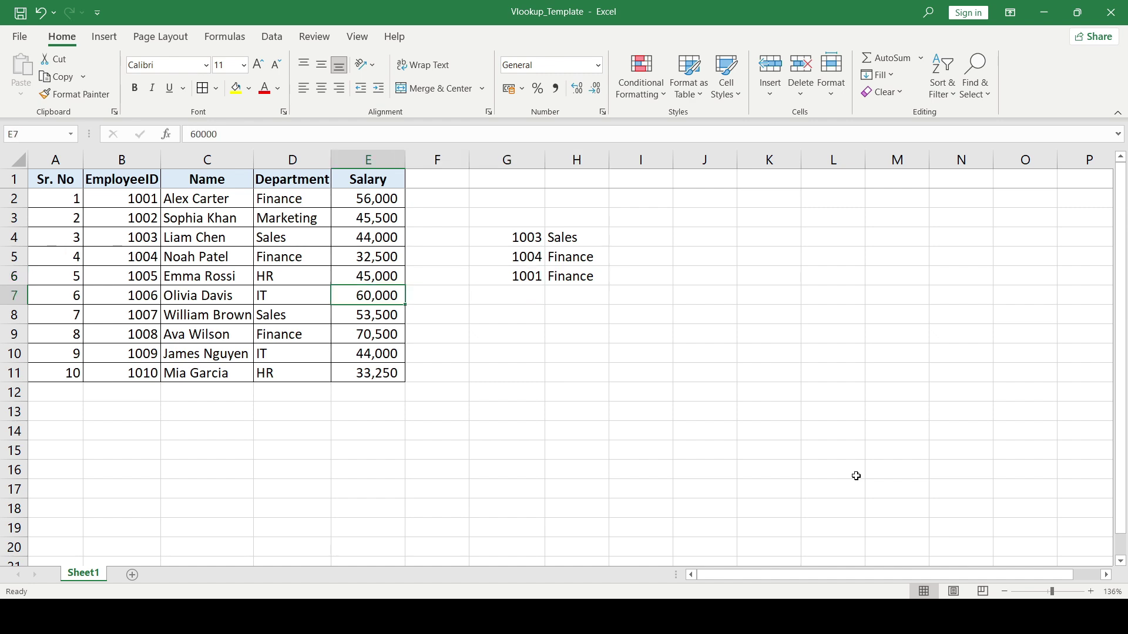
pyautogui.press('Left')
pyautogui.hotkey('ctrl', 'Home')
pyautogui.press('Right')
pyautogui.press('Right')
pyautogui.press('Right')
pyautogui.press('Right')
pyautogui.press('Right')
pyautogui.press('Right')
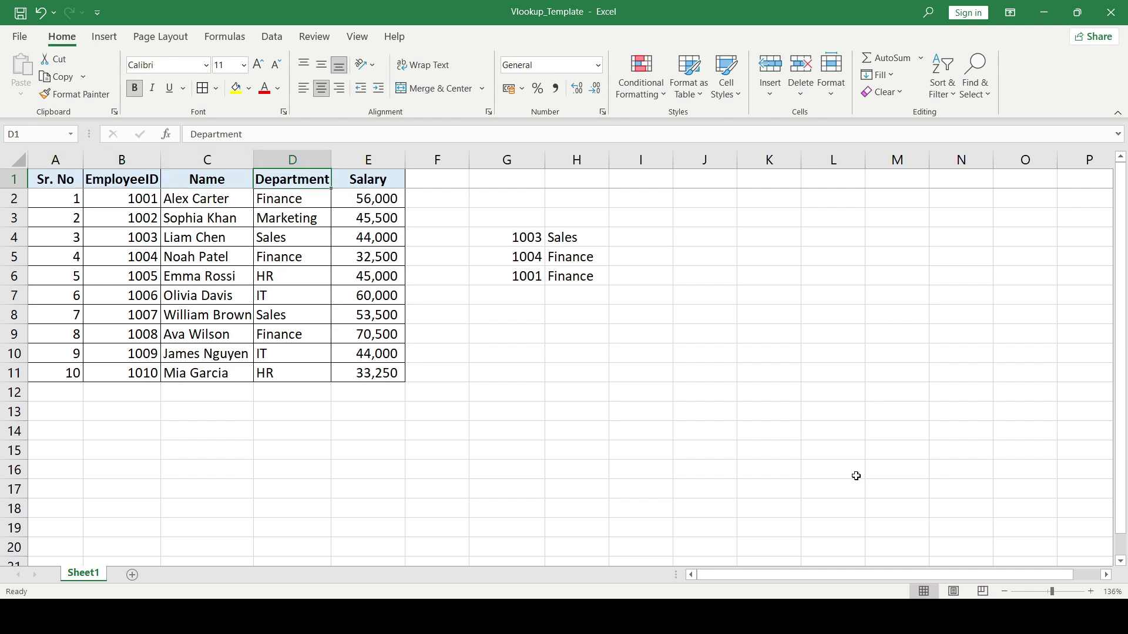
pyautogui.press('Down')
pyautogui.press('Down')
pyautogui.press('Down')
pyautogui.press('Down')
pyautogui.press('Down')
pyautogui.press('Down')
pyautogui.press('Left')
pyautogui.press('Left')
pyautogui.press('Left')
pyautogui.press('Left')
pyautogui.press('Left')
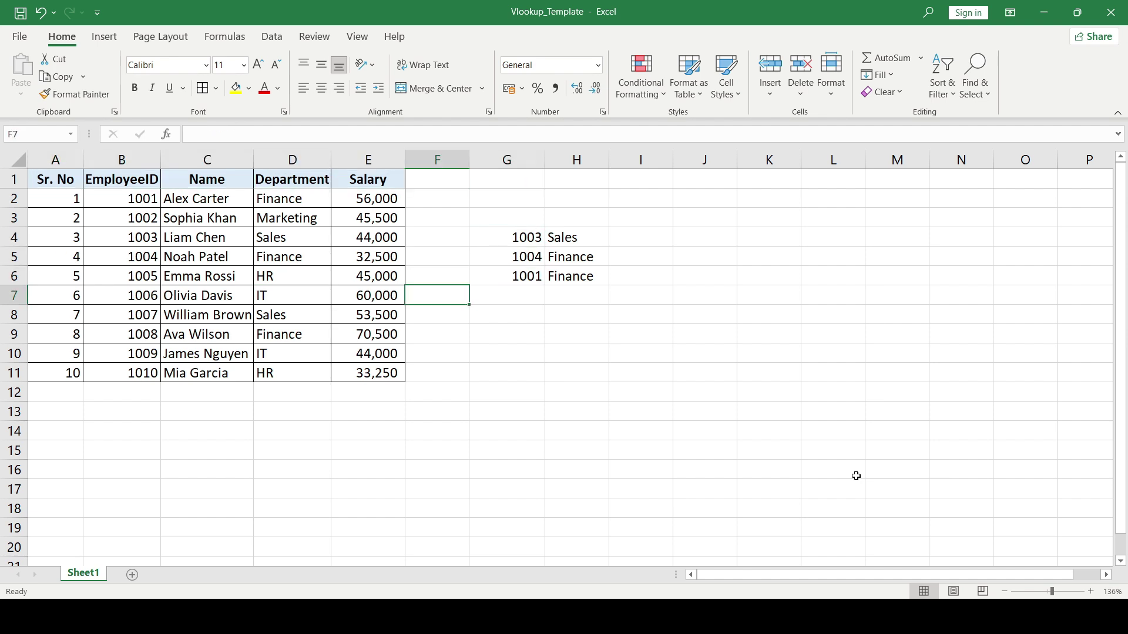
pyautogui.press('Down')
pyautogui.press('Down')
pyautogui.press('Down')
pyautogui.press('Down')
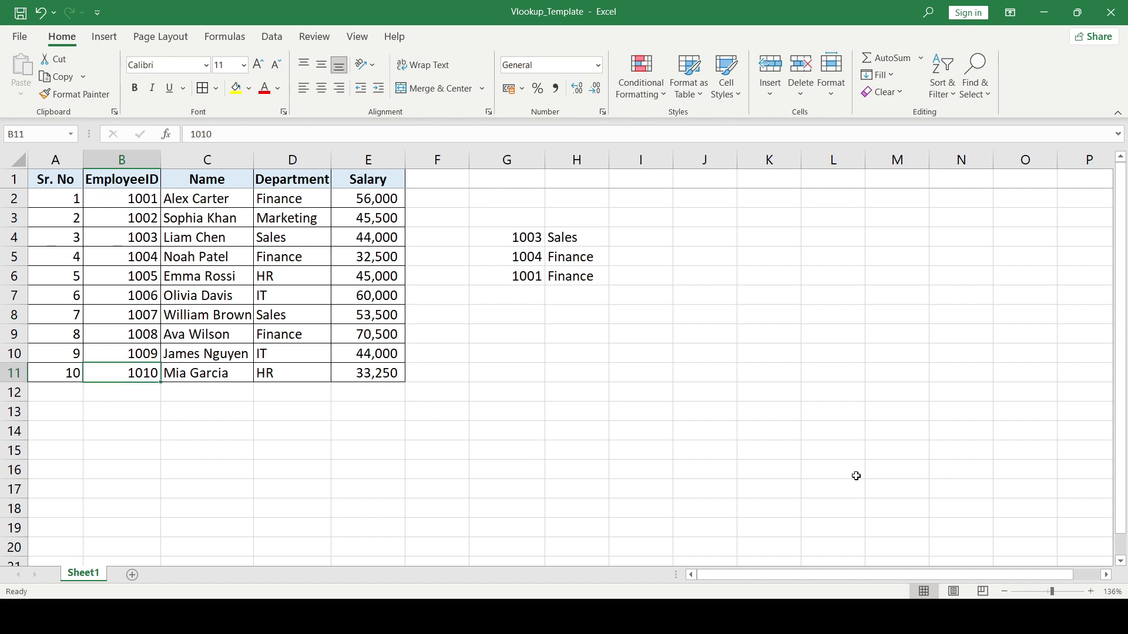
pyautogui.press('Right')
pyautogui.press('Right')
pyautogui.press('Right')
pyautogui.press('Right')
pyautogui.press('Right')
pyautogui.press('Right')
pyautogui.press('Right')
# - Enter lookup ID 1012 in G7 below 1001
pyautogui.press('Left')
pyautogui.press('Left')
pyautogui.press('Up')
pyautogui.press('Up')
pyautogui.press('Up')
pyautogui.press('Up')
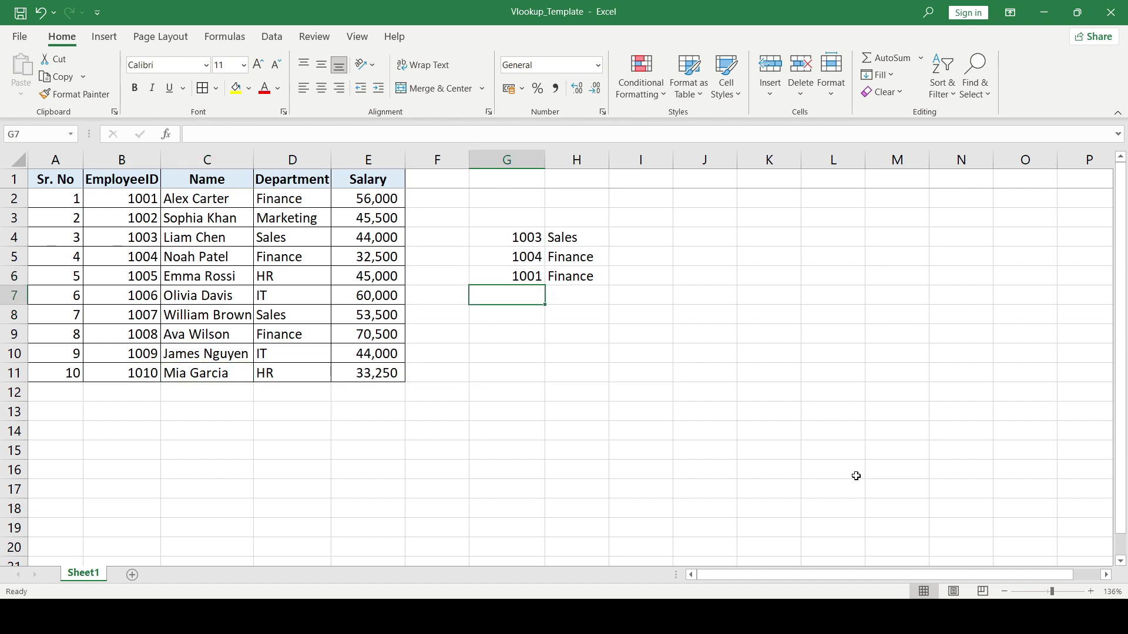
pyautogui.write('1012')
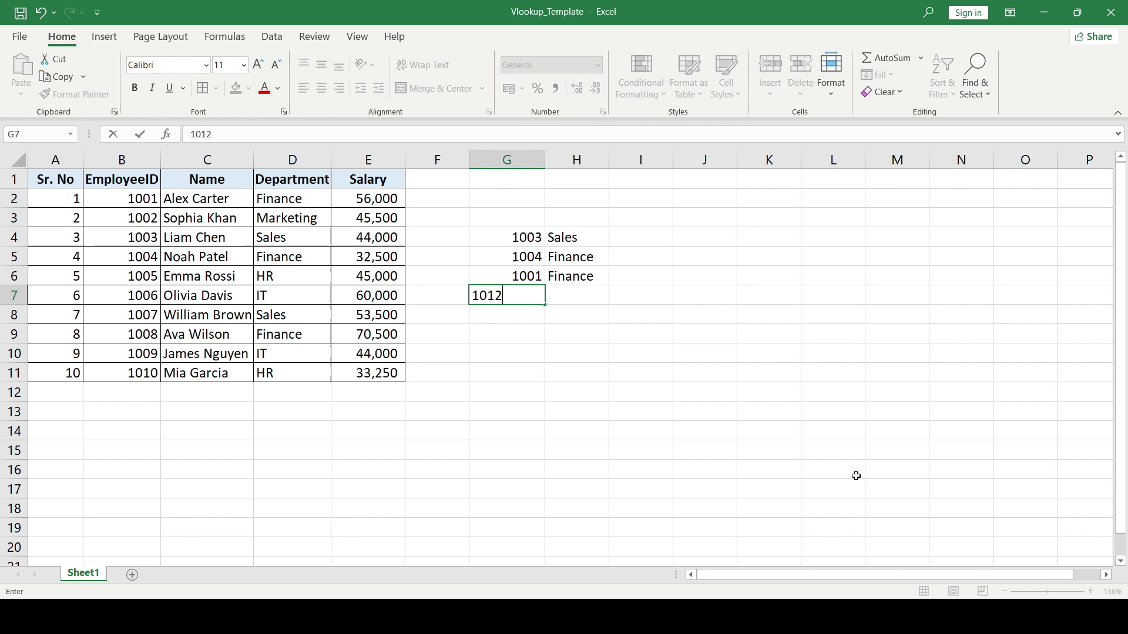
pyautogui.press('Return')
# - Fill the locked-range lookup into H7 for ID 1012, which returns #N/A
pyautogui.press('Up')
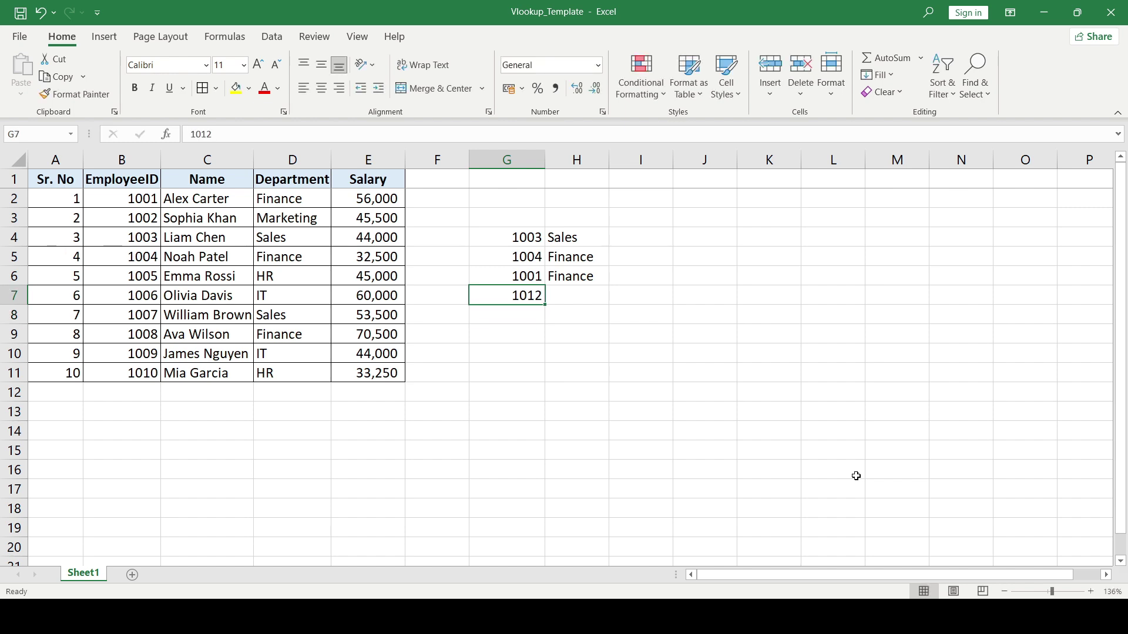
pyautogui.press('Right')
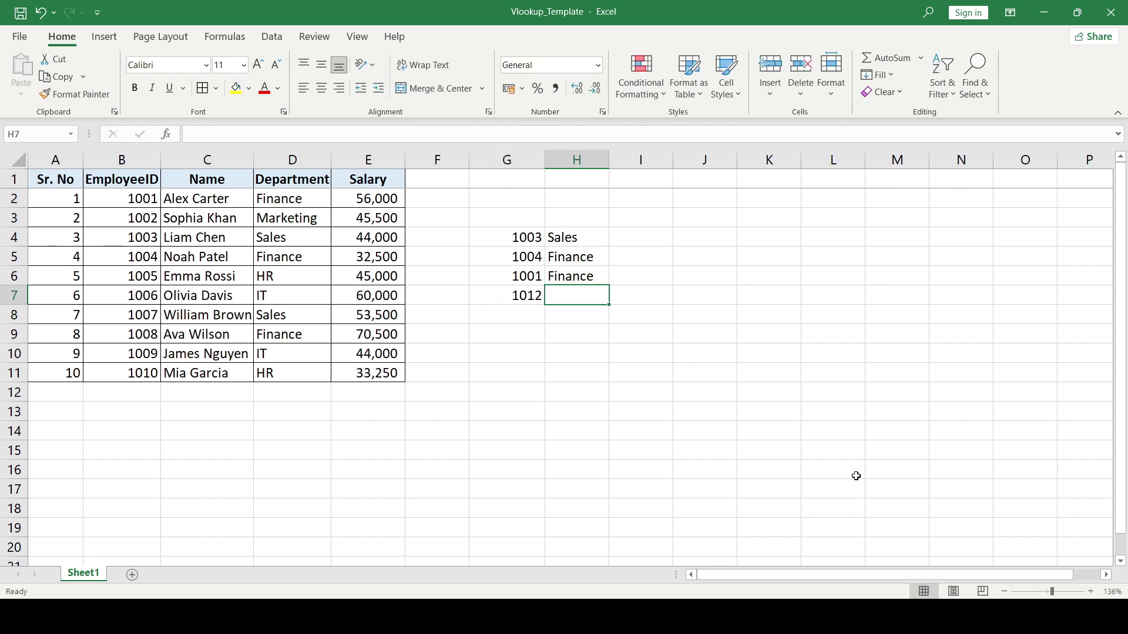
pyautogui.hotkey('ctrl', 'd')
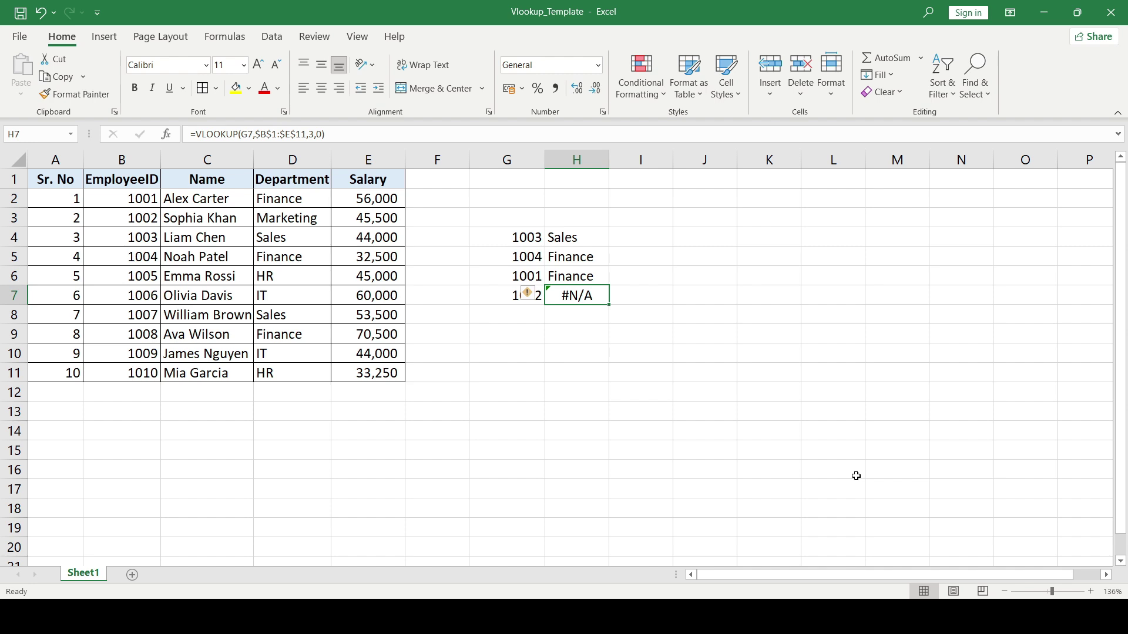
pyautogui.press('Up')
pyautogui.press('Down')
pyautogui.press('Up')
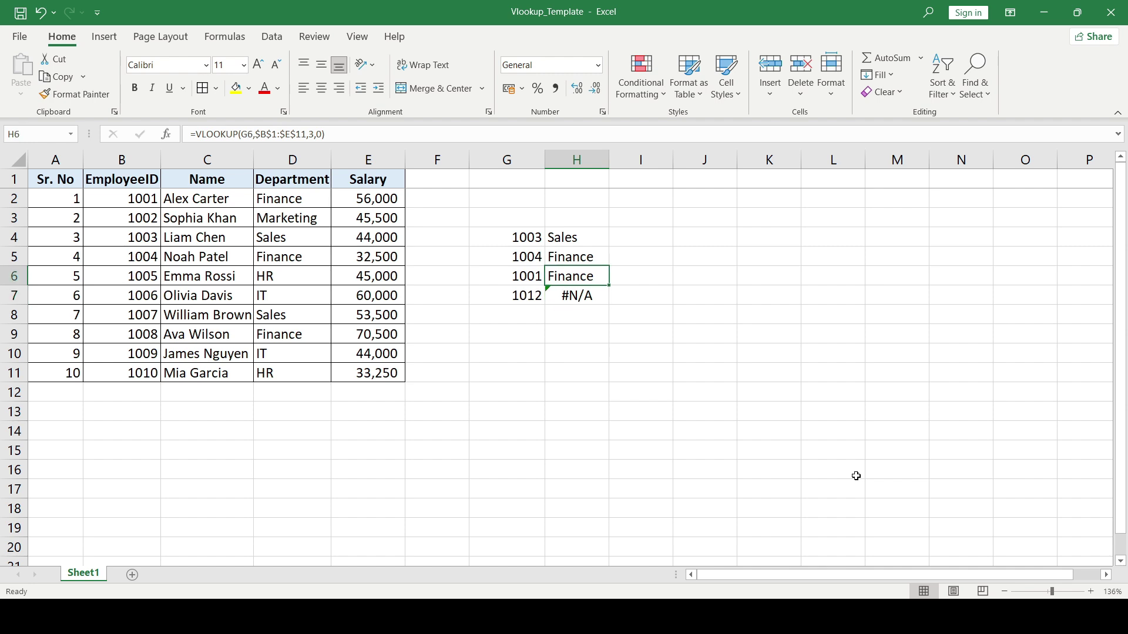
pyautogui.hotkey('ctrl', 'c')
pyautogui.press('Down')
pyautogui.hotkey('ctrl', 'v')
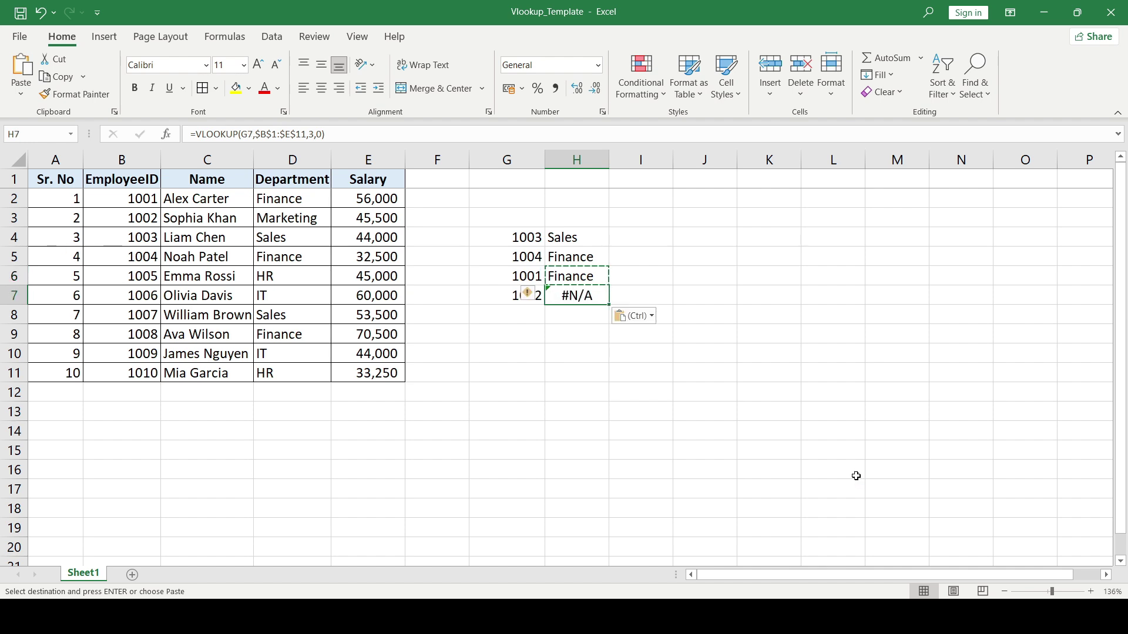
pyautogui.press('Escape')
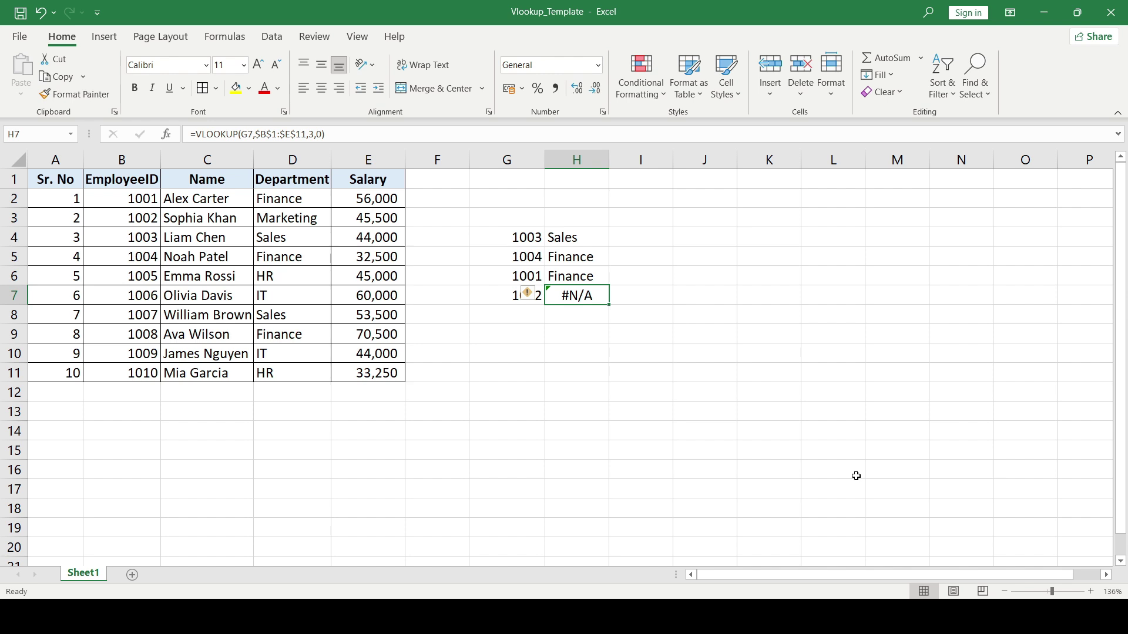
# - Select the EmployeeID column to confirm 1012 is not in the table
pyautogui.press('Left')
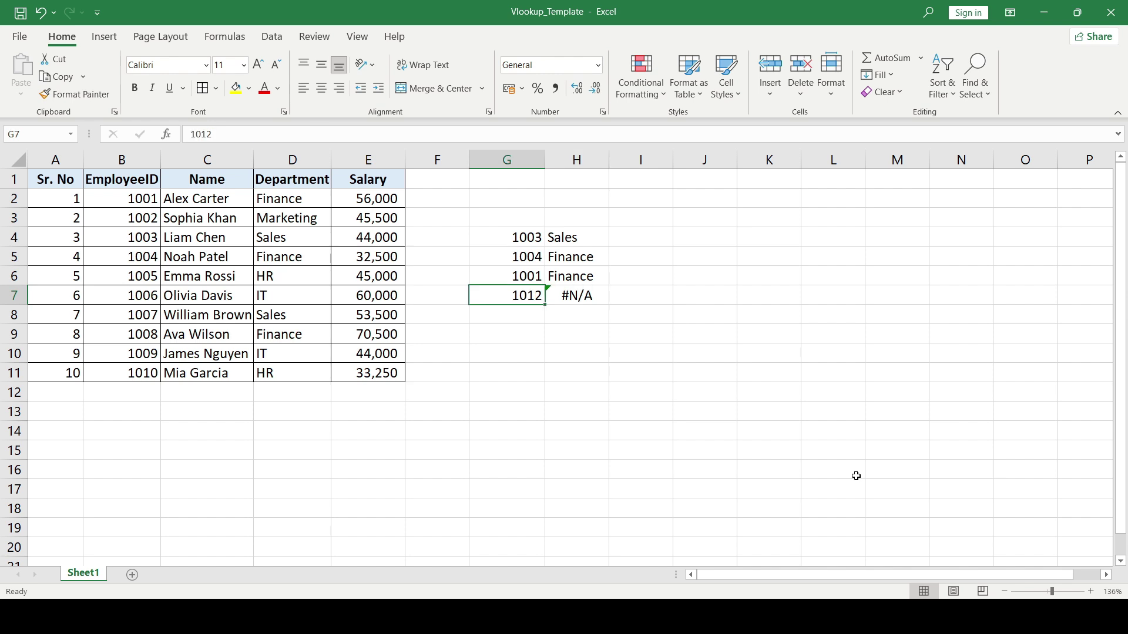
pyautogui.press('Left')
pyautogui.press('Left')
pyautogui.press('Left')
pyautogui.press('Left')
pyautogui.press('Left')
pyautogui.hotkey('ctrl', 'space')
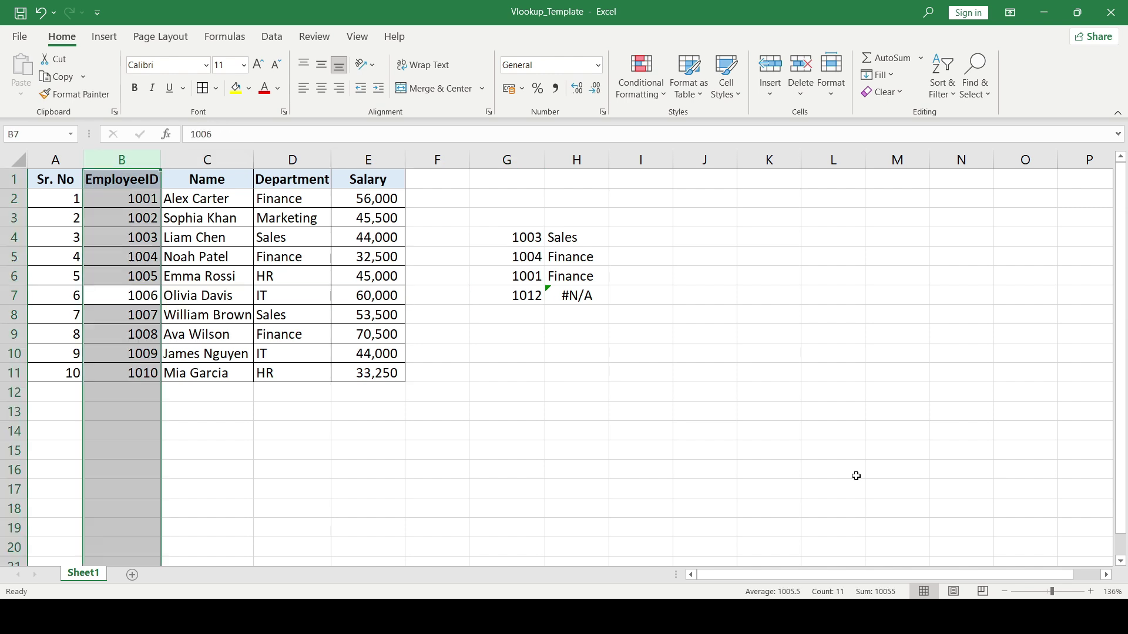
pyautogui.press('Right')
pyautogui.press('Right')
pyautogui.press('Right')
pyautogui.press('Right')
pyautogui.press('Right')
pyautogui.press('Right')
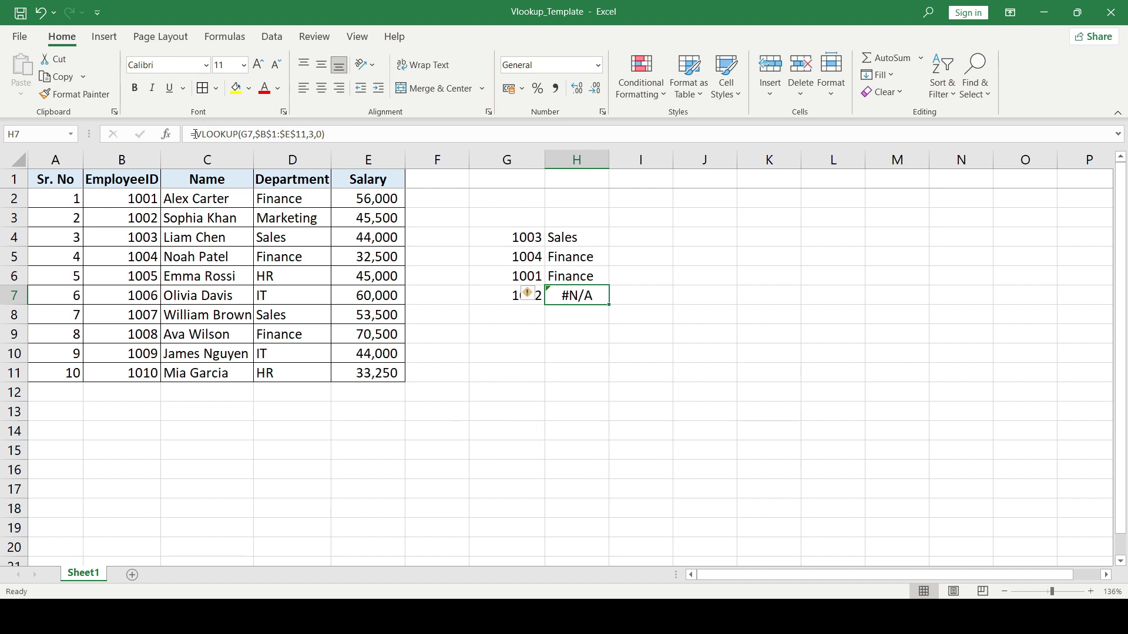
# - Wrap H7's lookup as =IFERROR(VLOOKUP(G7,$B$1:$E$11,3,0),0) so ID 1012 shows 0
pyautogui.click(196, 134)
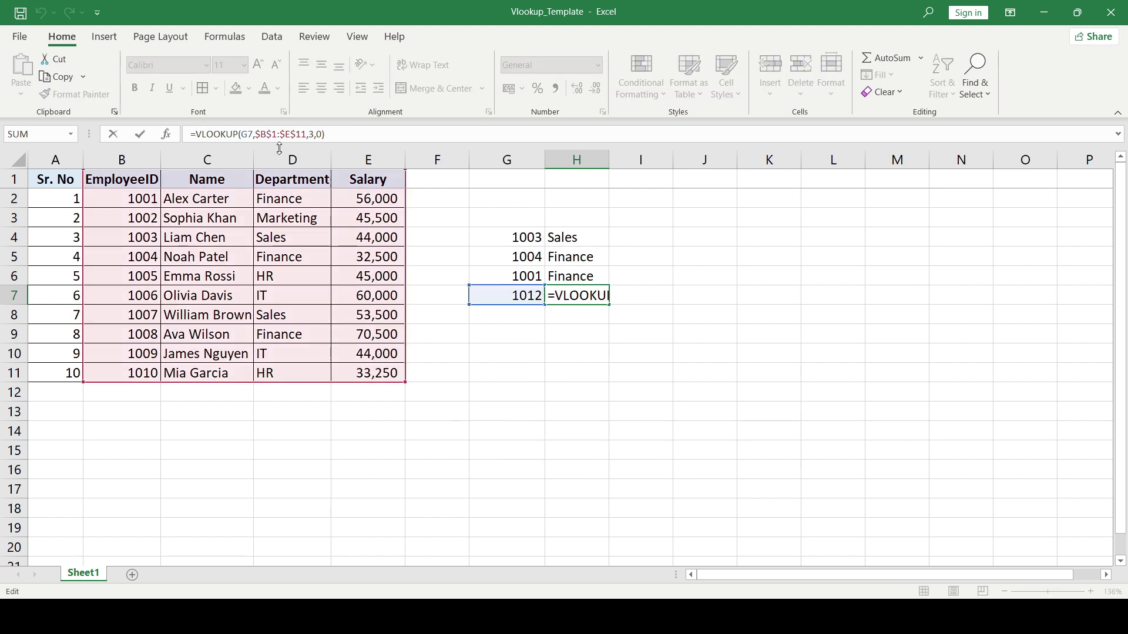
pyautogui.press('Escape')
pyautogui.click(279, 147)
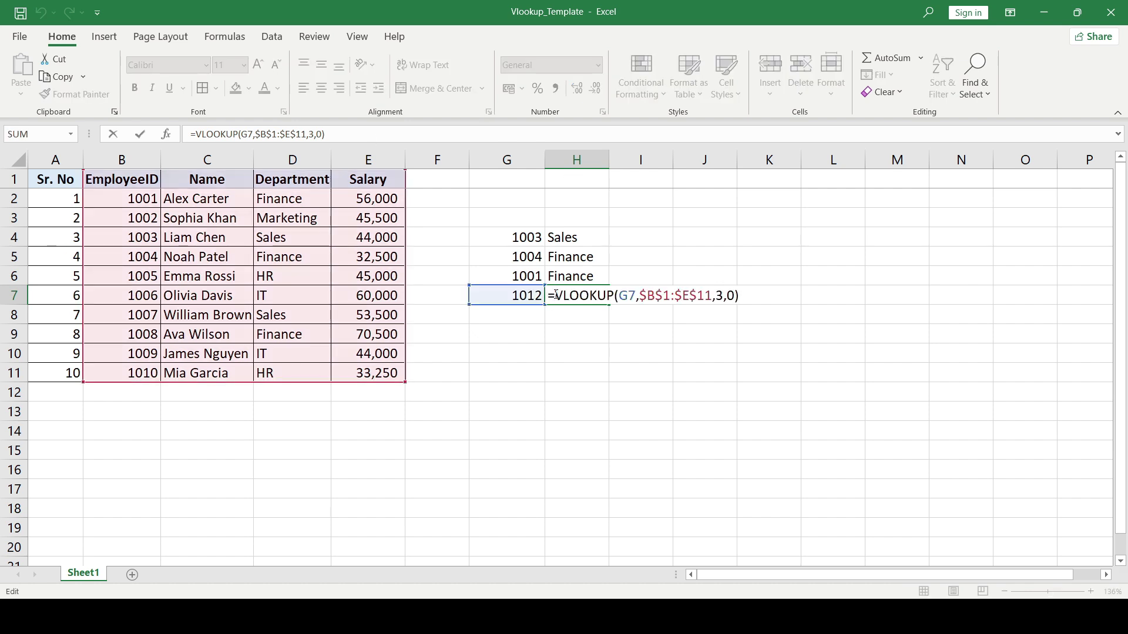
pyautogui.write('ifer')
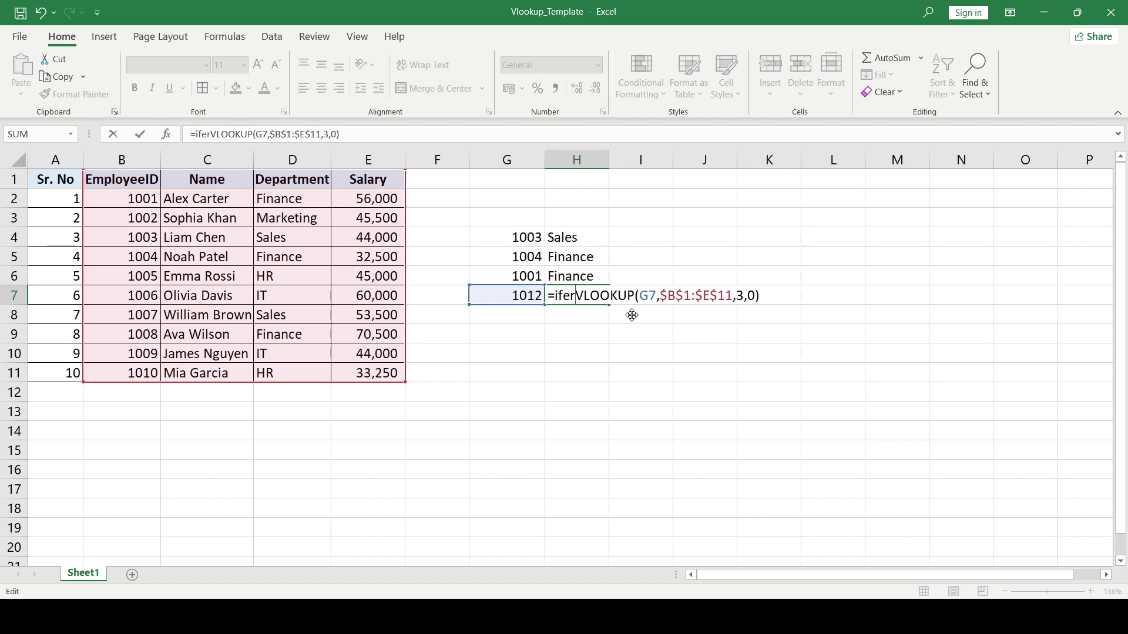
pyautogui.press('Tab')
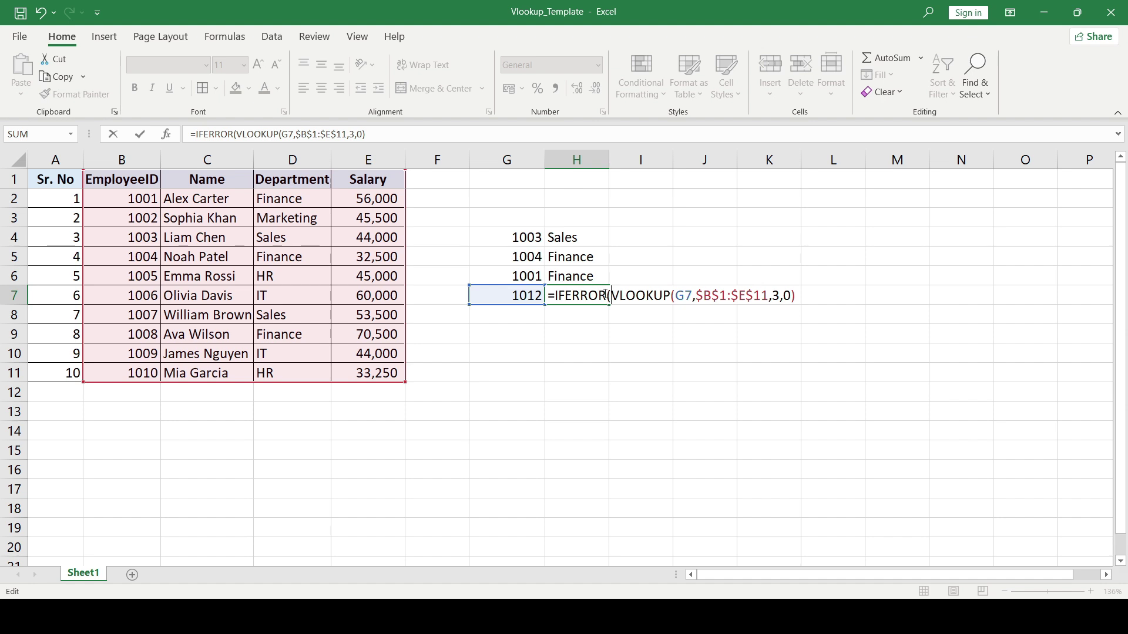
pyautogui.click(800, 296)
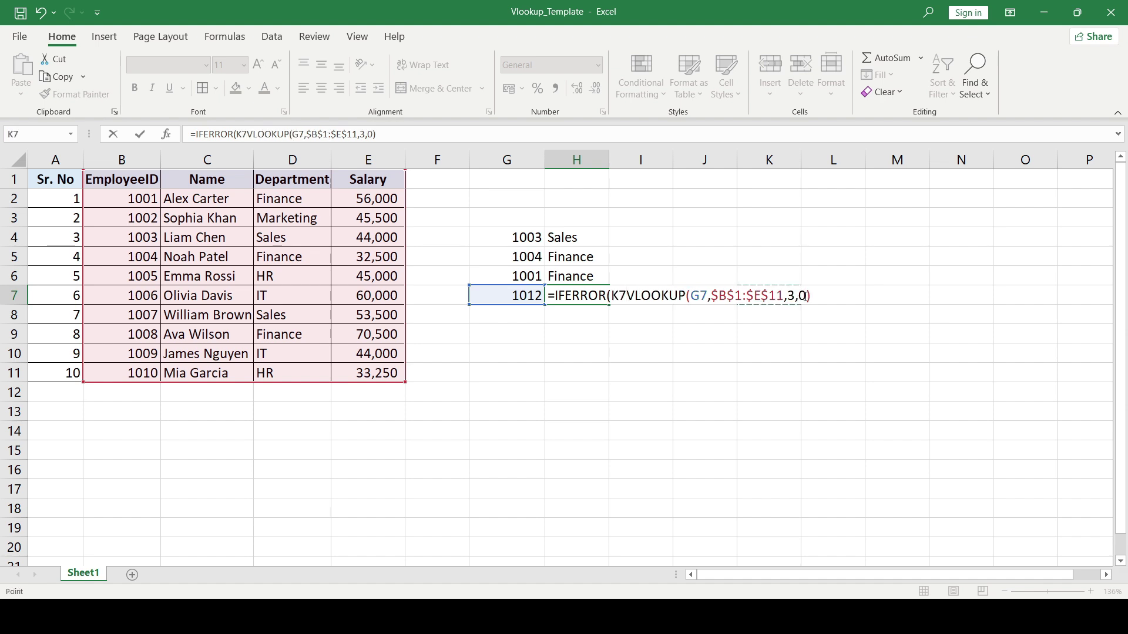
pyautogui.press('BackSpace')
pyautogui.press('BackSpace')
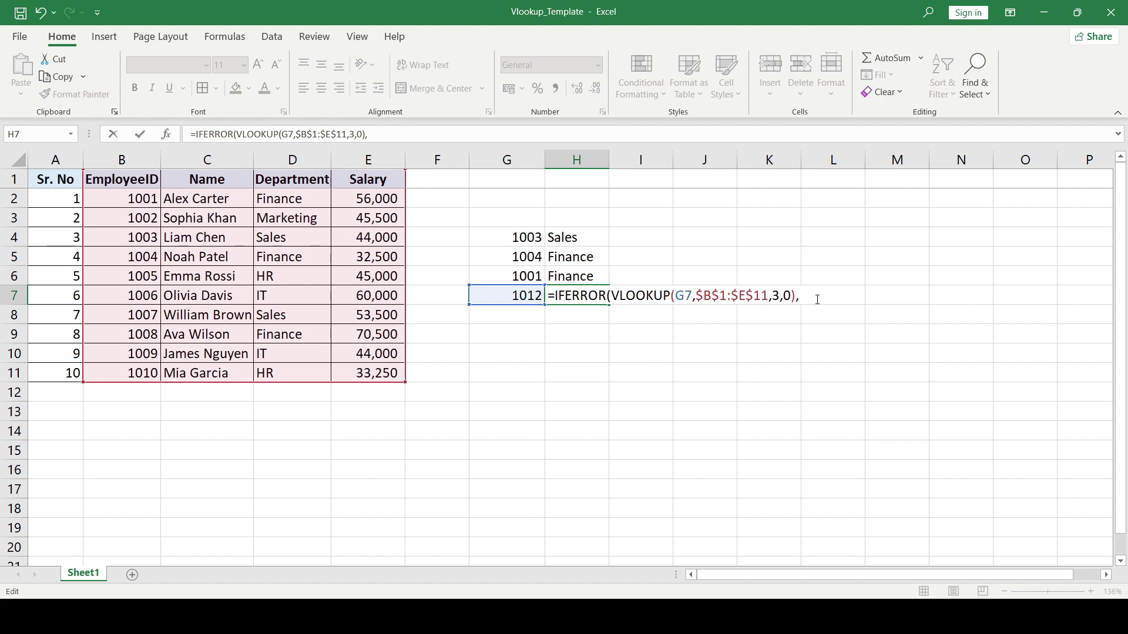
pyautogui.write('0')
pyautogui.write(')')
pyautogui.press('Return')
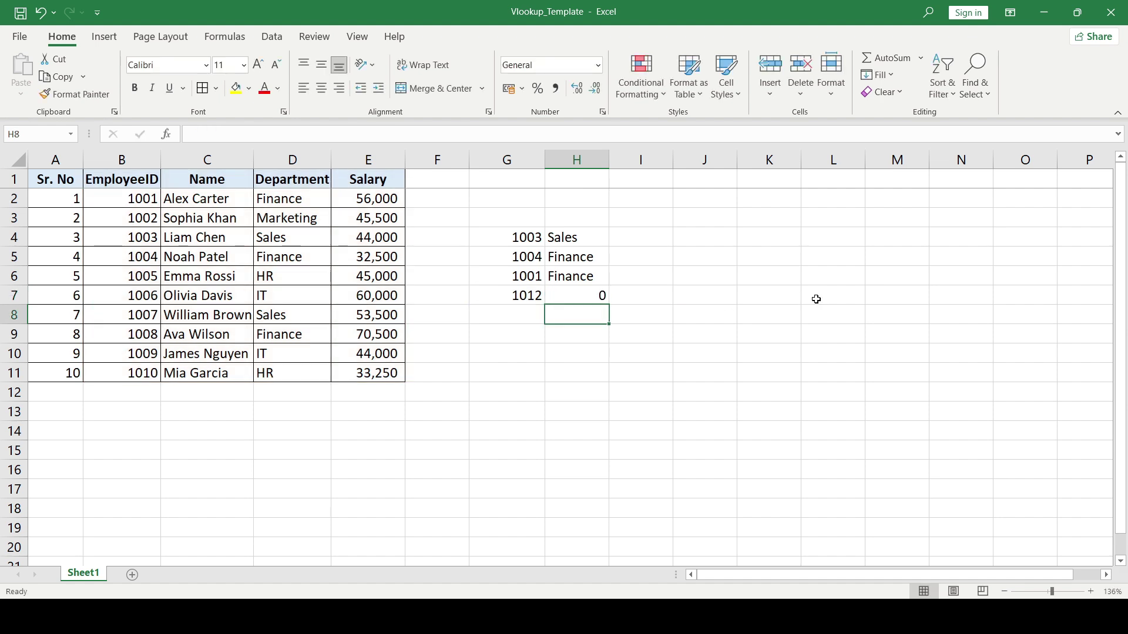
pyautogui.press('Up')
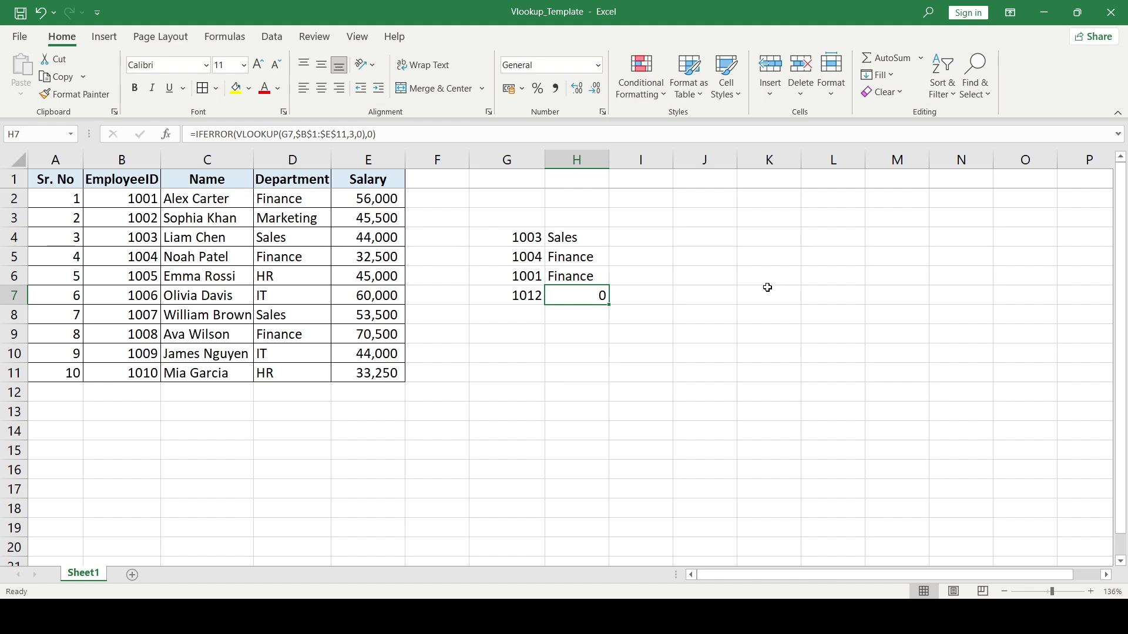
# - Replace H7's IFERROR fallback 0 with "Not Found" and begin AutoFitting column H
pyautogui.press('F2')
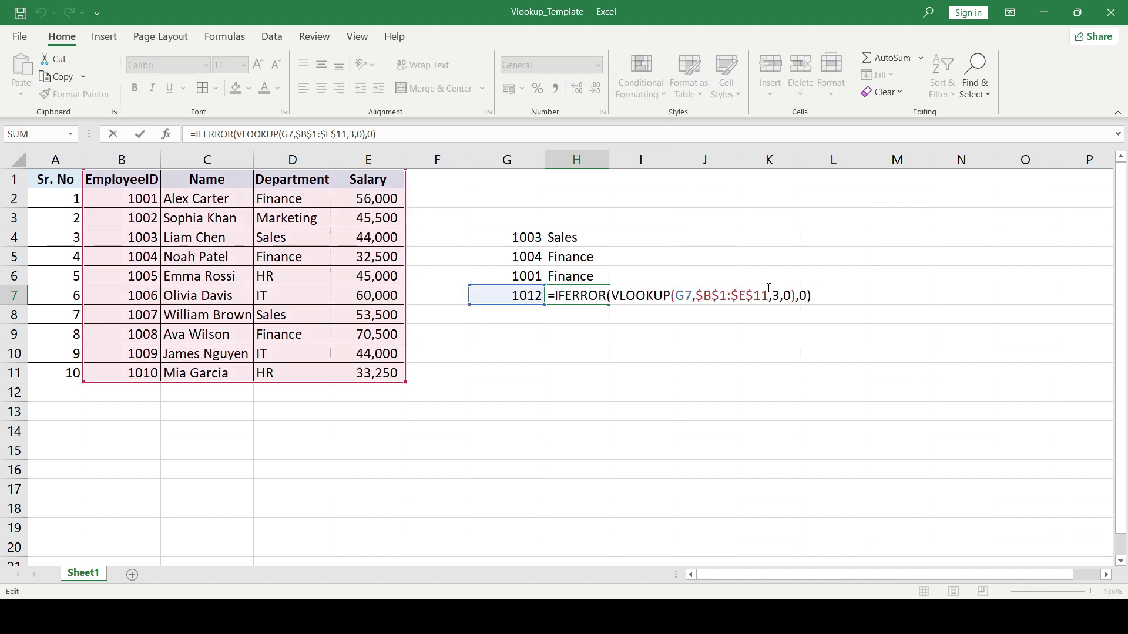
pyautogui.press('Left')
pyautogui.hotkey('shift', 'Left')
pyautogui.write('"No')
pyautogui.write('t Found')
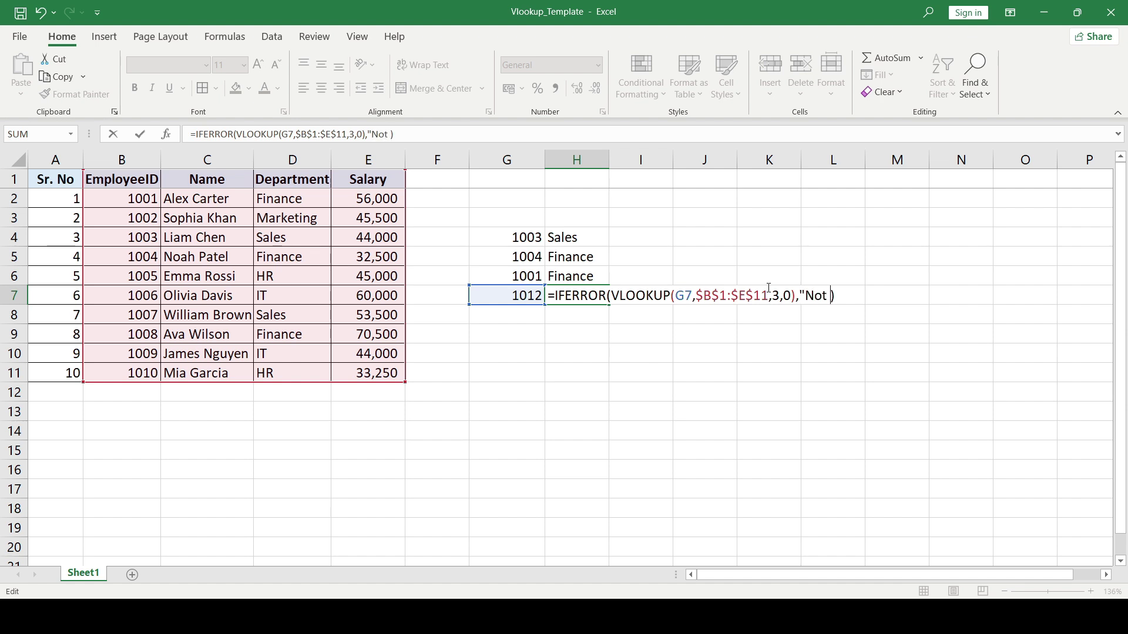
pyautogui.write('"')
pyautogui.press('Return')
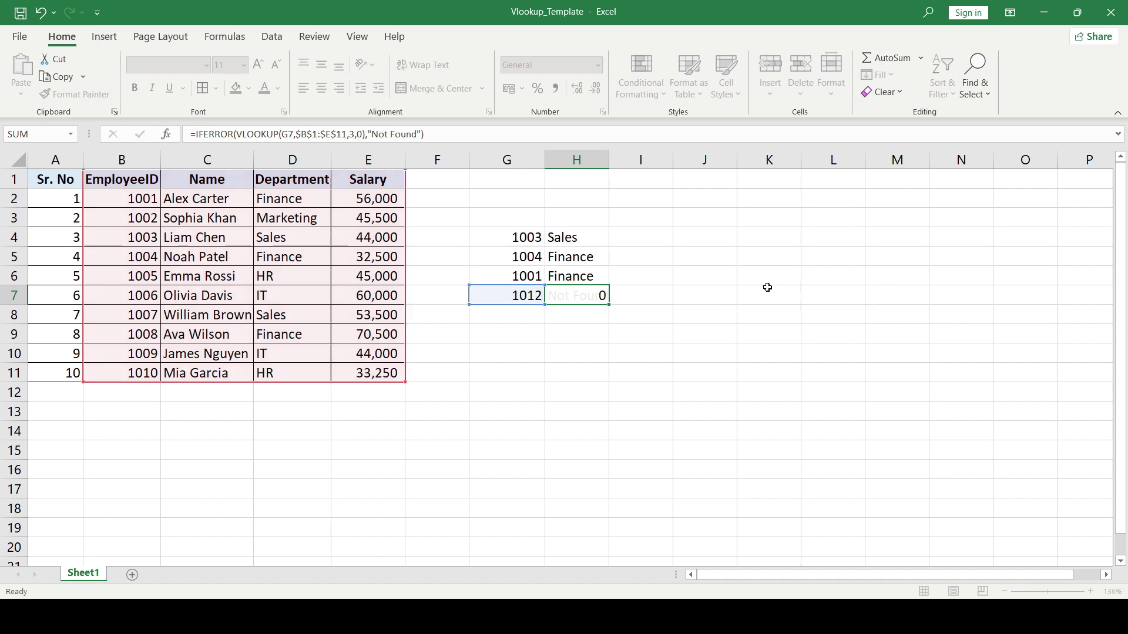
pyautogui.press('Up')
pyautogui.hotkey('alt', 'h')
# - Finish AutoFitting column H, then review row 7's record and H5's lookup formula
pyautogui.press('o')
pyautogui.press('i')
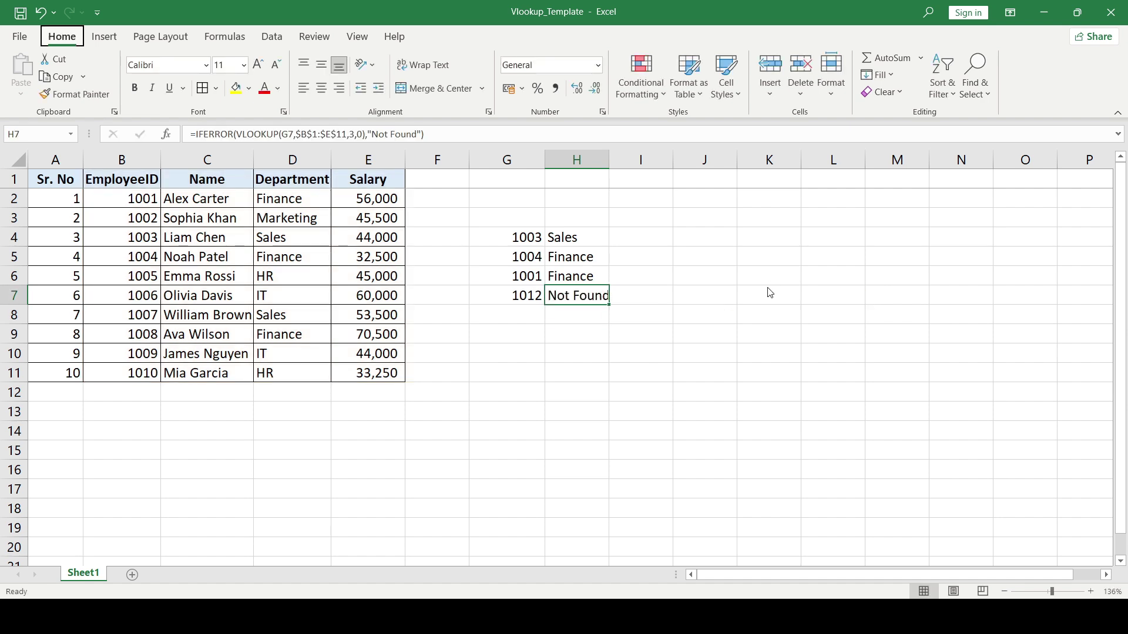
pyautogui.press('Left')
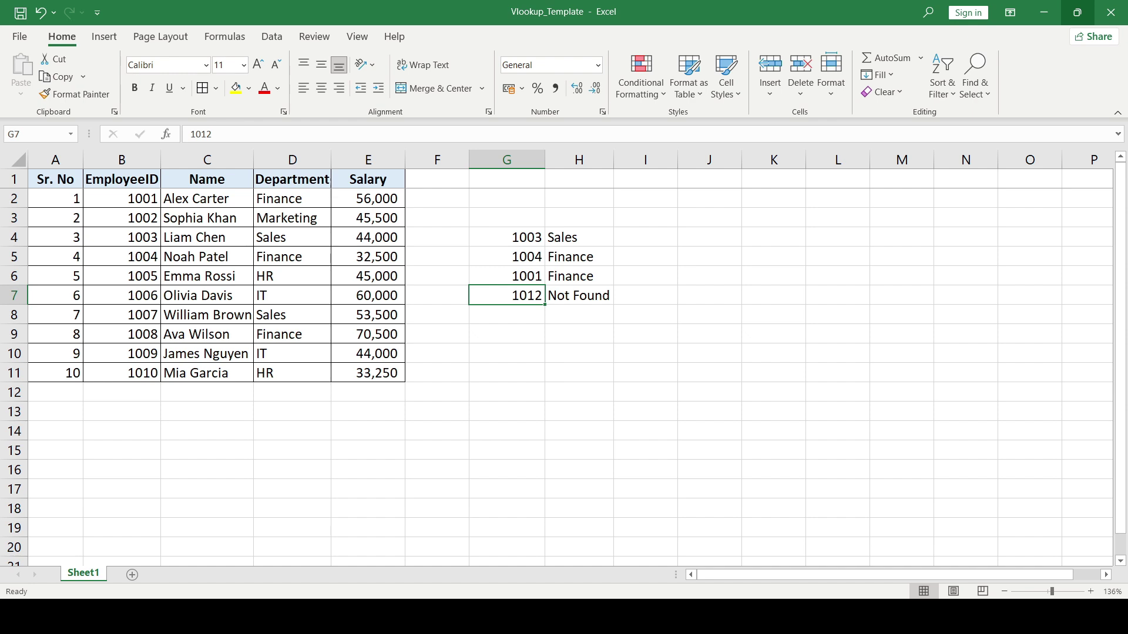
pyautogui.press('Left')
pyautogui.press('Left')
pyautogui.press('Left')
pyautogui.press('Left')
pyautogui.press('Left')
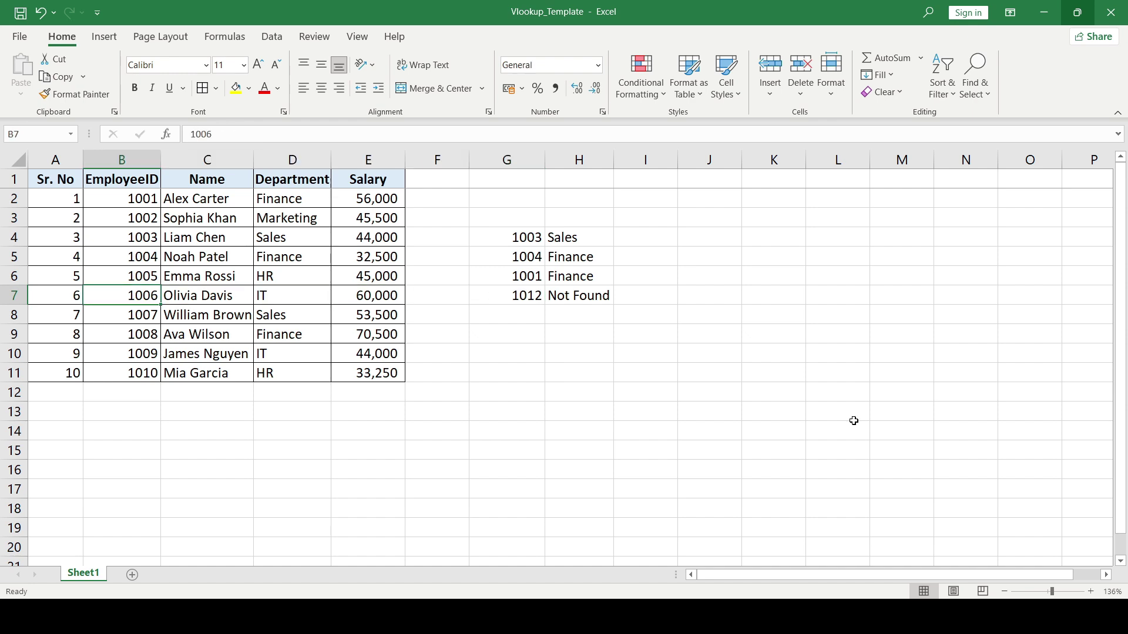
pyautogui.press('Right')
pyautogui.press('Right')
pyautogui.press('Right')
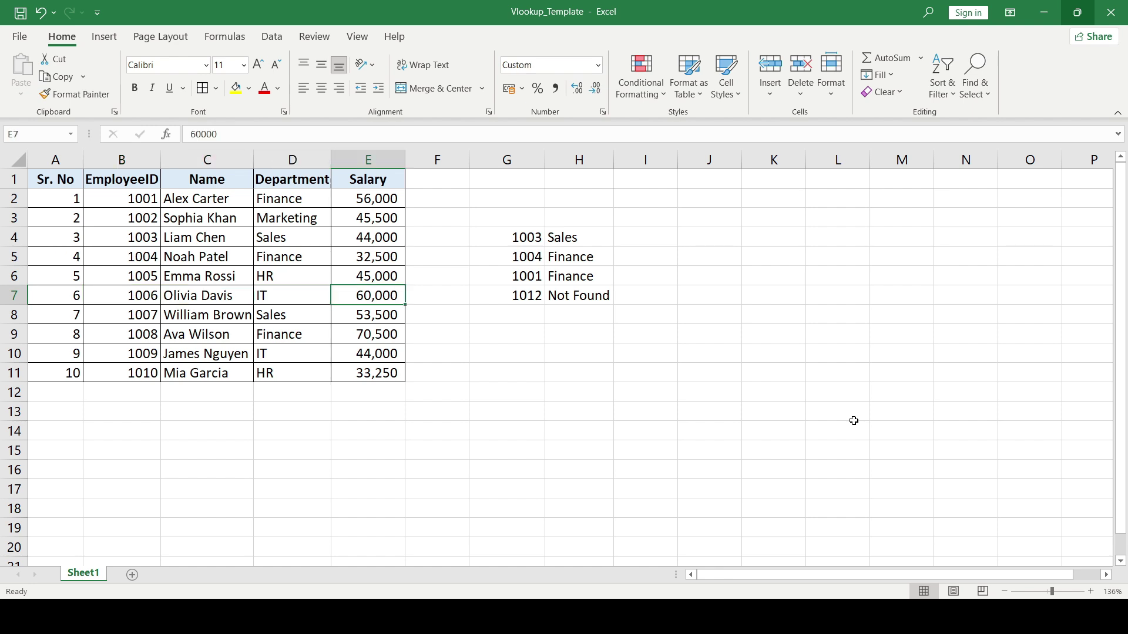
pyautogui.press('Right')
pyautogui.press('Right')
pyautogui.press('Up')
pyautogui.press('Up')
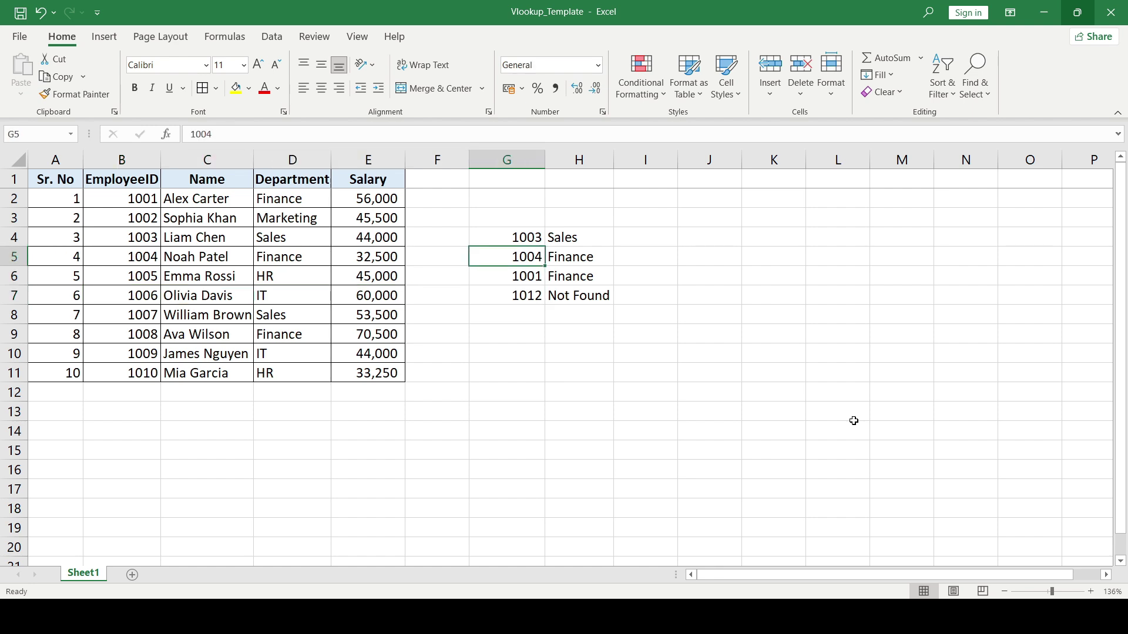
pyautogui.press('Right')
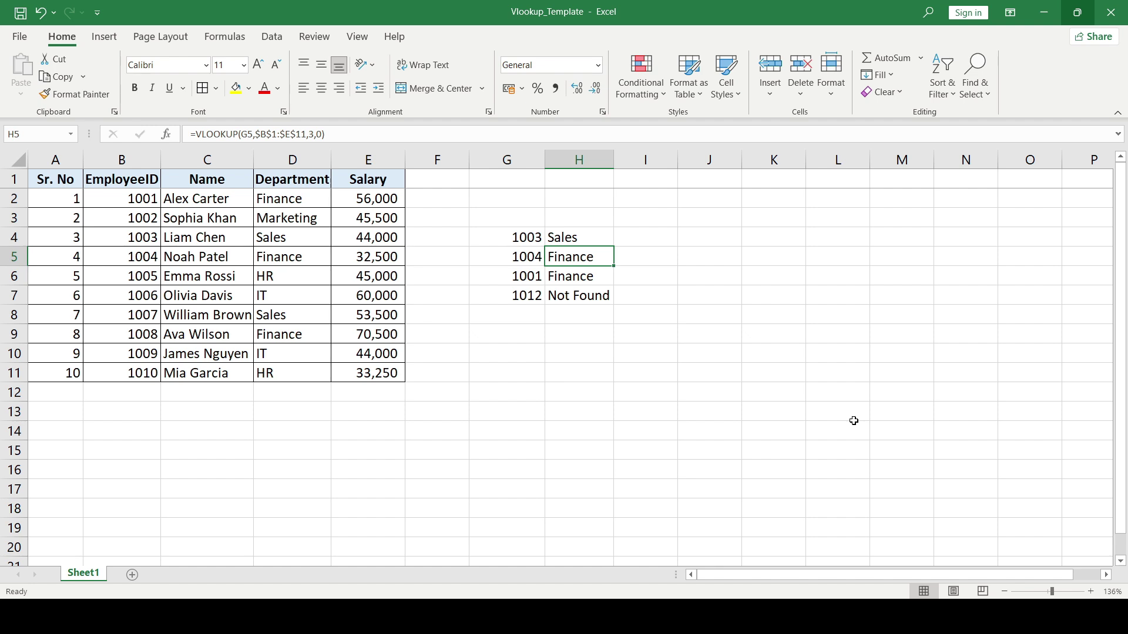
pyautogui.press('F2')
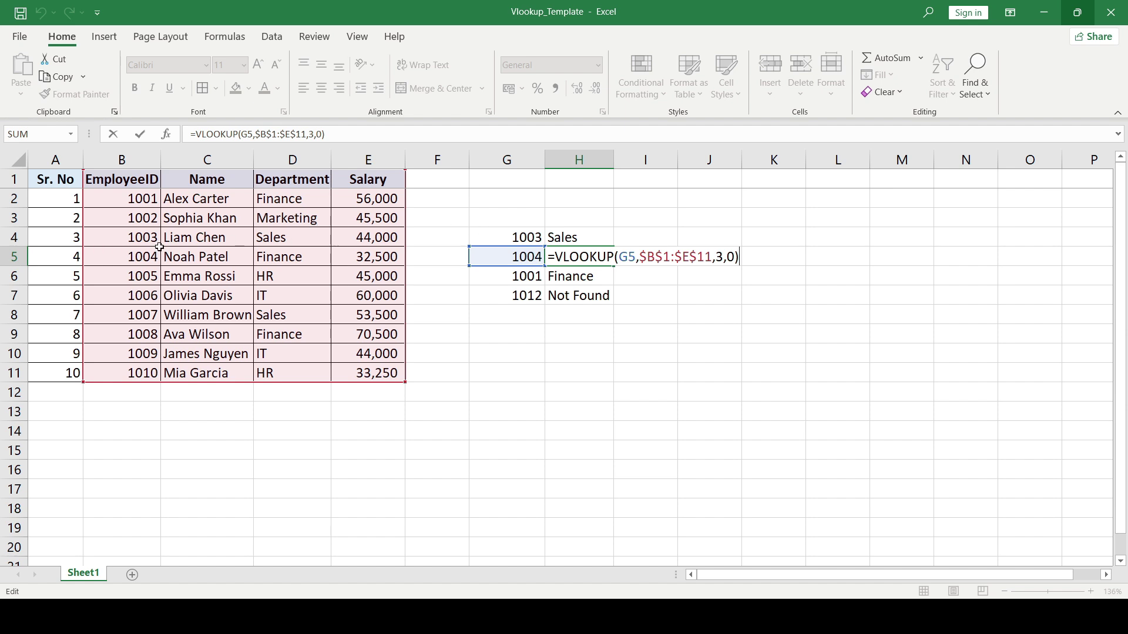
pyautogui.press('Return')
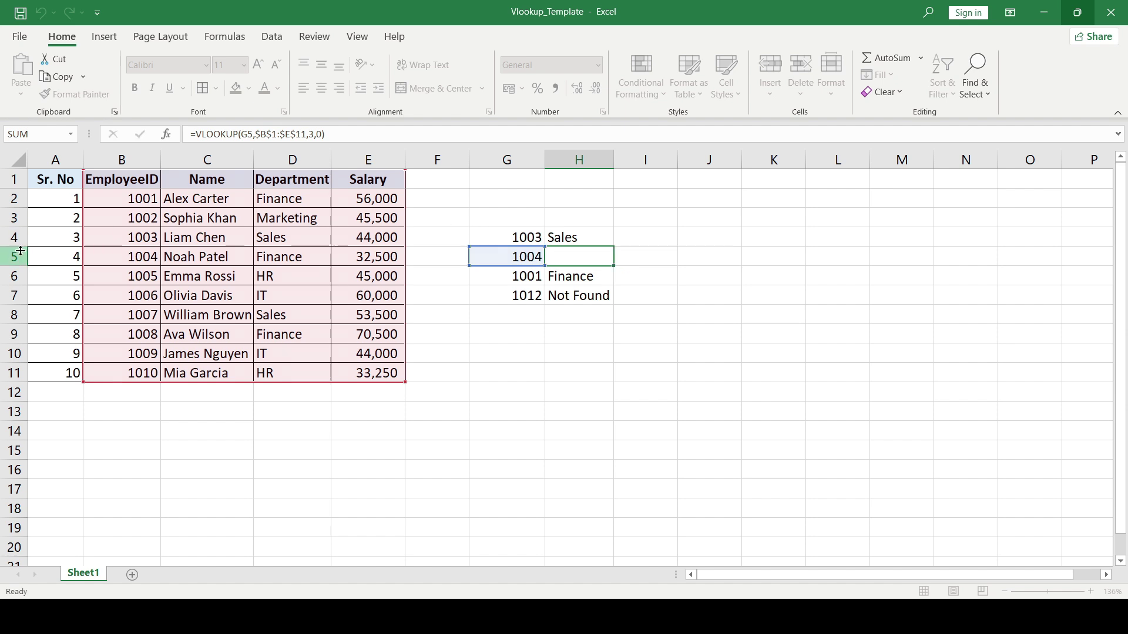
# - Copy lookup ID 1001 from G6, ready to paste into G8
pyautogui.press('Down')
pyautogui.press('Down')
pyautogui.press('Left')
pyautogui.press('Up')
pyautogui.press('Up')
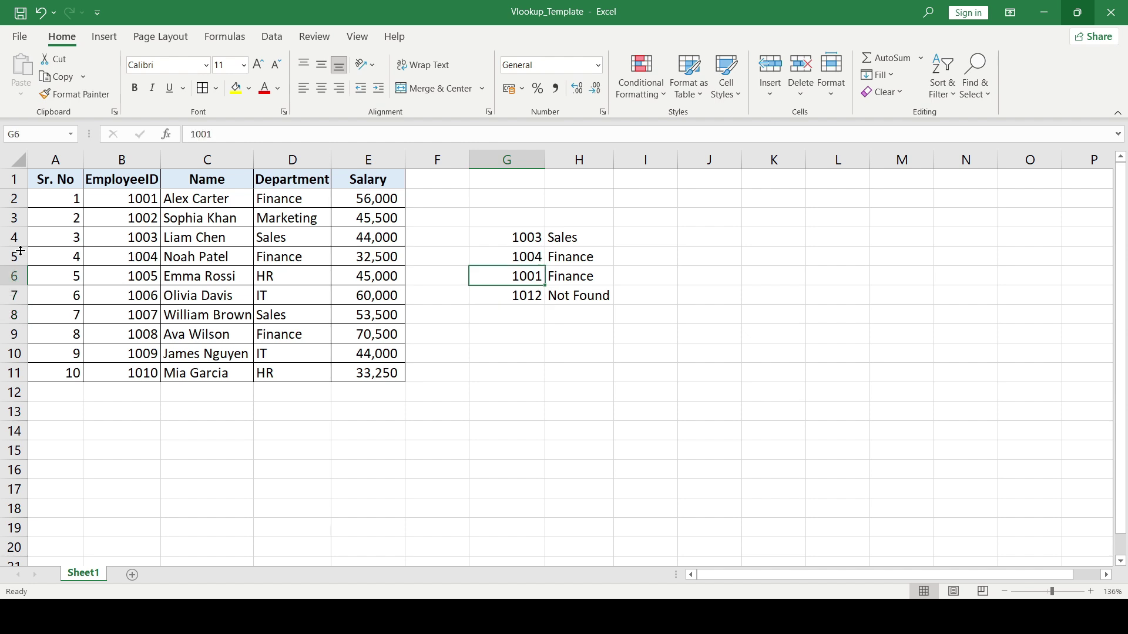
pyautogui.hotkey('ctrl', 'c')
pyautogui.press('Down')
pyautogui.press('Down')
# - Paste 1001 into G8 and start =VLOOKUP(G8, in H8
pyautogui.hotkey('ctrl', 'v')
pyautogui.press('Right')
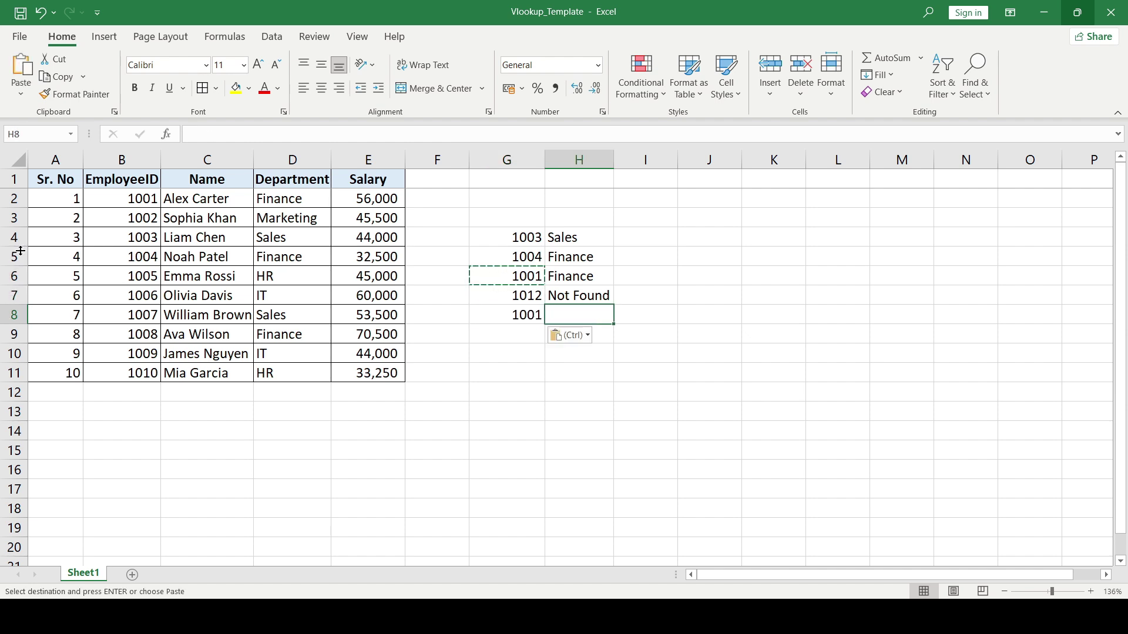
pyautogui.write('=VLOOKUP(')
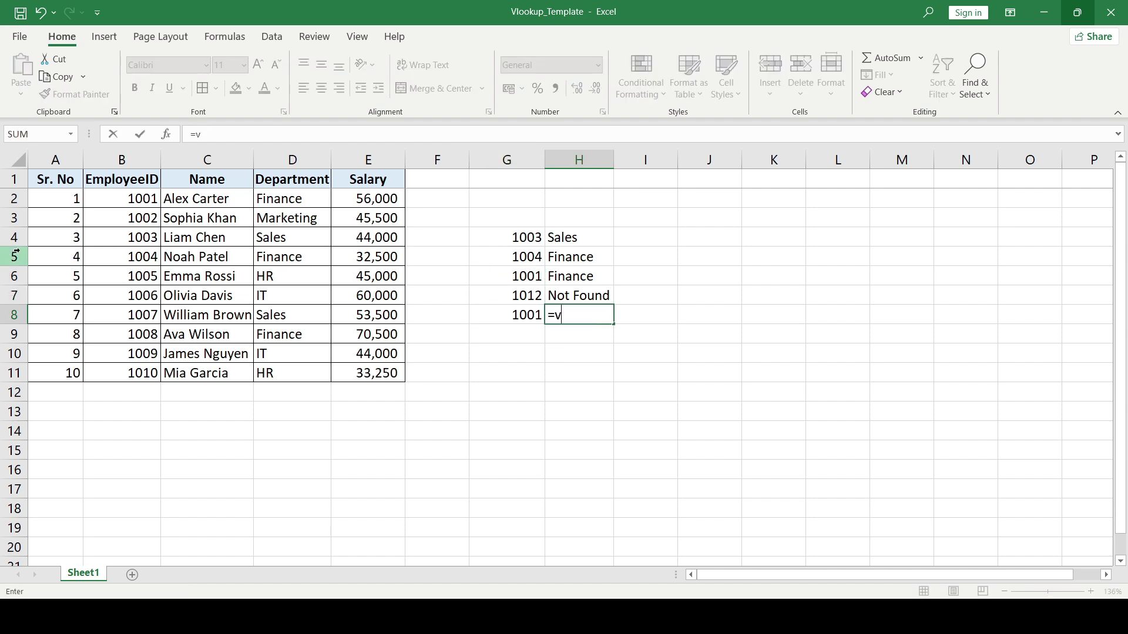
pyautogui.press('Left')
pyautogui.press('Left')
pyautogui.press('Left')
pyautogui.press('Left')
pyautogui.press('Left')
pyautogui.press('Left')
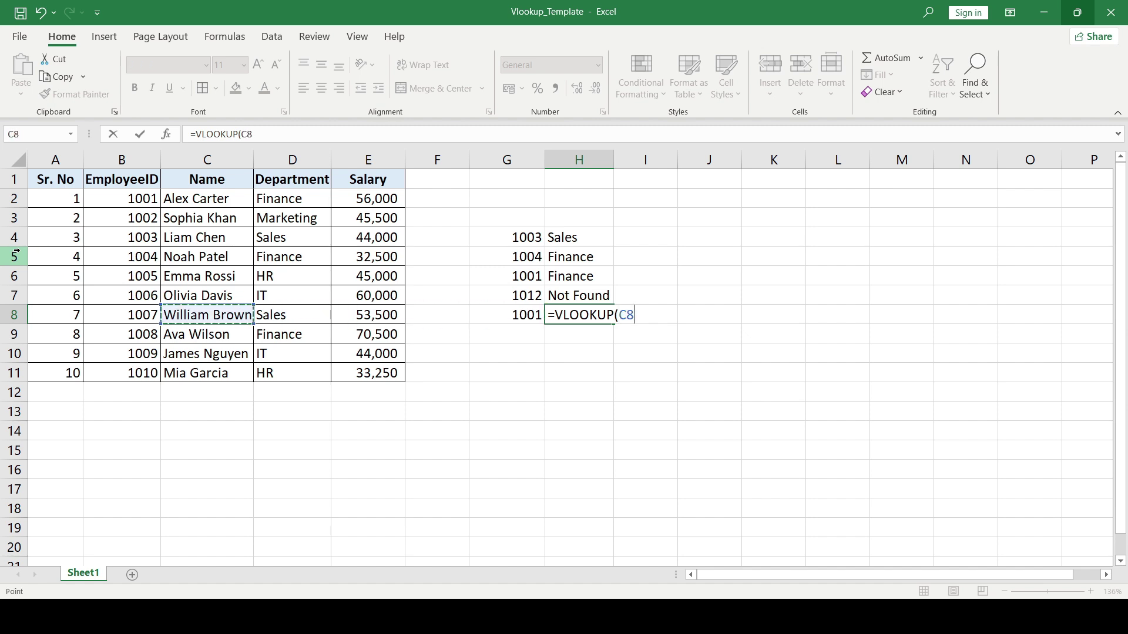
pyautogui.hotkey('ctrl', 'Up')
pyautogui.hotkey('shift', 'Left')
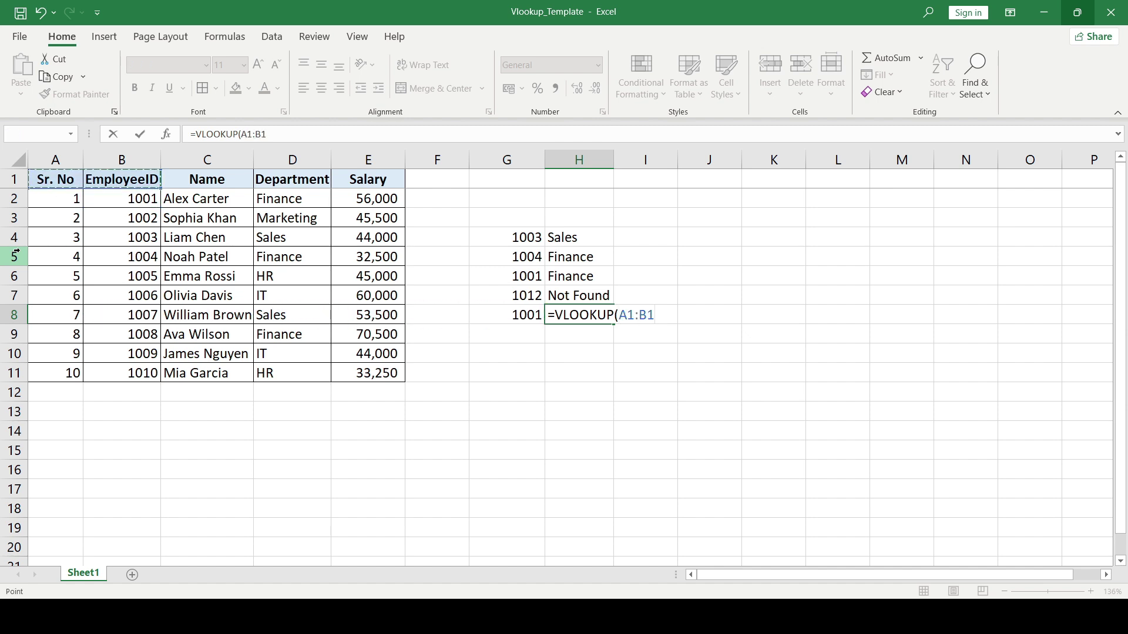
pyautogui.hotkey('ctrl', 'shift', 'Down')
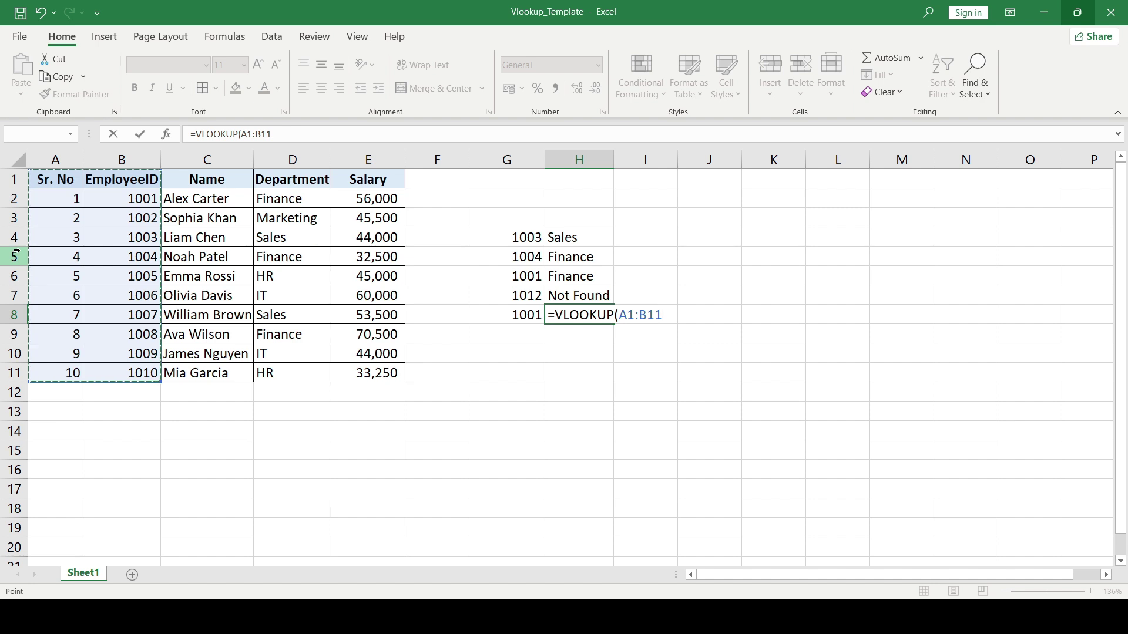
pyautogui.press('BackSpace')
pyautogui.press('BackSpace')
pyautogui.press('BackSpace')
pyautogui.press('BackSpace')
pyautogui.press('BackSpace')
pyautogui.press('BackSpace')
pyautogui.press('BackSpace')
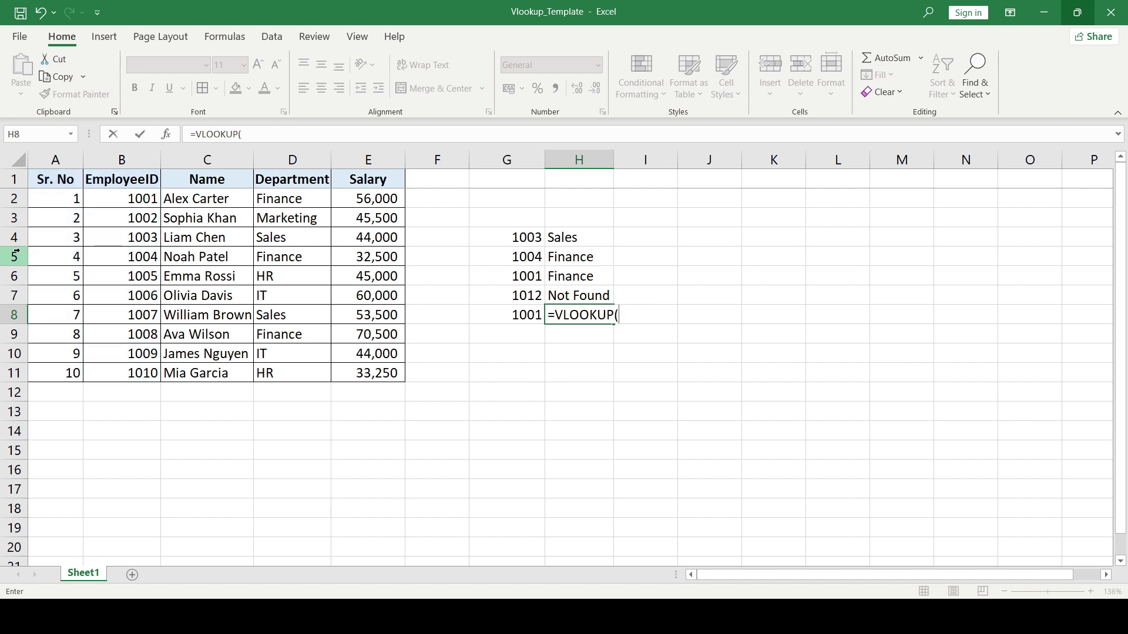
pyautogui.click(521, 318)
pyautogui.write(',')
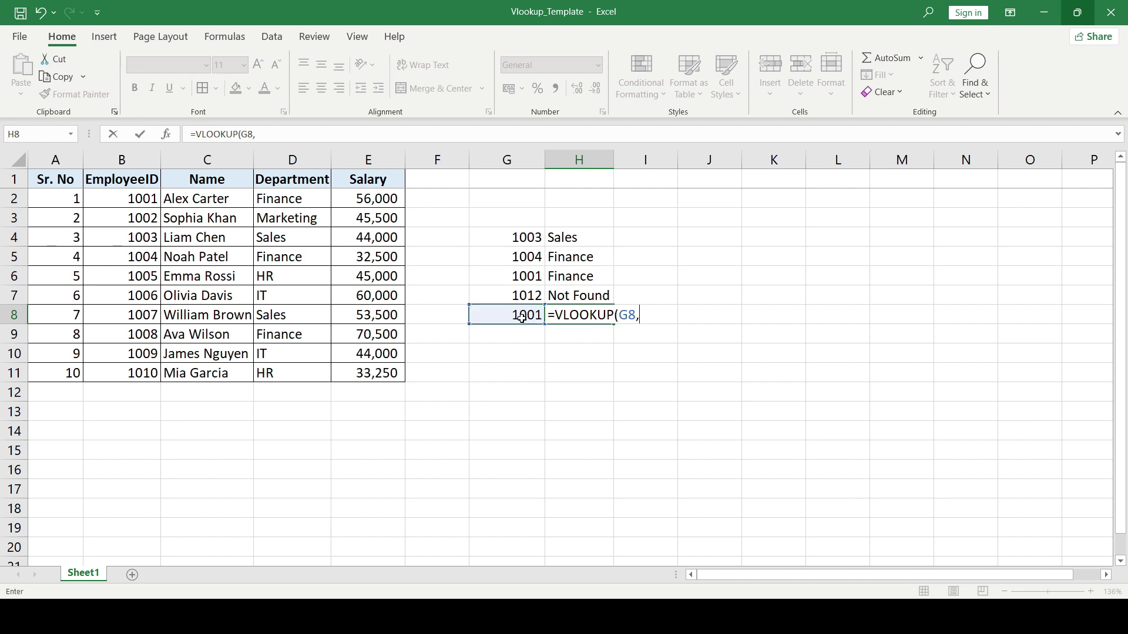
# - Complete H8 as =VLOOKUP(G8,$A$1:$B$11,1,0), which returns #N/A, and reopen it for review
pyautogui.click(121, 191)
pyautogui.press('Left')
pyautogui.press('Up')
pyautogui.hotkey('ctrl', 'shift', 'Down')
pyautogui.hotkey('shift', 'Right')
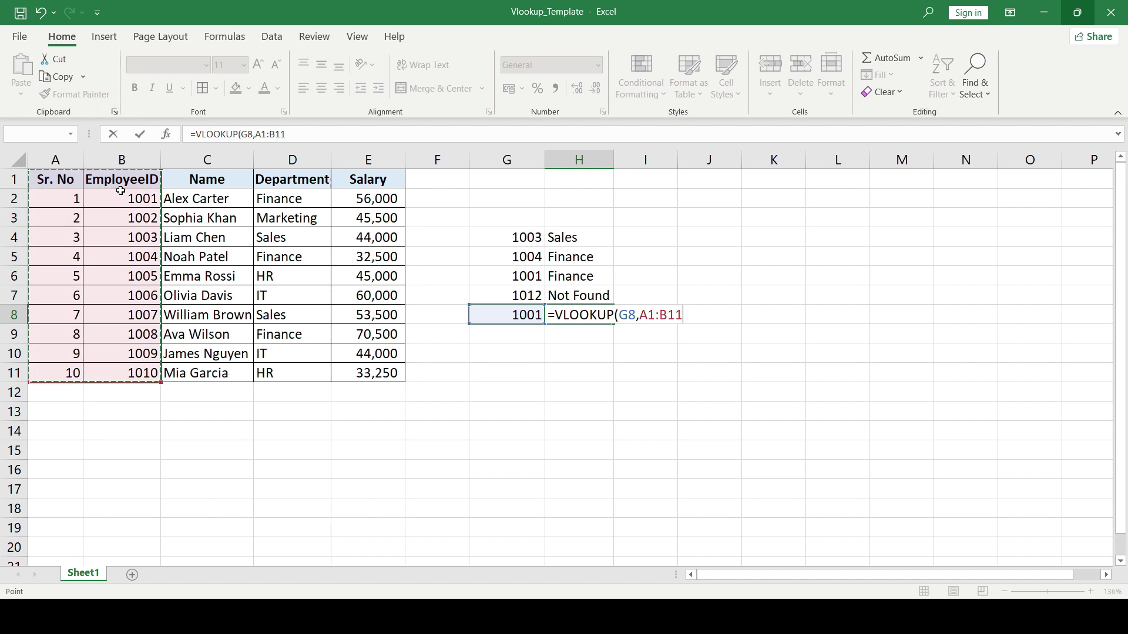
pyautogui.press('F4')
pyautogui.write(',')
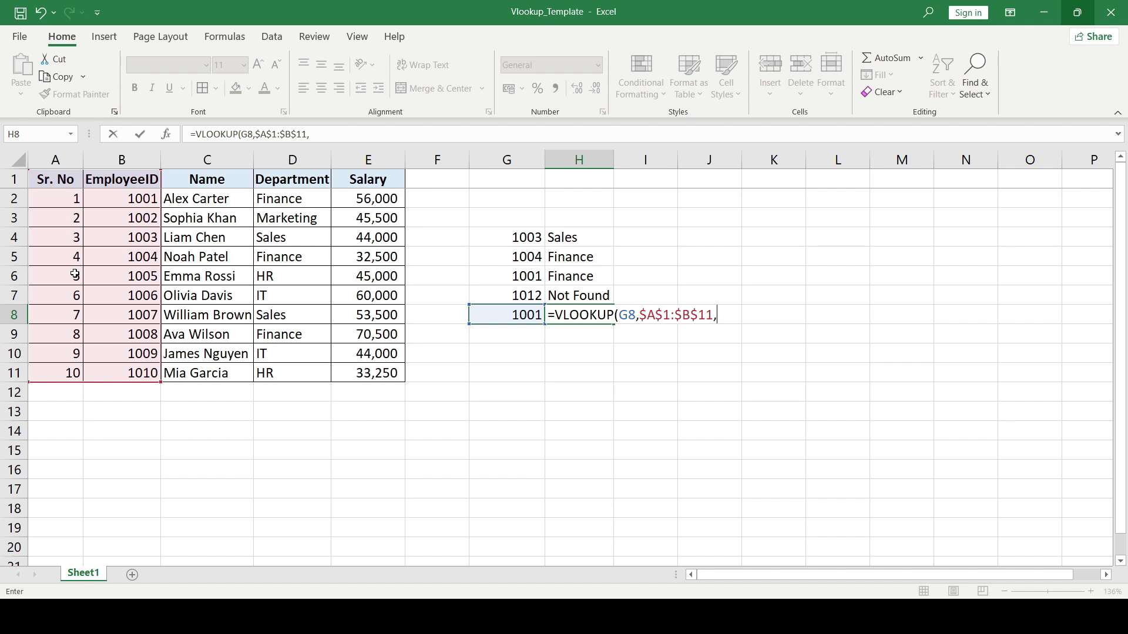
pyautogui.write('1,0)')
pyautogui.press('Return')
pyautogui.press('Up')
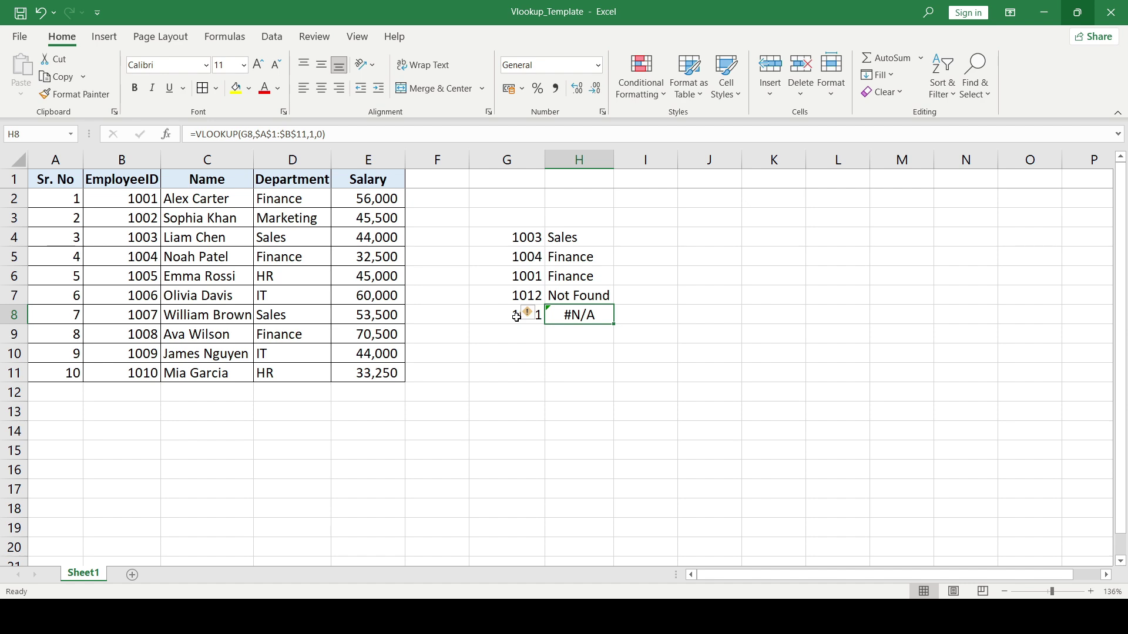
pyautogui.press('F2')
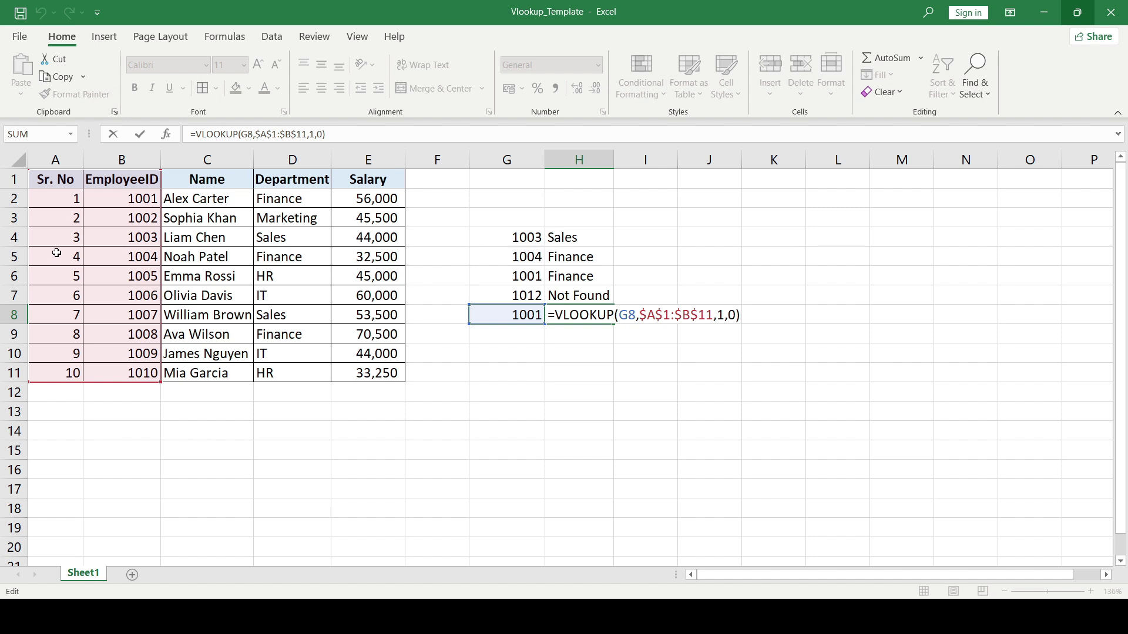
# - Replace the lookup value in G8 with Sr. No 5
pyautogui.press('Return')
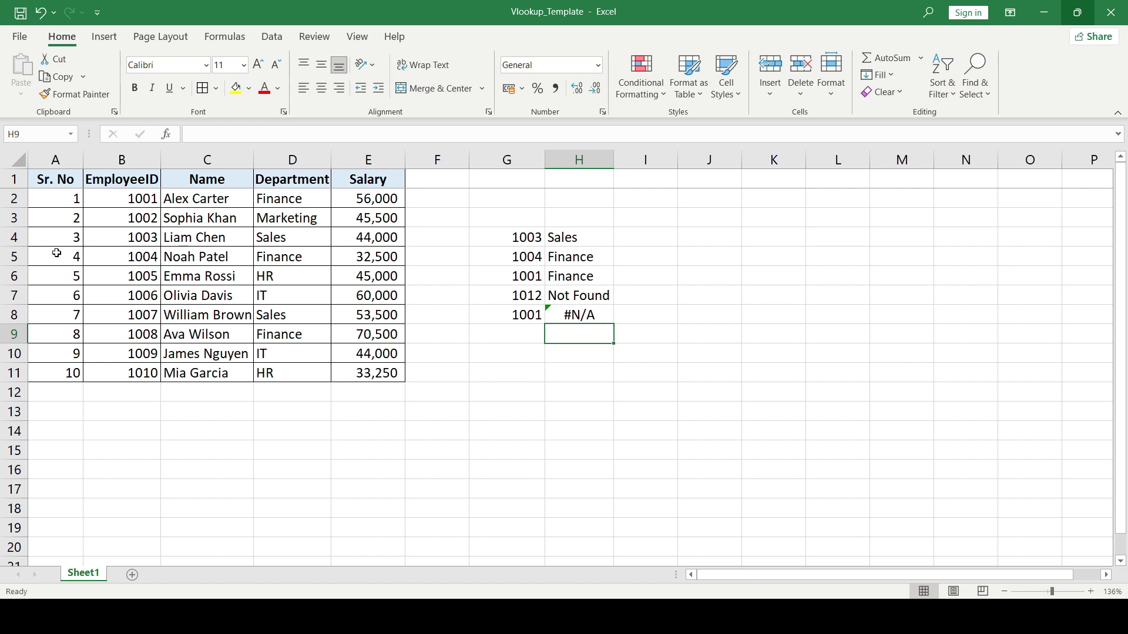
pyautogui.press('Left')
pyautogui.press('Up')
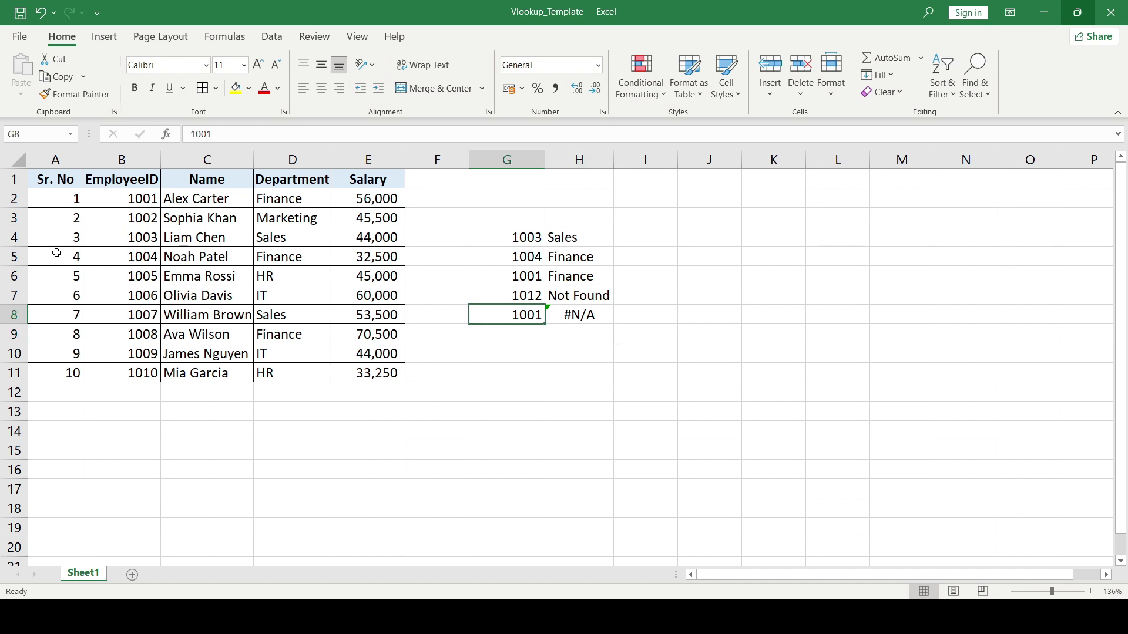
pyautogui.write('5')
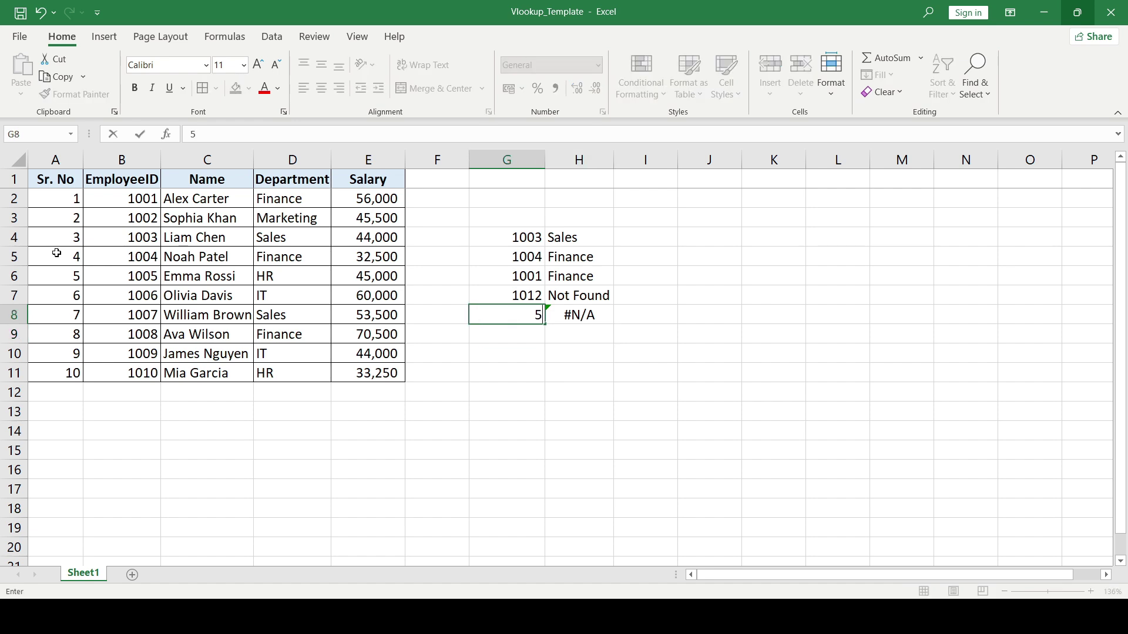
pyautogui.press('Return')
# - Change H8's column index from 1 to 2 so it returns EmployeeID 1005
pyautogui.press('Up')
pyautogui.press('Right')
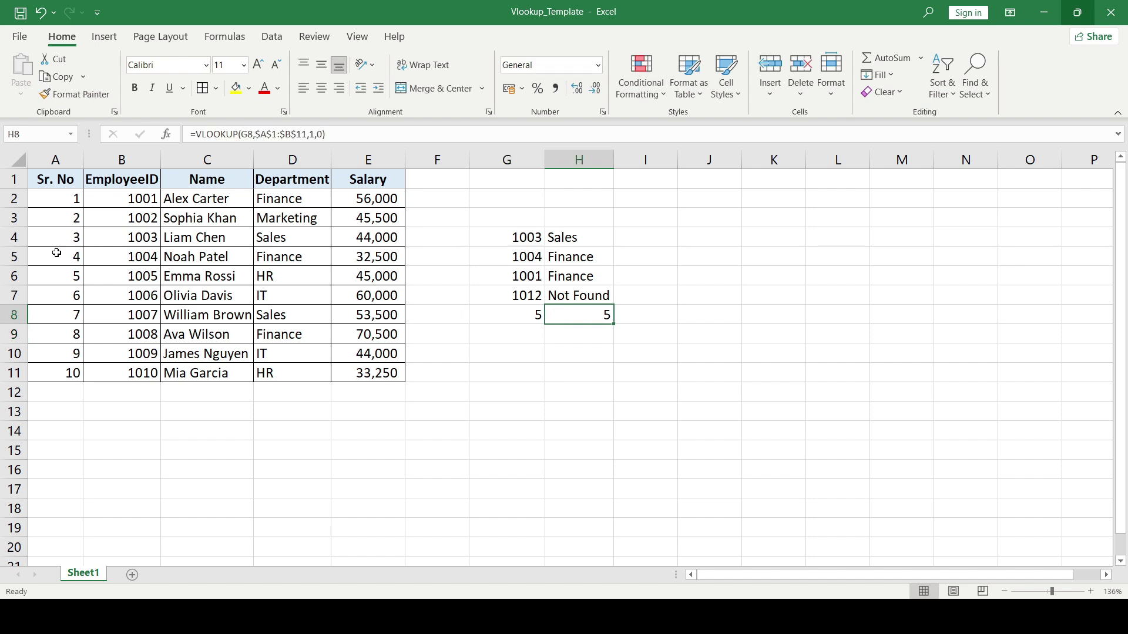
pyautogui.press('F2')
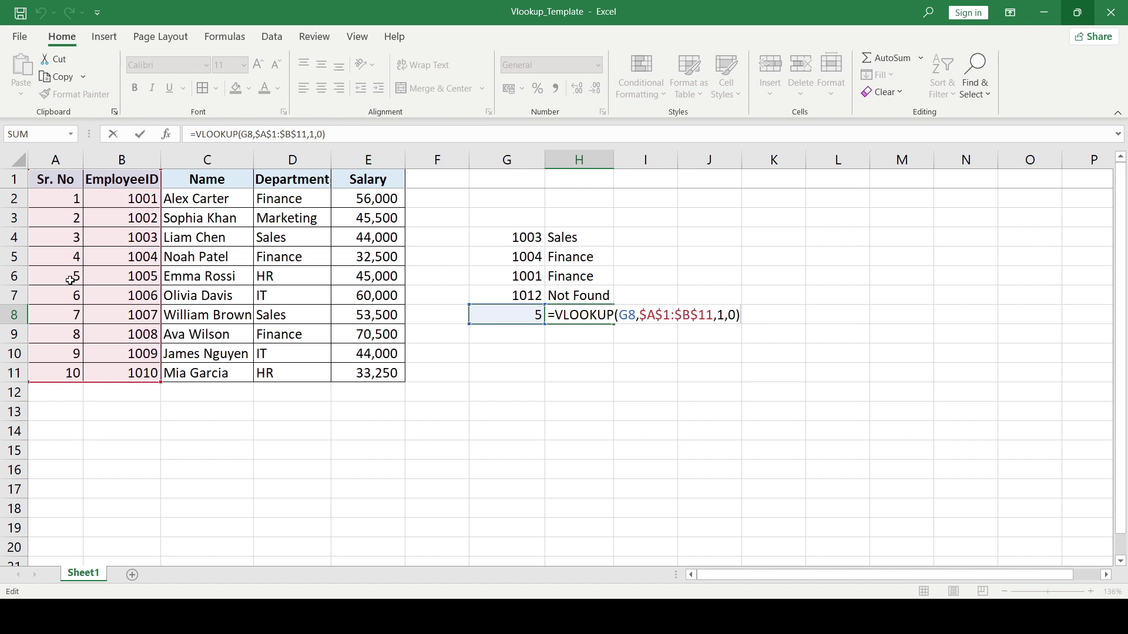
pyautogui.press('Left')
pyautogui.press('Left')
pyautogui.press('Left')
pyautogui.hotkey('shift', 'Left')
pyautogui.write('2')
pyautogui.press('Return')
pyautogui.press('Up')
pyautogui.press('Left')
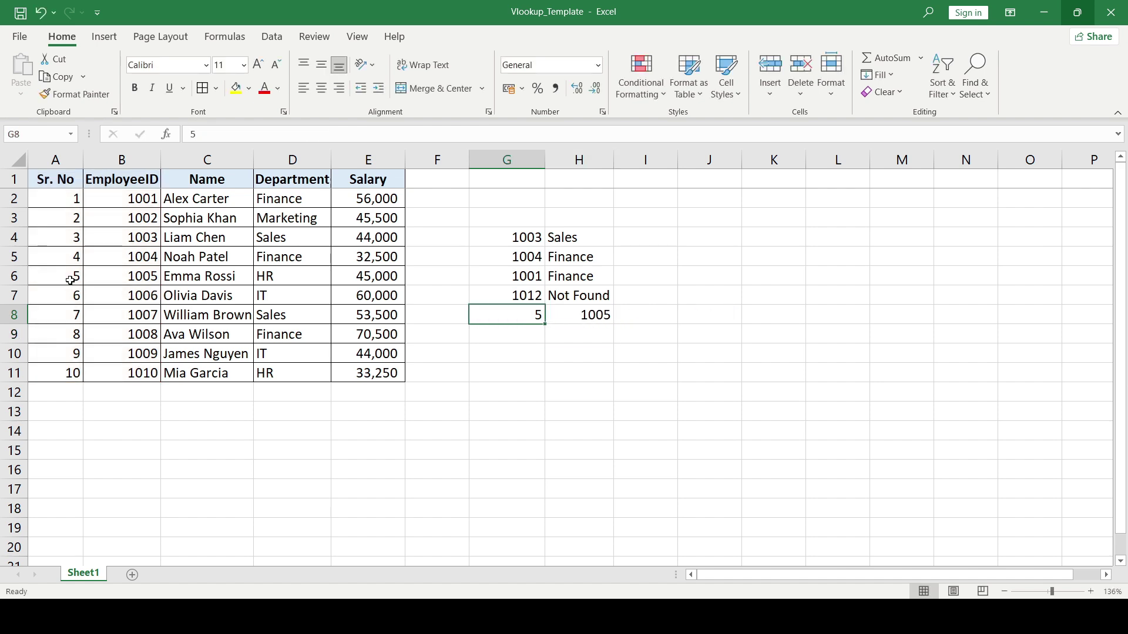
pyautogui.press('Right')
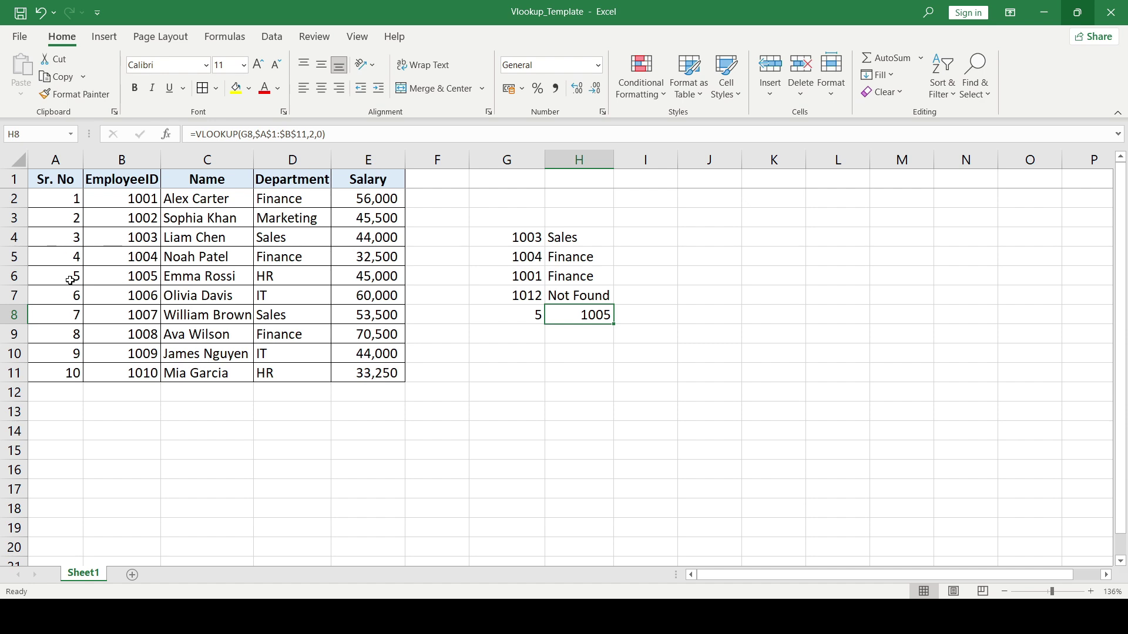
# - Clear G8:H8 and copy the ID 1002 record (B3:E3) into row 12
pyautogui.hotkey('shift', 'Left')
pyautogui.press('Delete')
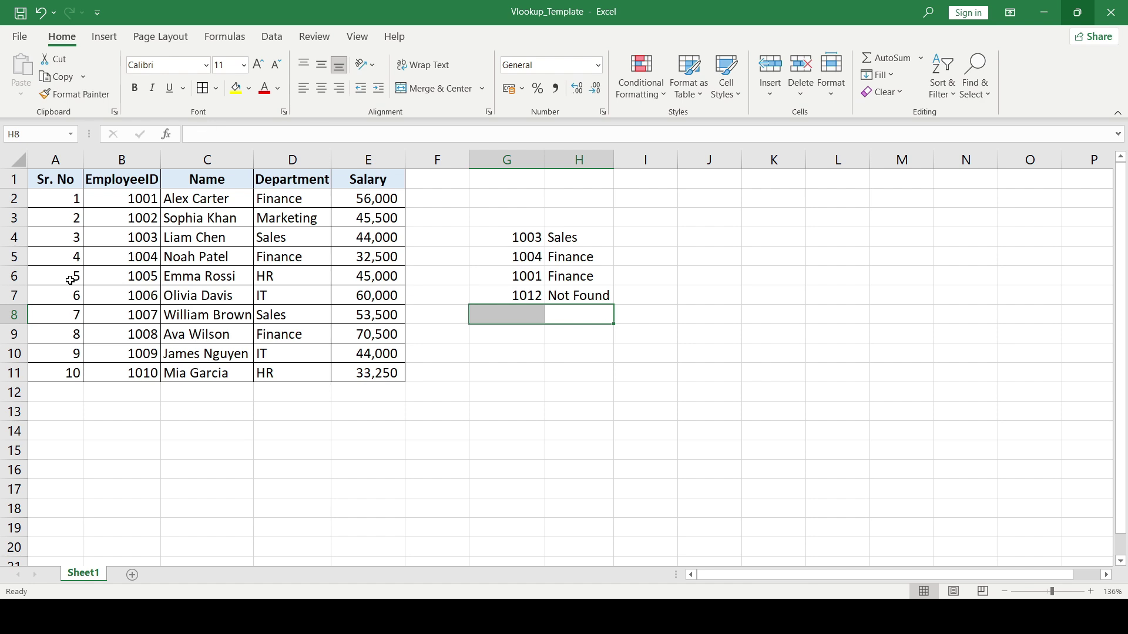
pyautogui.press('Left')
pyautogui.press('Left')
pyautogui.press('Left')
pyautogui.press('Left')
pyautogui.press('Left')
pyautogui.press('Left')
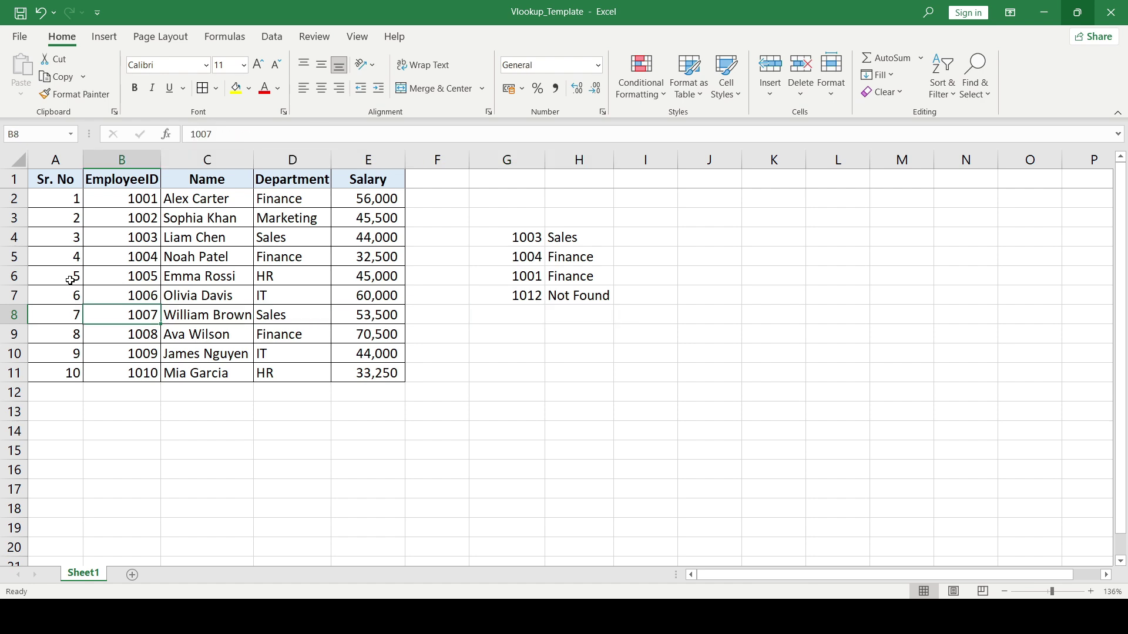
pyautogui.press('Up')
pyautogui.press('Up')
pyautogui.press('Up')
pyautogui.press('Up')
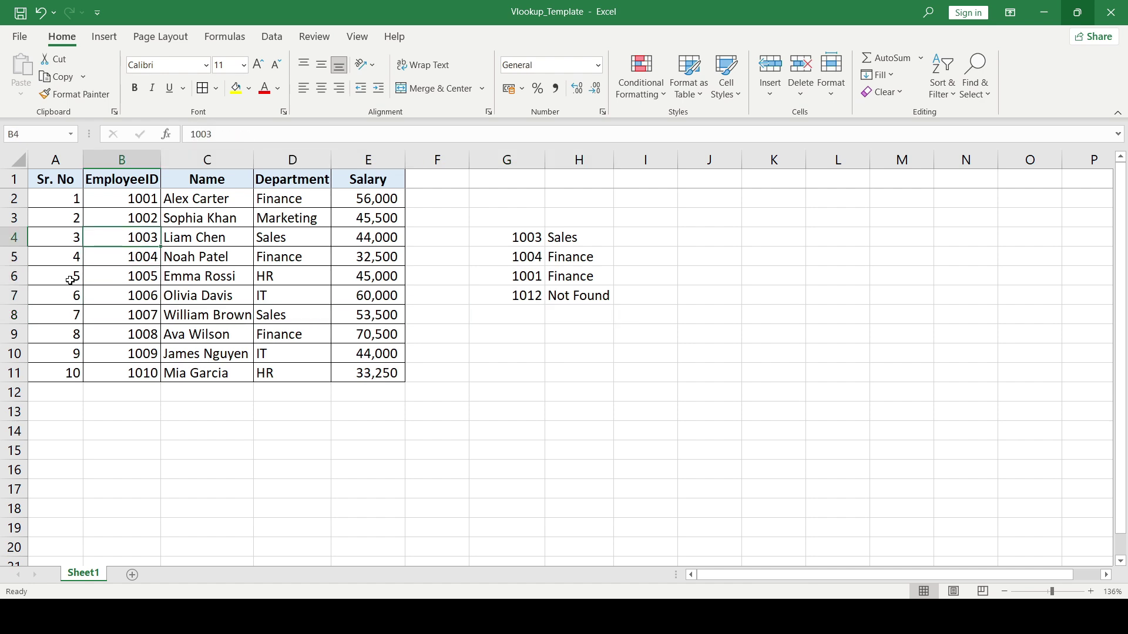
pyautogui.press('Down')
pyautogui.press('Down')
pyautogui.press('Down')
pyautogui.press('Down')
pyautogui.press('Down')
pyautogui.press('Down')
pyautogui.press('Down')
pyautogui.press('Down')
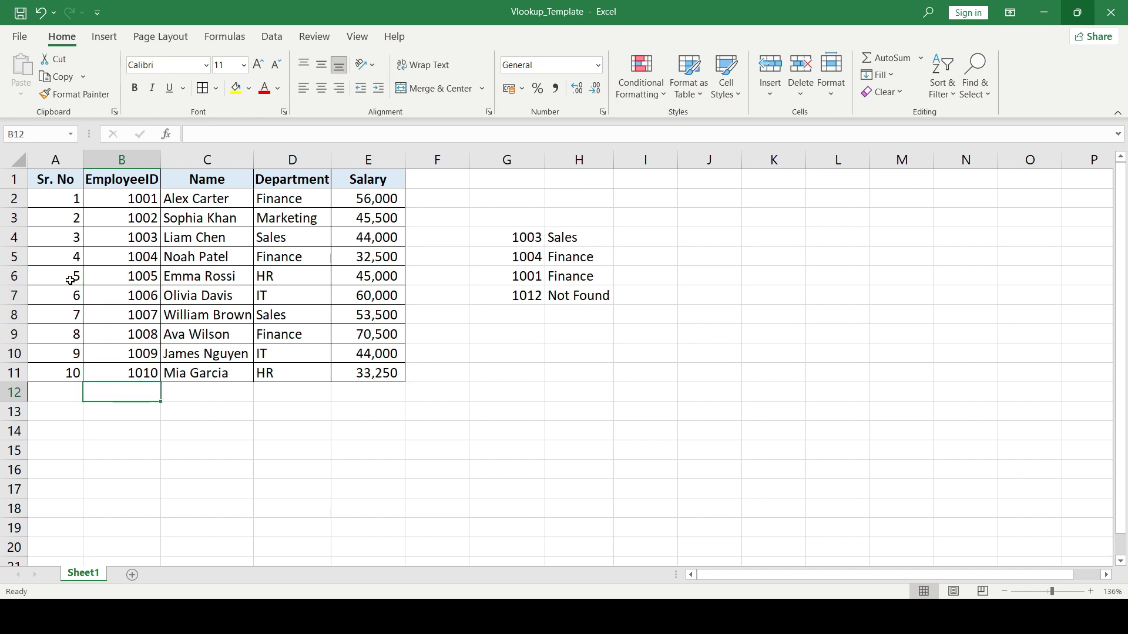
pyautogui.press('Up')
pyautogui.press('Up')
pyautogui.press('Up')
pyautogui.press('Up')
pyautogui.press('Up')
pyautogui.press('Up')
pyautogui.press('Up')
pyautogui.press('Up')
pyautogui.press('Up')
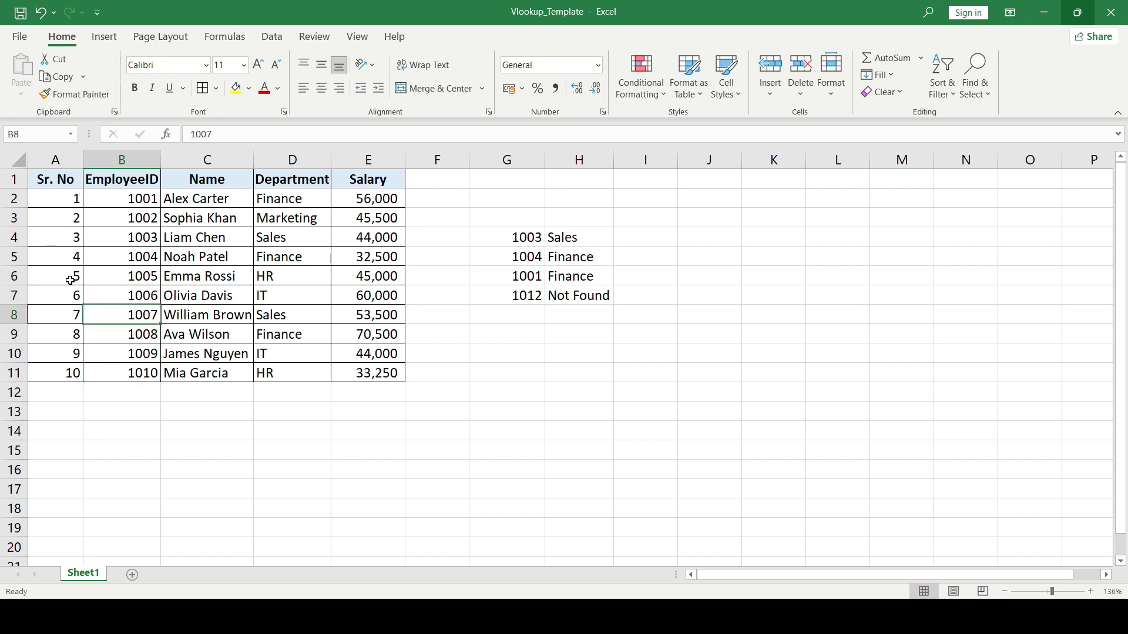
pyautogui.hotkey('shift', 'Right')
pyautogui.hotkey('shift', 'Right')
pyautogui.hotkey('shift', 'Right')
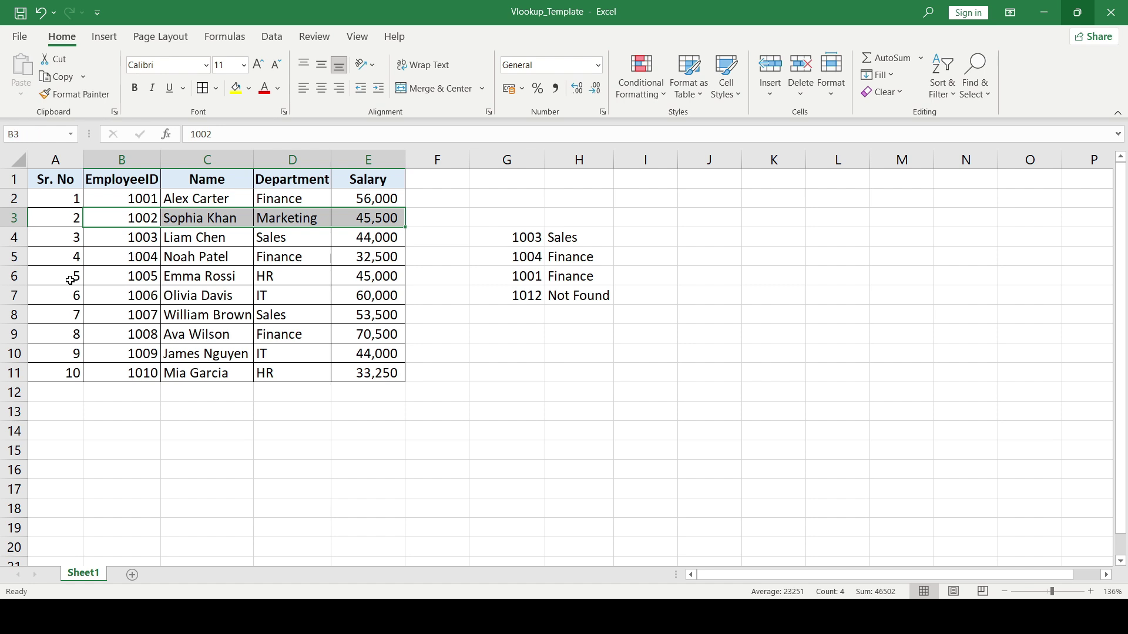
pyautogui.hotkey('ctrl', 'c')
pyautogui.press('Down')
pyautogui.press('Down')
pyautogui.press('Down')
pyautogui.press('Down')
pyautogui.press('Down')
pyautogui.press('Down')
pyautogui.press('Down')
pyautogui.press('Down')
pyautogui.press('Down')
pyautogui.hotkey('ctrl', 'v')
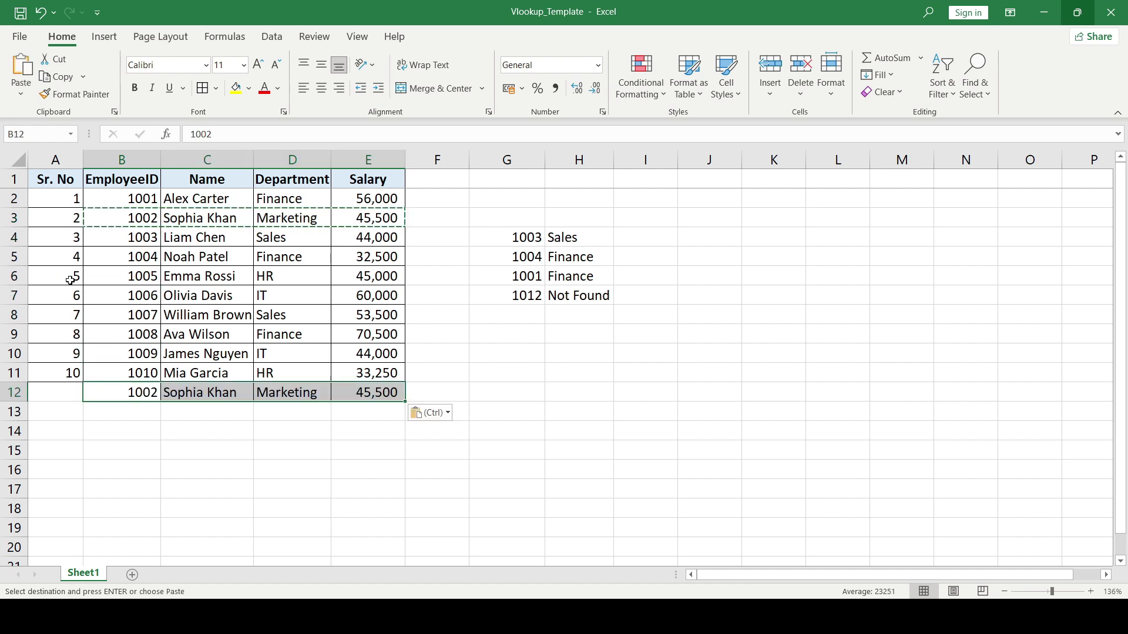
# - Overwrite row 12's details with the first employee's name, Finance department and 56,000 salary
pyautogui.press('Right')
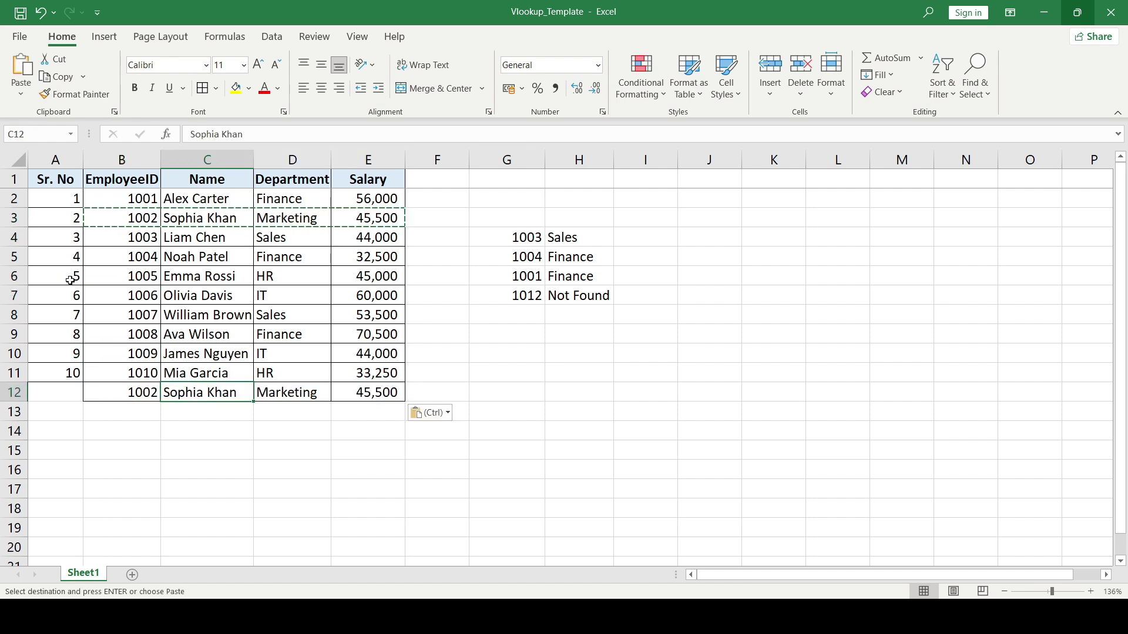
pyautogui.press('Up')
pyautogui.press('Up')
pyautogui.hotkey('ctrl', 'Up')
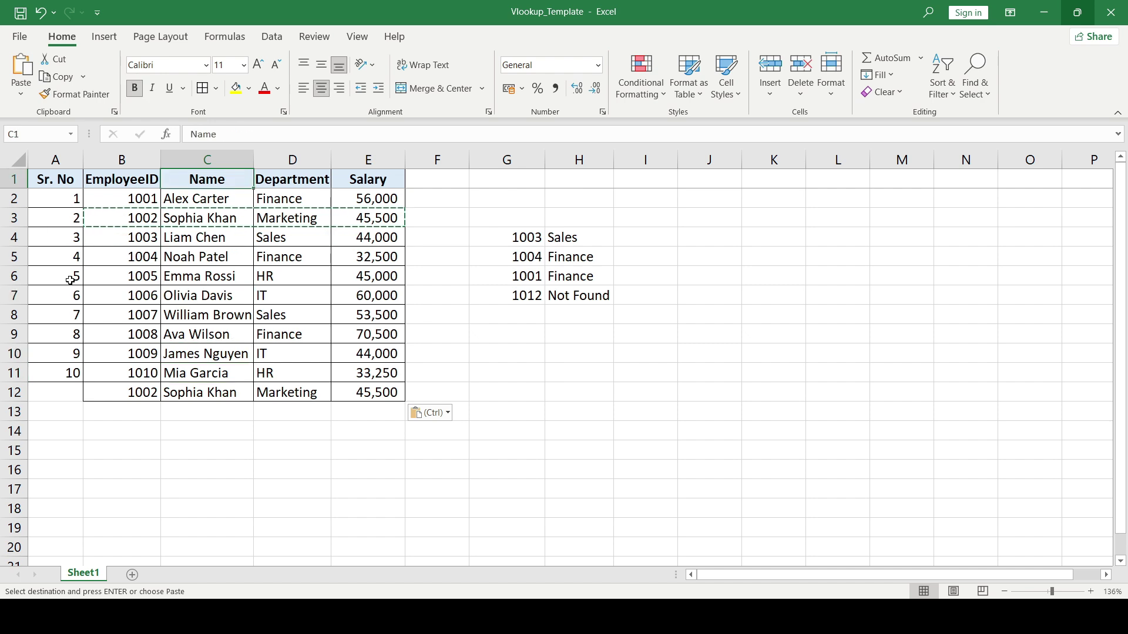
pyautogui.press('Down')
pyautogui.hotkey('shift', 'Right')
pyautogui.hotkey('shift', 'Right')
pyautogui.hotkey('ctrl', 'c')
pyautogui.press('Down')
pyautogui.press('Down')
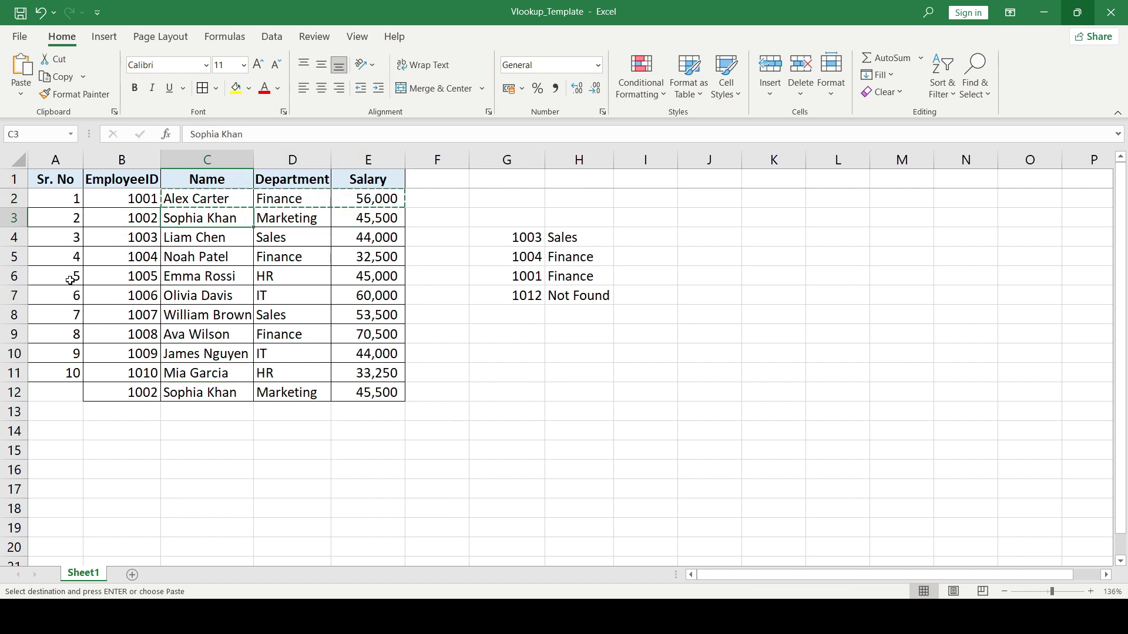
pyautogui.hotkey('ctrl', 'Down')
pyautogui.hotkey('ctrl', 'v')
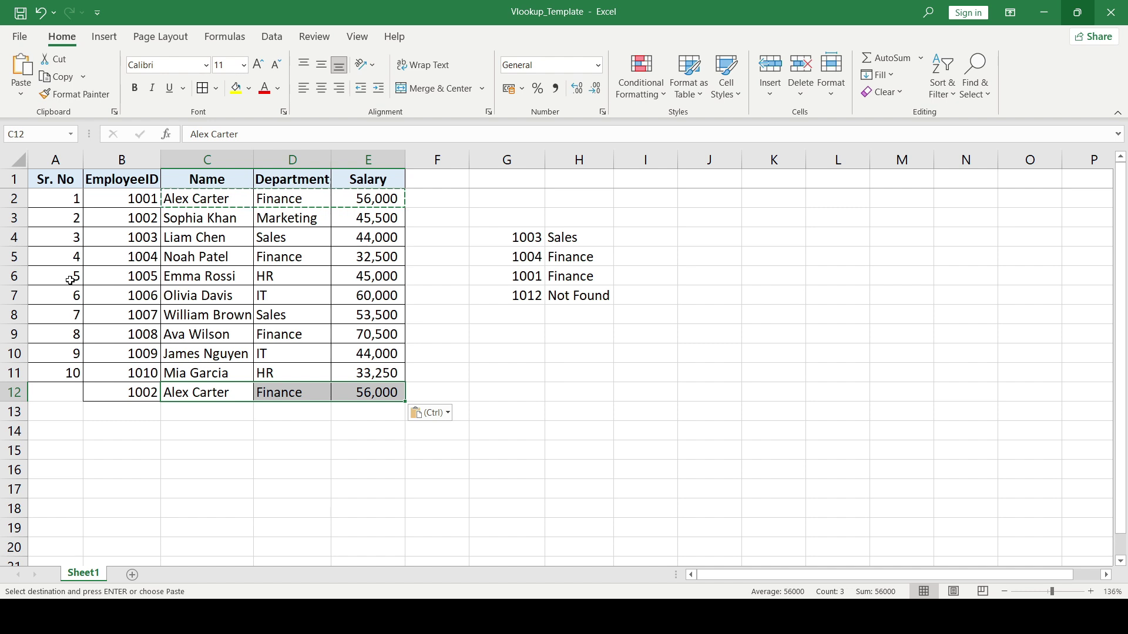
pyautogui.press('Escape')
pyautogui.press('Right')
pyautogui.press('Right')
pyautogui.press('Right')
pyautogui.press('Up')
pyautogui.press('Right')
pyautogui.press('Up')
pyautogui.press('Up')
pyautogui.press('Right')
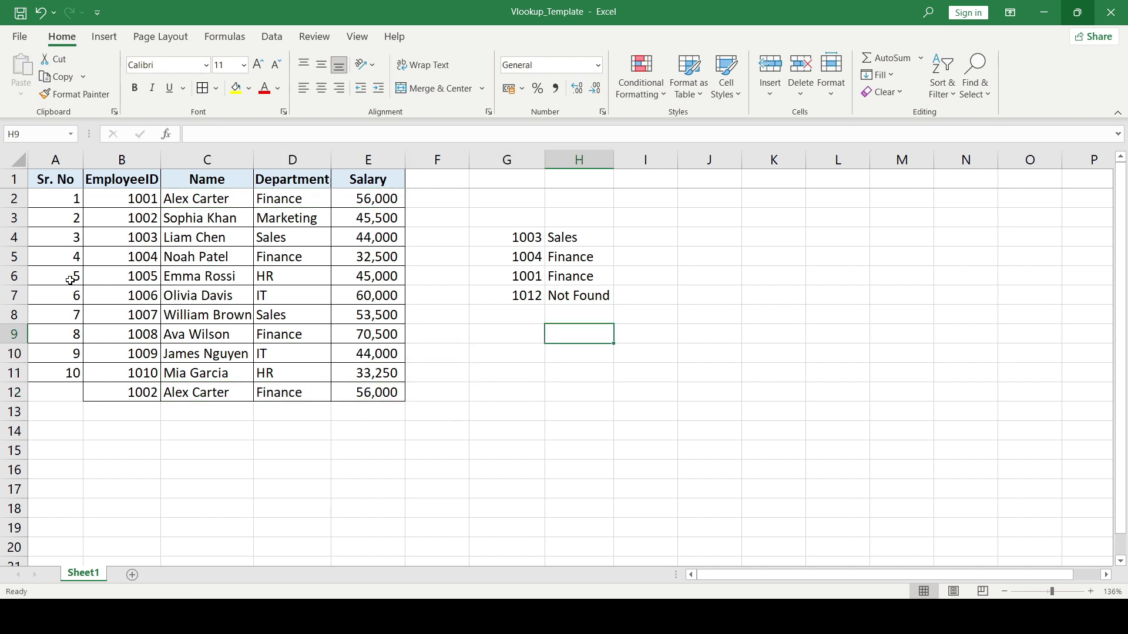
pyautogui.press('Left')
pyautogui.press('Up')
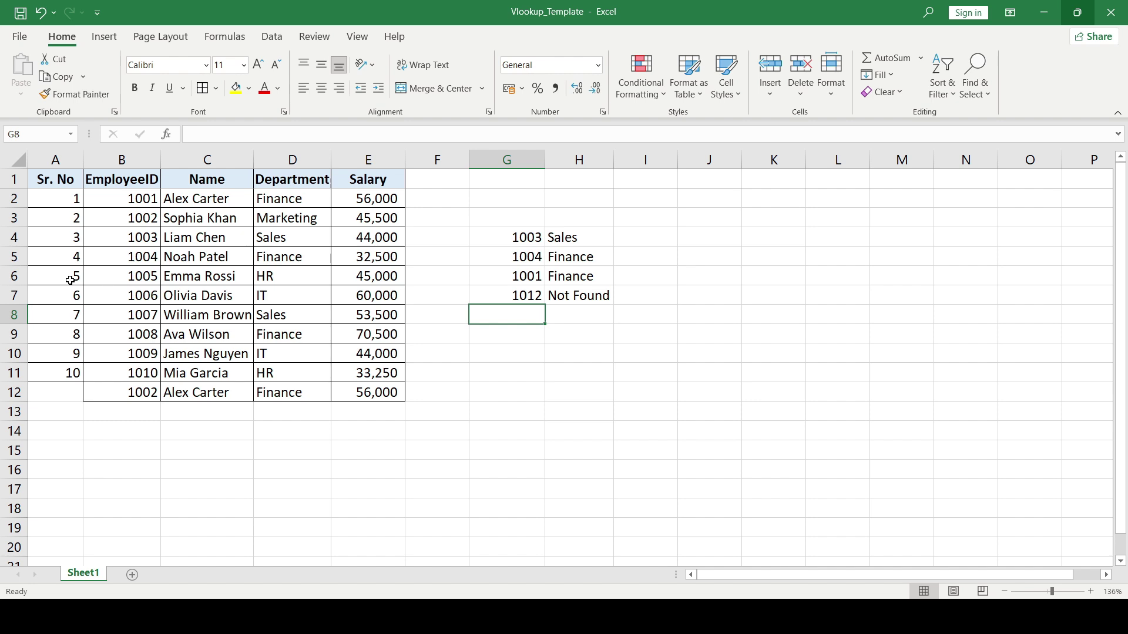
# - Enter 1002 as the lookup ID in G8
pyautogui.write('1002')
pyautogui.press('Return')
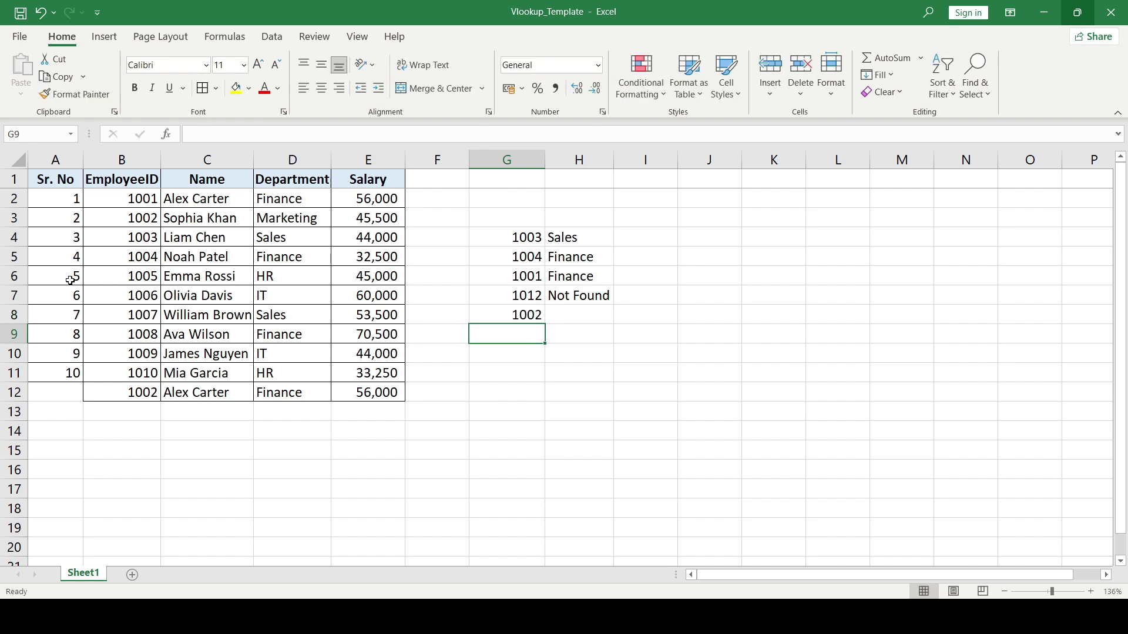
pyautogui.press('Up')
pyautogui.press('Right')
# - Start a VLOOKUP in H8 on G8 over the table range B1:E12
pyautogui.write('=vl')
pyautogui.press('Tab')
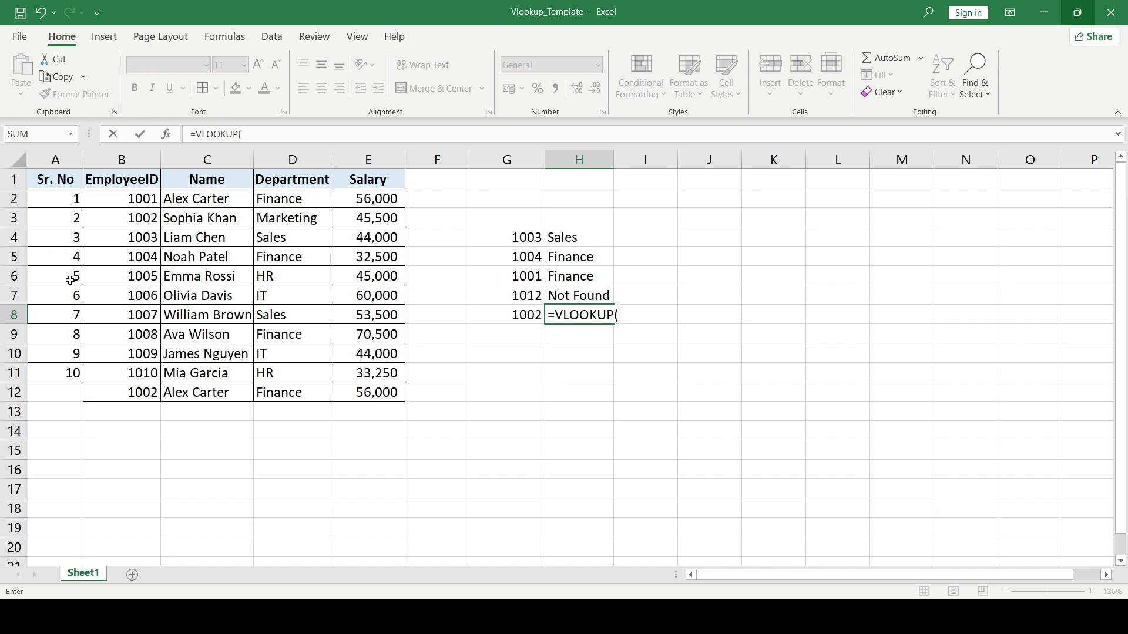
pyautogui.press('Left')
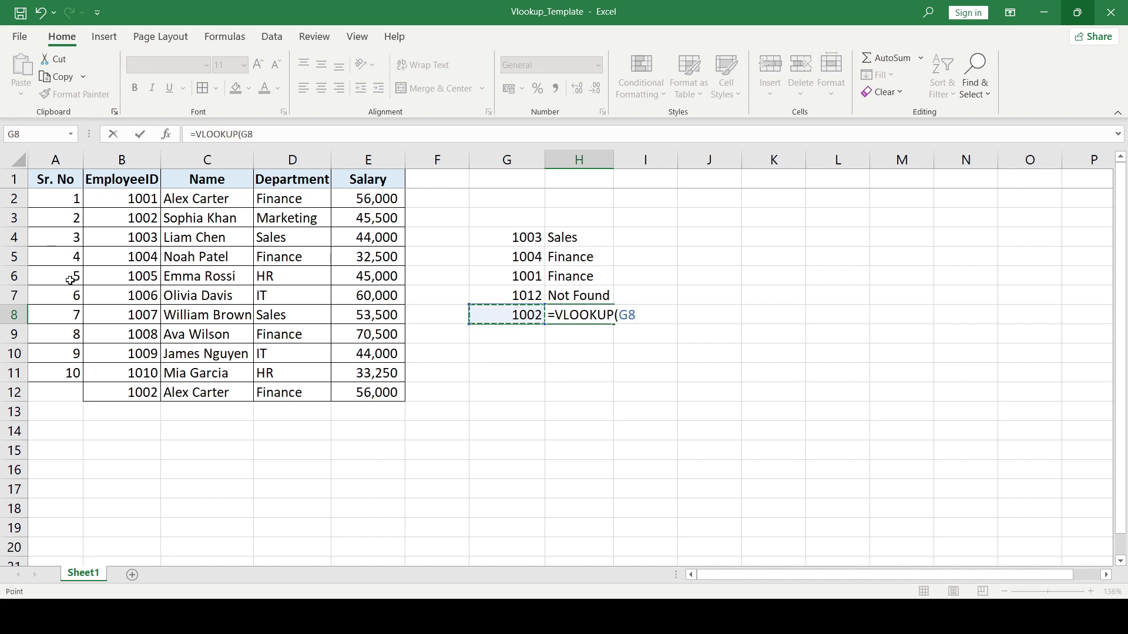
pyautogui.write(',')
pyautogui.press('Left')
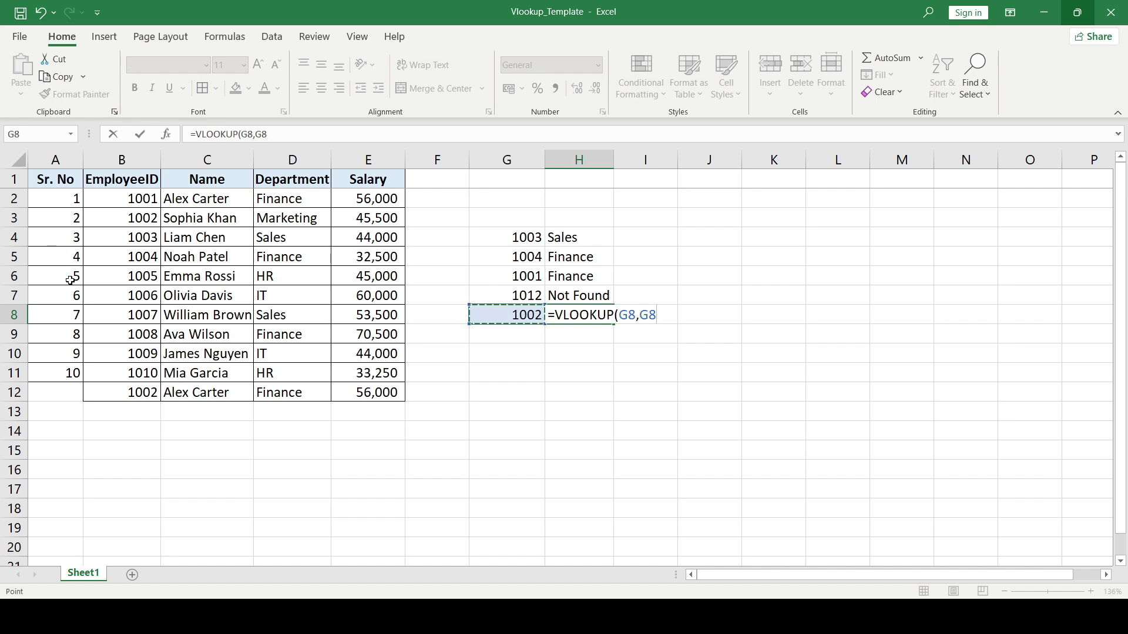
pyautogui.press('Left')
pyautogui.press('Left')
pyautogui.press('Left')
pyautogui.press('Left')
pyautogui.hotkey('ctrl', 'Up')
pyautogui.press('Left')
pyautogui.hotkey('shift', 'Right')
pyautogui.hotkey('shift', 'Right')
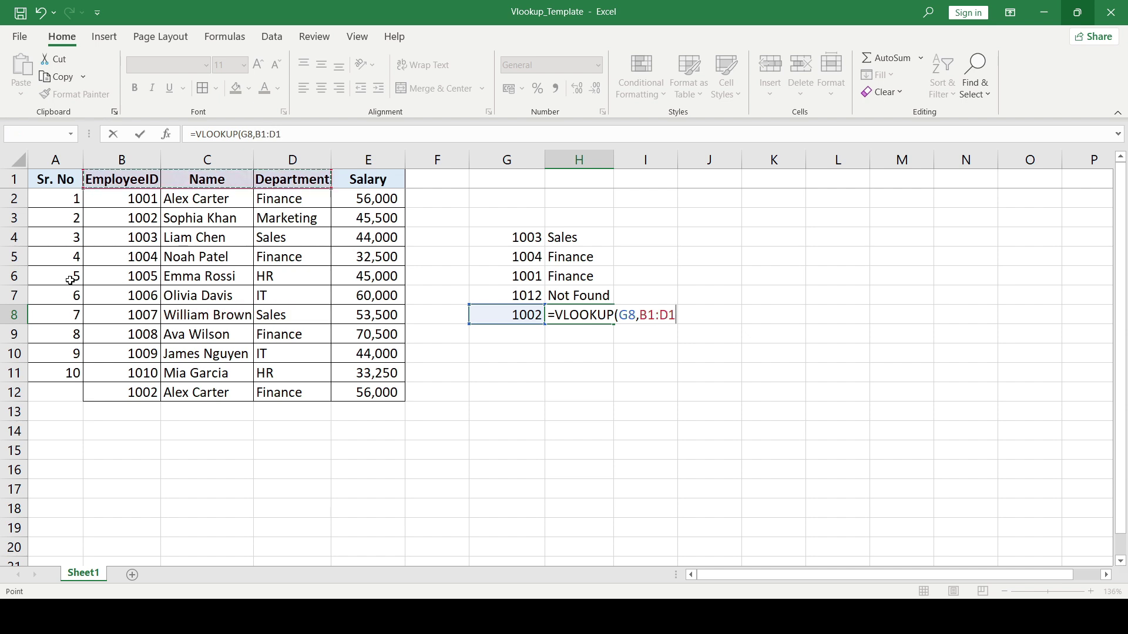
pyautogui.hotkey('ctrl', 'shift', 'Down')
pyautogui.hotkey('shift', 'Right')
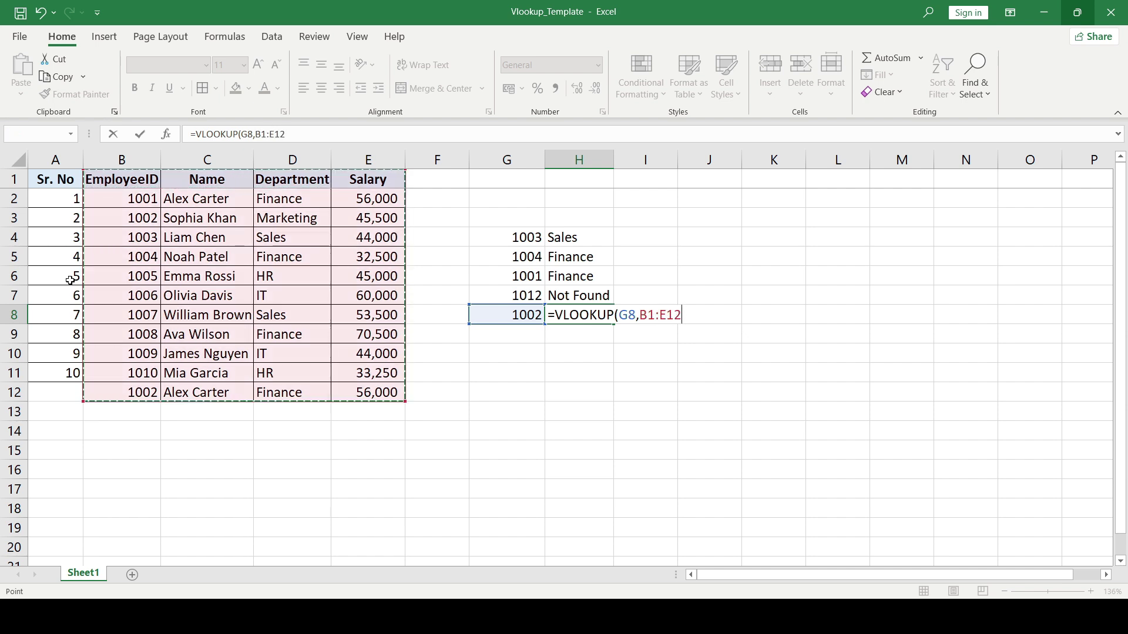
# - Make the range absolute and finish with column 2, exact match, returning the first match's name
pyautogui.press('F4')
pyautogui.write(',')
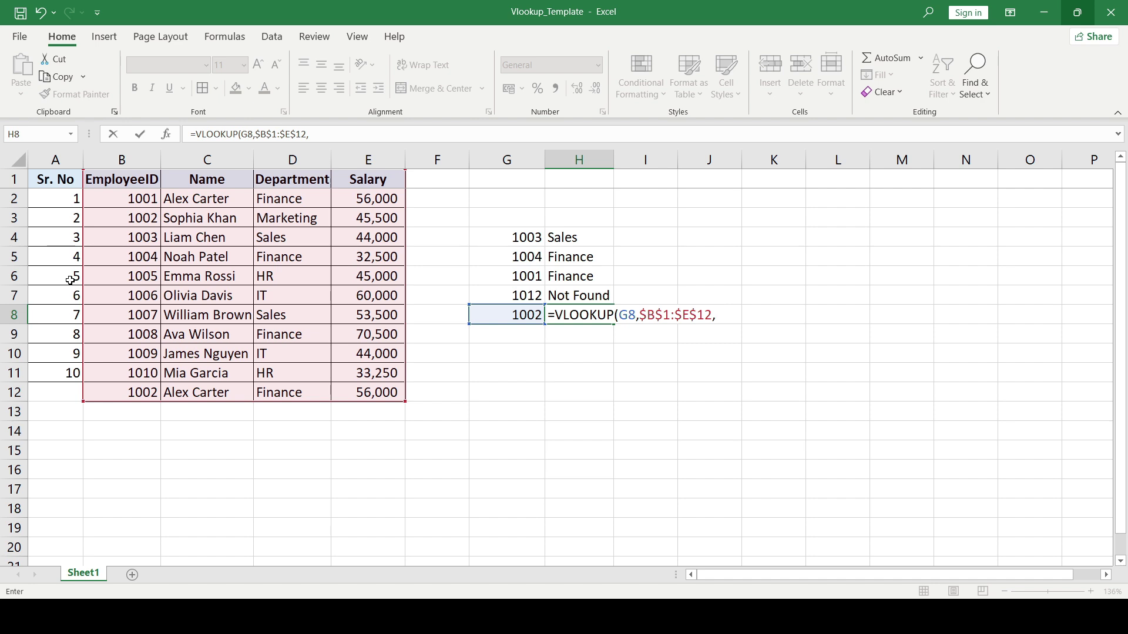
pyautogui.write('2,0)')
pyautogui.press('Return')
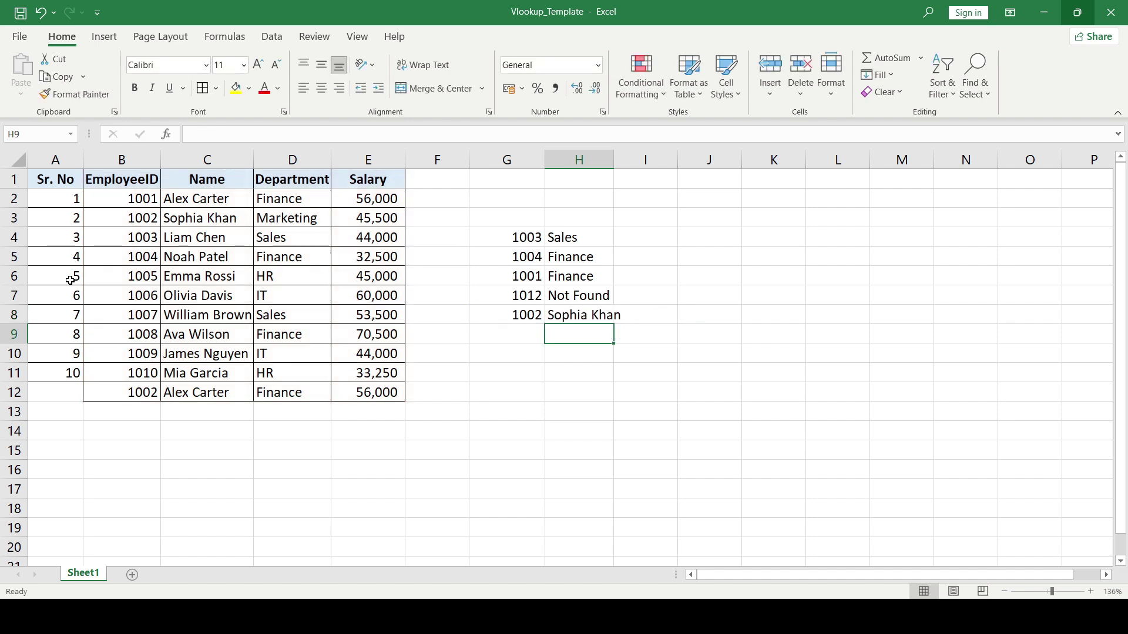
pyautogui.press('Up')
pyautogui.press('Left')
pyautogui.press('Left')
pyautogui.press('Left')
pyautogui.press('Left')
pyautogui.press('Up')
pyautogui.press('Up')
pyautogui.press('Left')
pyautogui.press('Up')
pyautogui.press('Up')
pyautogui.press('Up')
pyautogui.press('Left')
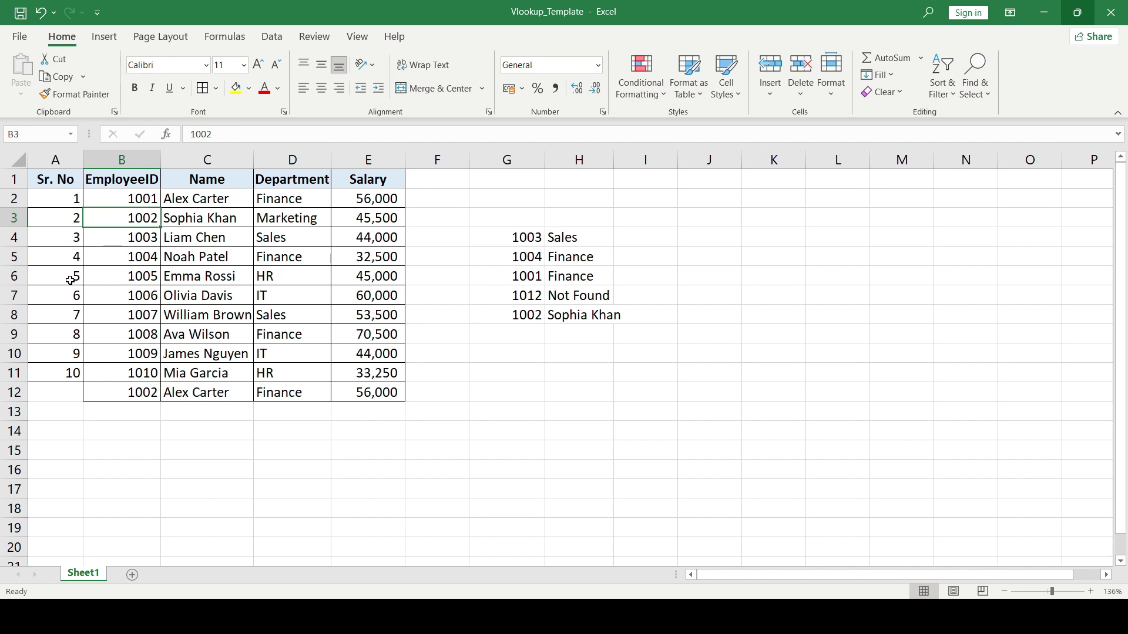
pyautogui.press('Left')
pyautogui.hotkey('ctrl', 'Down')
pyautogui.press('Right')
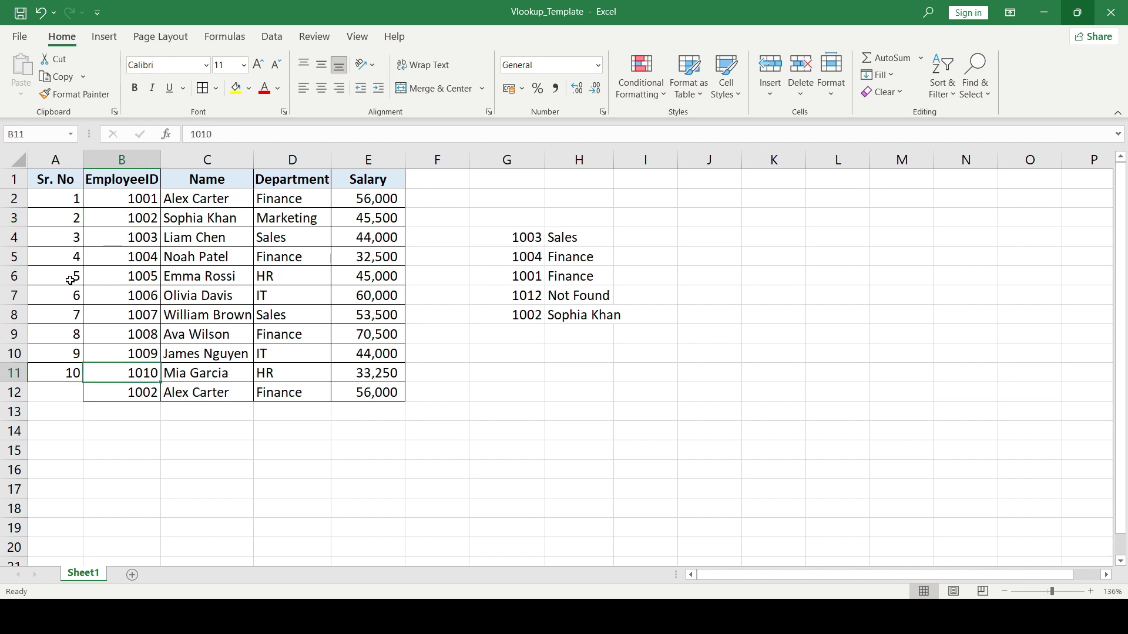
pyautogui.press('Down')
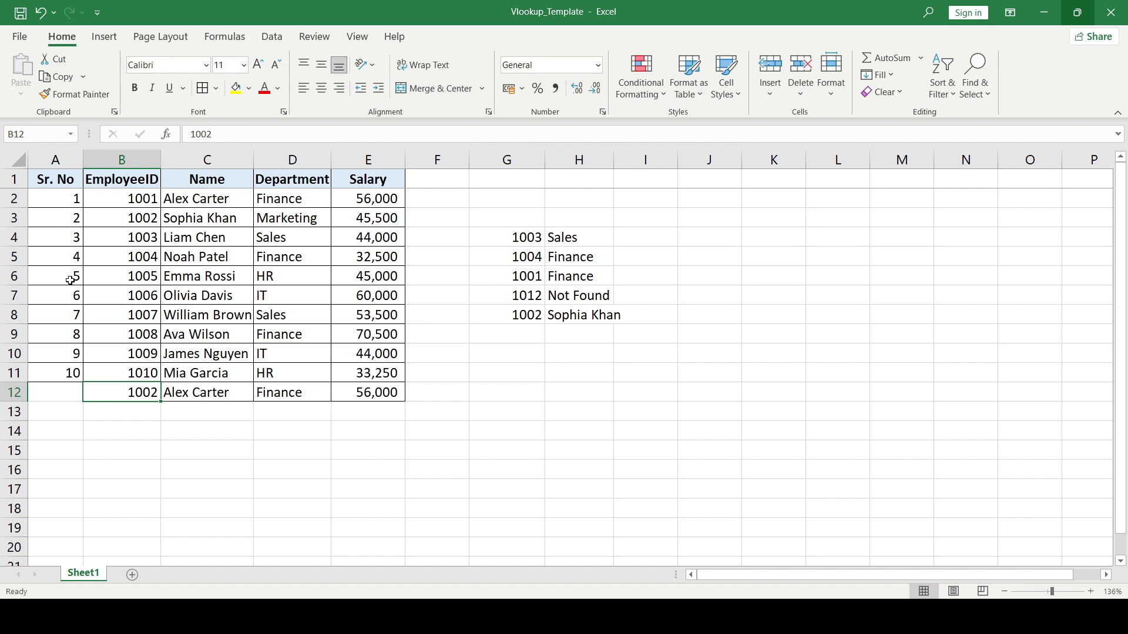
pyautogui.hotkey('ctrl', 'Up')
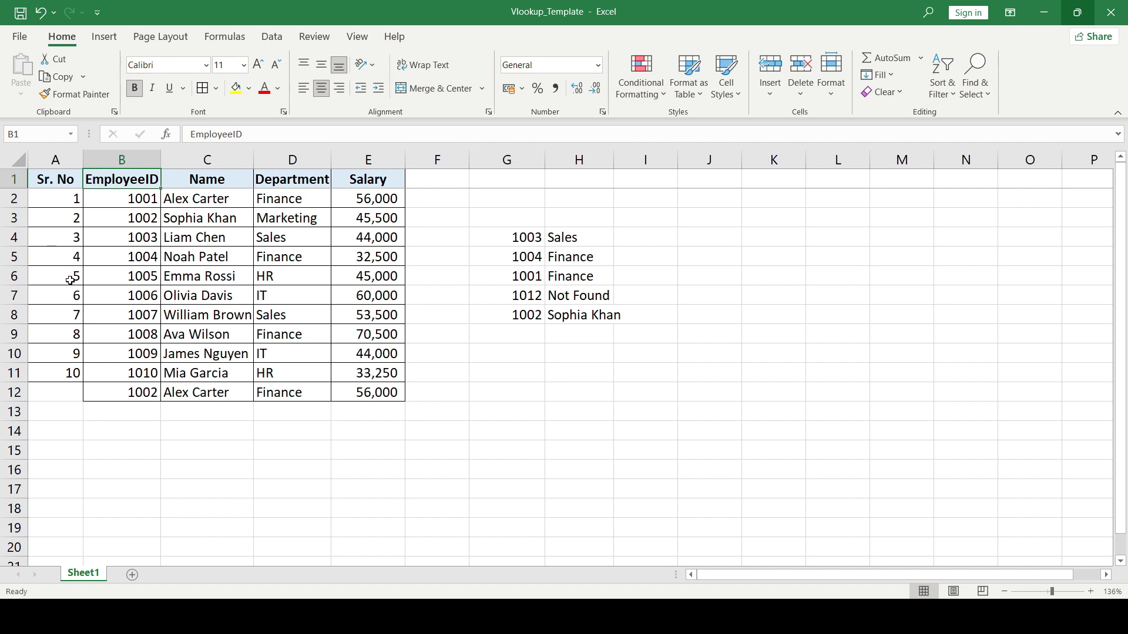
pyautogui.click(507, 315)
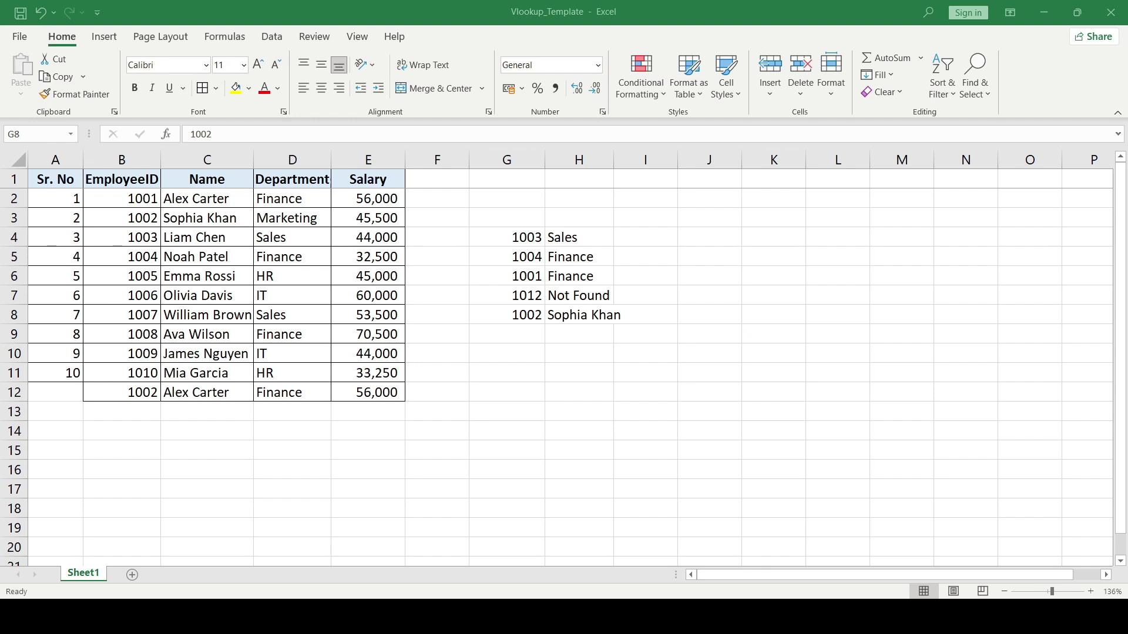